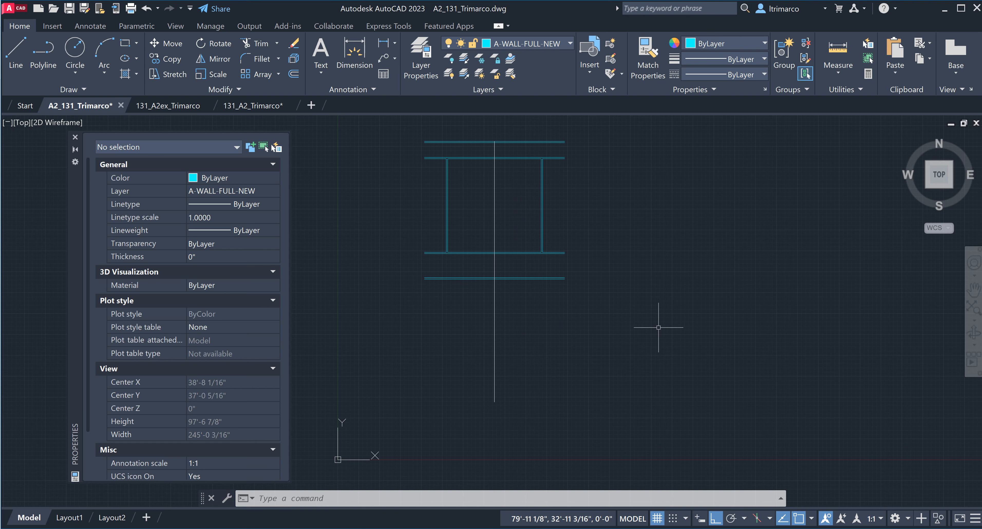
In the 131_A2ex_Trimarco drawing, measure the wall thickness at the corner of the lower corridor's right wall.
{"action": "left_click", "coordinate": [168, 105]}
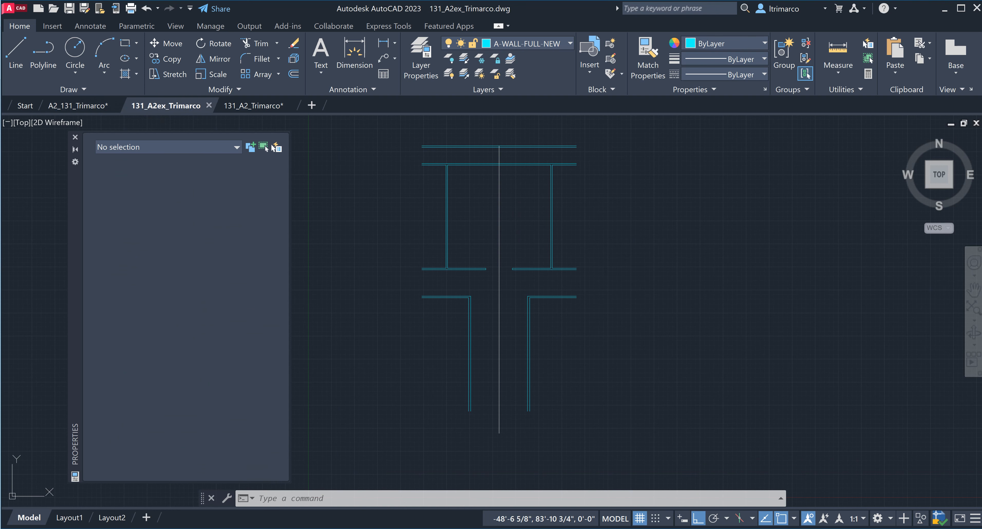
{"action": "scroll", "coordinate": [529, 319], "scroll_direction": "up", "scroll_amount": 10}
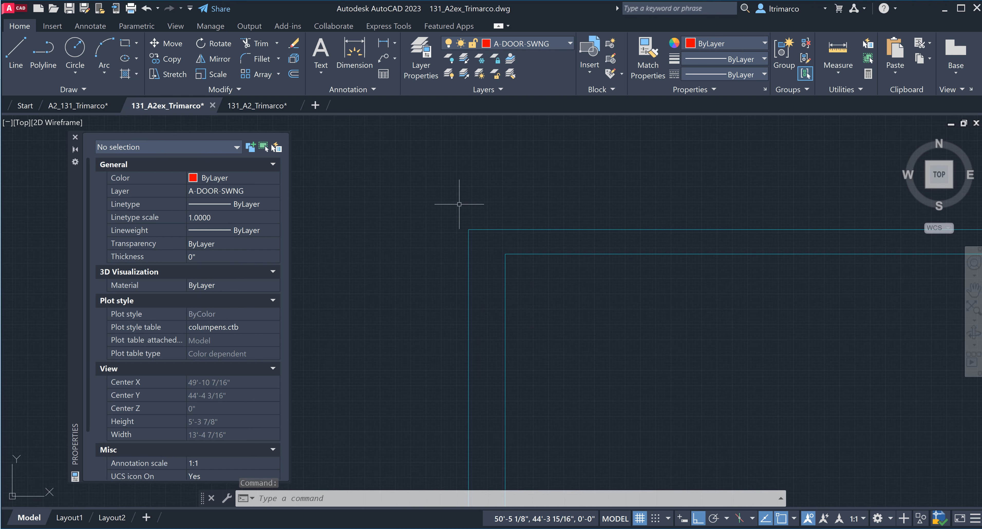
{"action": "left_click", "coordinate": [839, 78]}
{"action": "left_click", "coordinate": [853, 118]}
{"action": "left_click", "coordinate": [515, 256]}
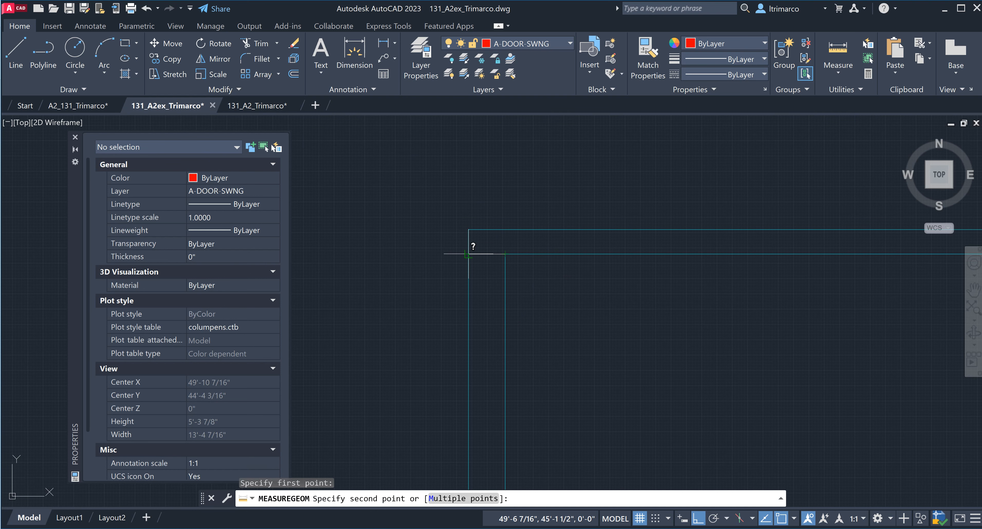
{"action": "left_click", "coordinate": [468, 253]}
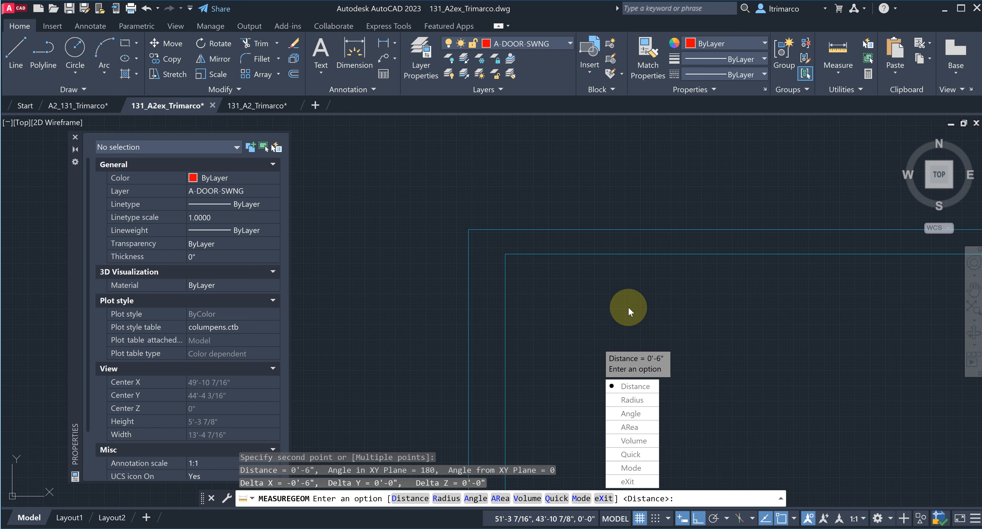
{"action": "key", "text": "Escape"}
{"action": "key", "text": "Escape"}
{"action": "key", "text": "Escape"}
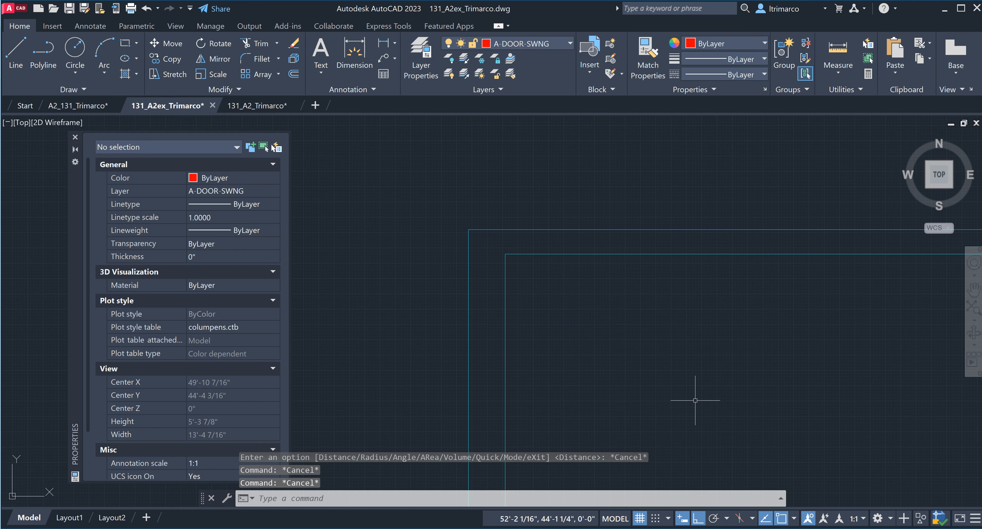
Preview the same wall's thickness again with the Distance measuring tool, starting from the inner corner.
{"action": "left_click", "coordinate": [838, 67]}
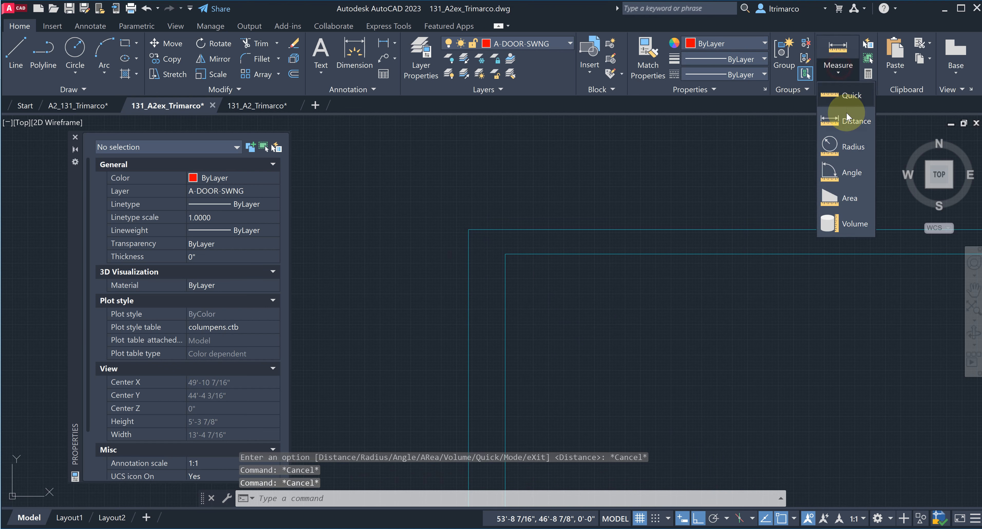
{"action": "left_click", "coordinate": [849, 123]}
{"action": "left_click", "coordinate": [505, 253]}
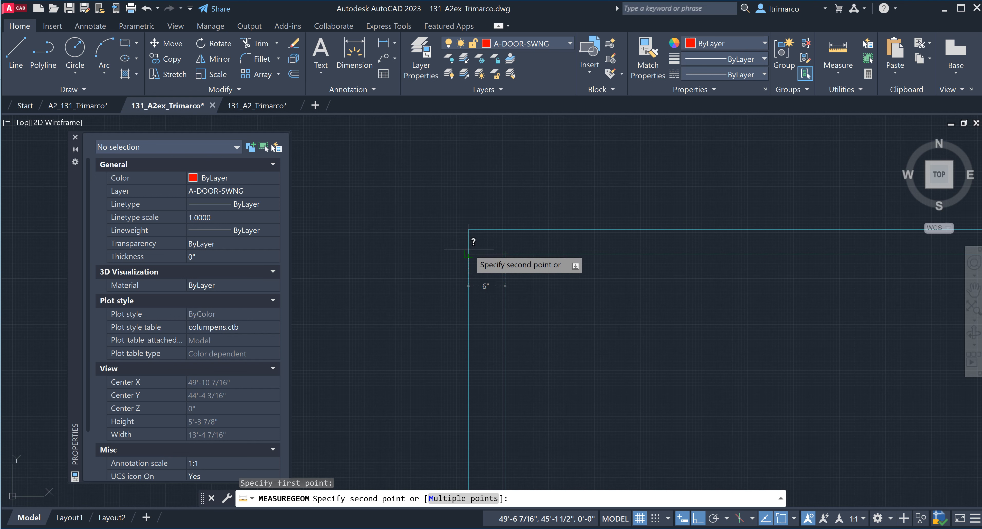
{"action": "key", "text": "Escape"}
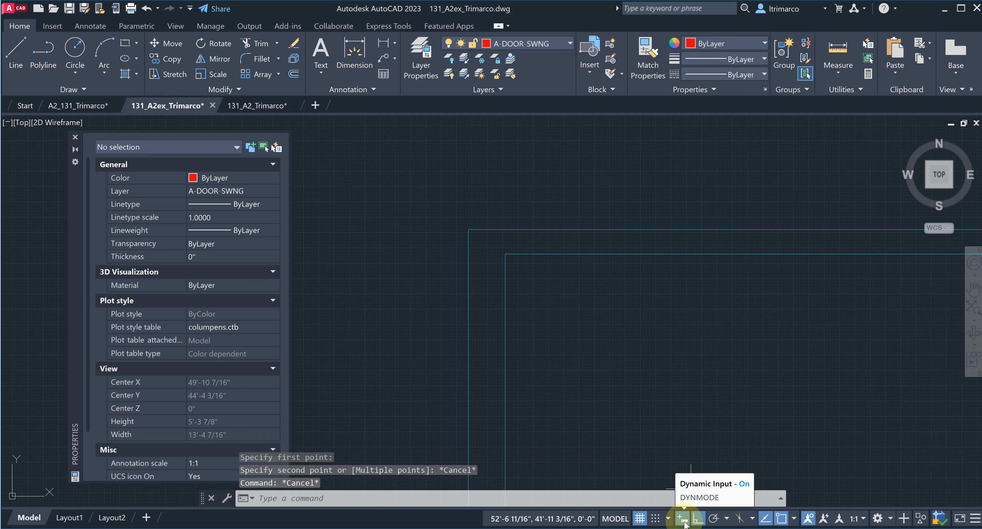
Erase both end caps of the opening in the room's lower wall and the upper wall line left of the opening.
{"action": "scroll", "coordinate": [586, 325], "scroll_direction": "down", "scroll_amount": 6}
{"action": "middle_click_drag", "start_coordinate": [620, 320], "coordinate": [613, 334]}
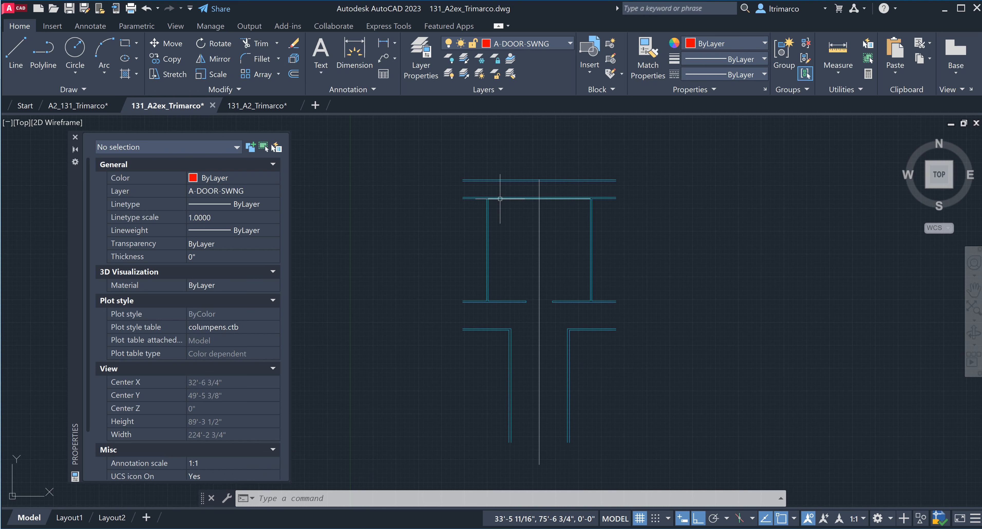
{"action": "scroll", "coordinate": [547, 307], "scroll_direction": "up", "scroll_amount": 4}
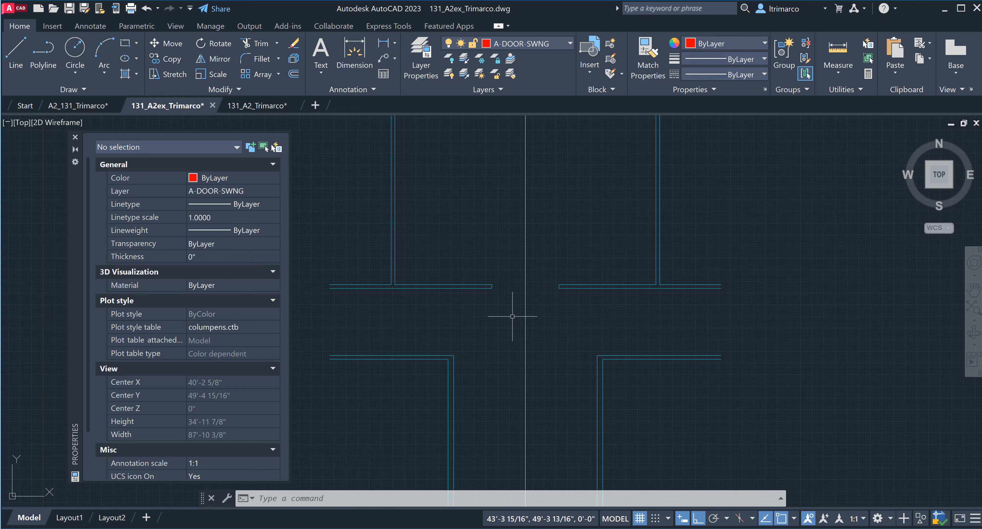
{"action": "left_click", "coordinate": [475, 306]}
{"action": "left_click", "coordinate": [607, 237]}
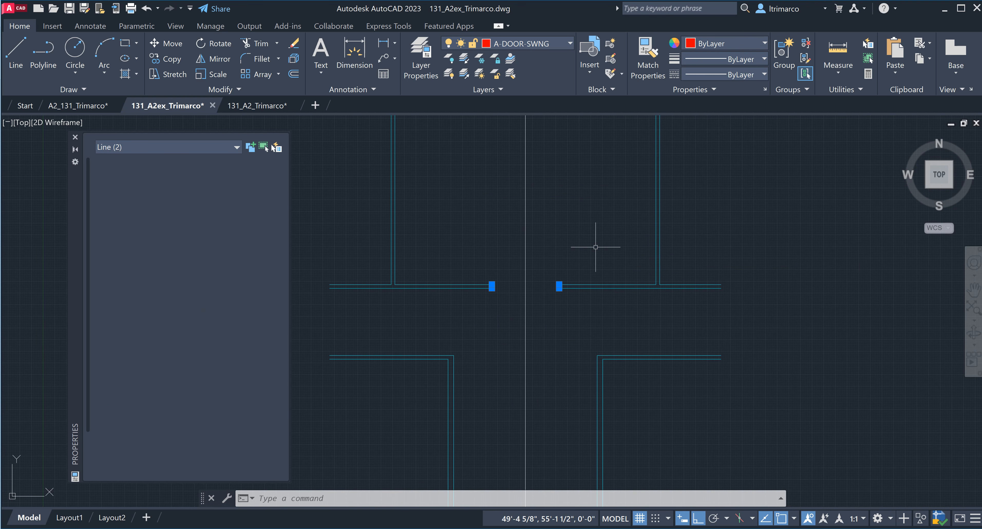
{"action": "key", "text": "Delete"}
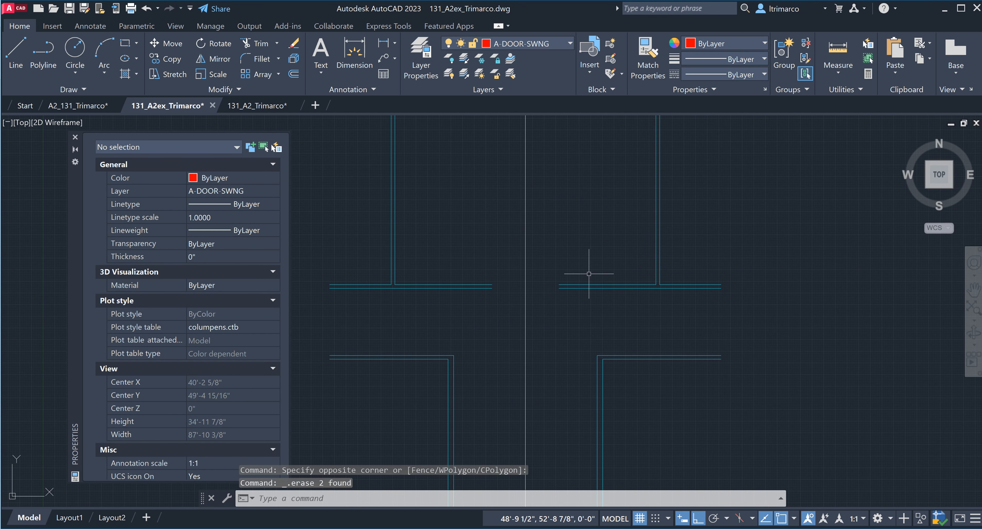
{"action": "left_click", "coordinate": [453, 284]}
{"action": "key", "text": "Delete"}
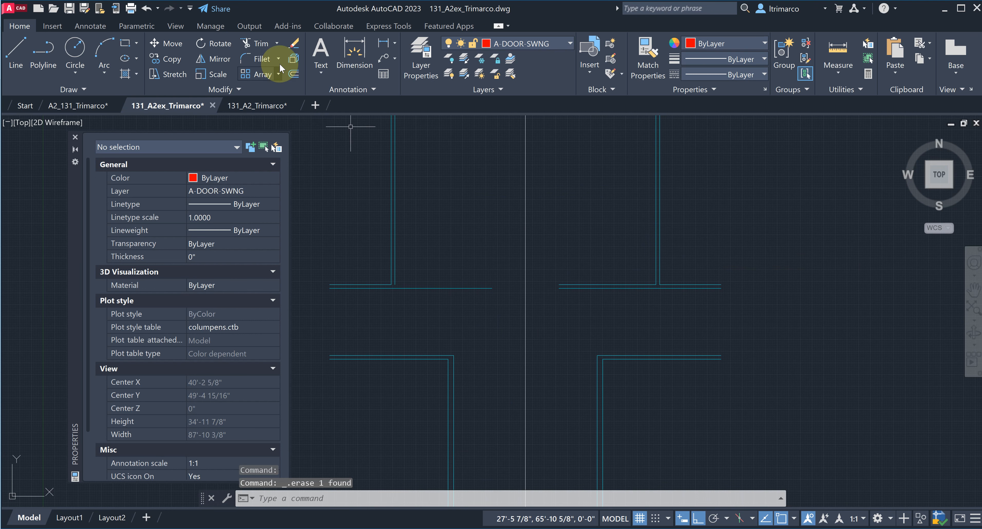
Fillet the inner line of the room's left wall with the upper line of the lower wall right of the opening.
{"action": "left_click", "coordinate": [279, 59]}
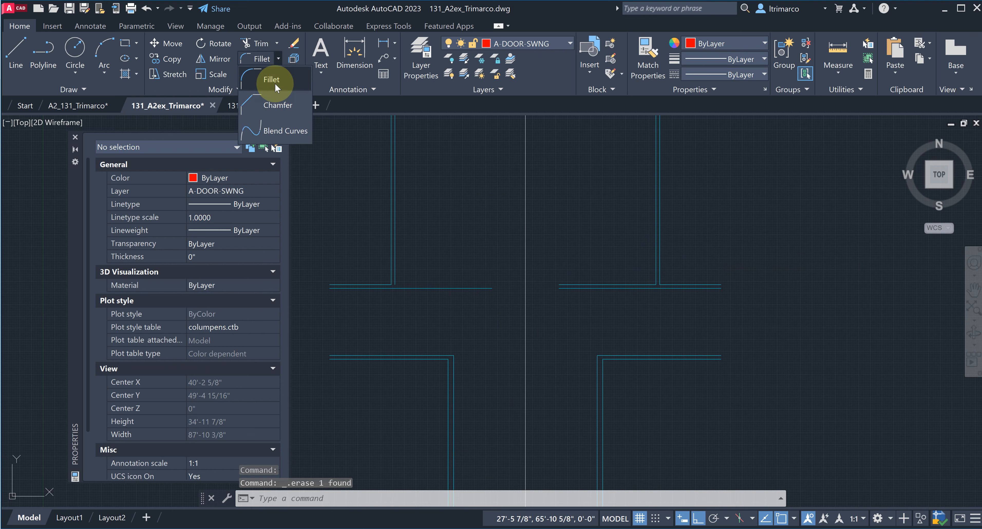
{"action": "left_click", "coordinate": [276, 82]}
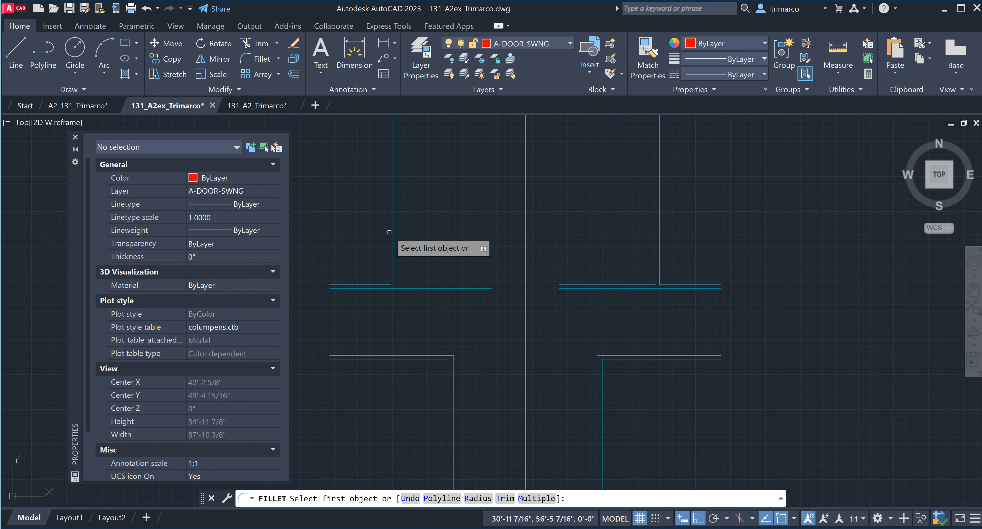
{"action": "left_click", "coordinate": [395, 263]}
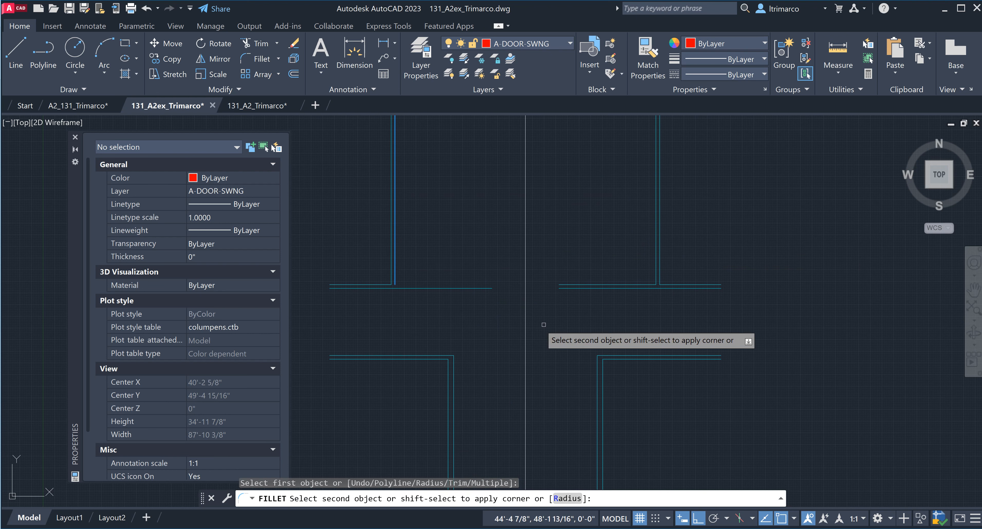
{"action": "left_click", "coordinate": [571, 286]}
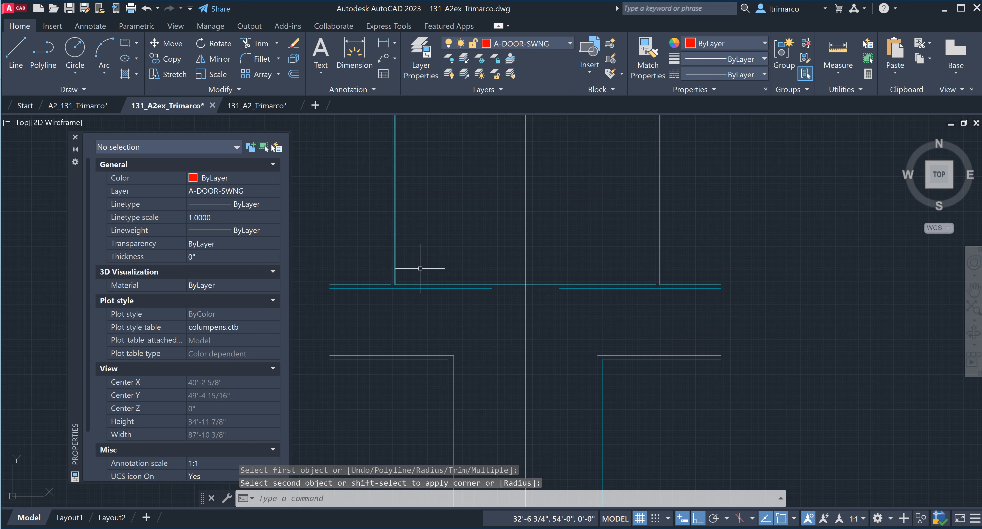
Draw a short vertical boundary line down from the lower wall's left end and erase the lower wall line left of the opening.
{"action": "type", "text": "l"}
{"action": "key", "text": "Return"}
{"action": "left_click", "coordinate": [329, 317]}
{"action": "key", "text": "Escape"}
{"action": "key", "text": "Escape"}
{"action": "left_click", "coordinate": [444, 289]}
{"action": "key", "text": "Delete"}
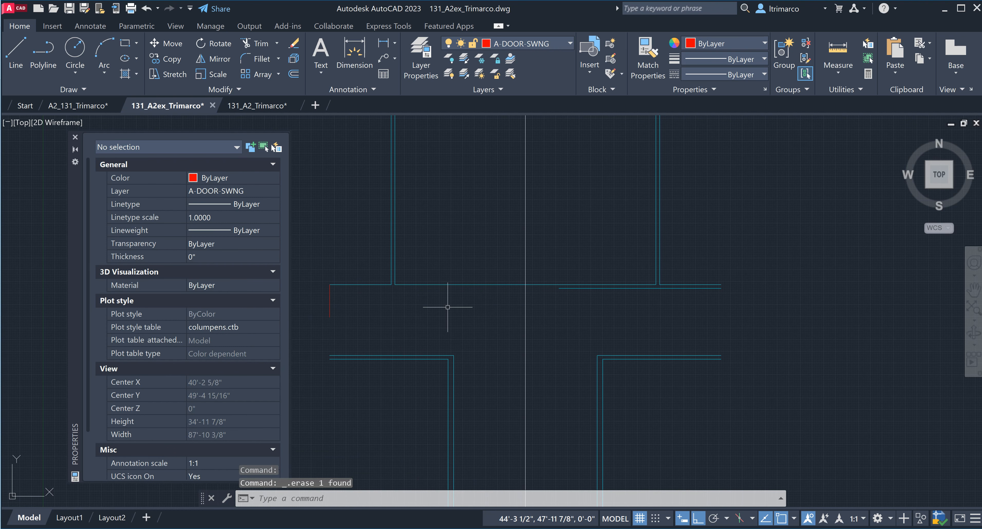
Extend the lower wall line across the opening to the short vertical boundary line, and erase that boundary line.
{"action": "type", "text": "ex"}
{"action": "key", "text": "Return"}
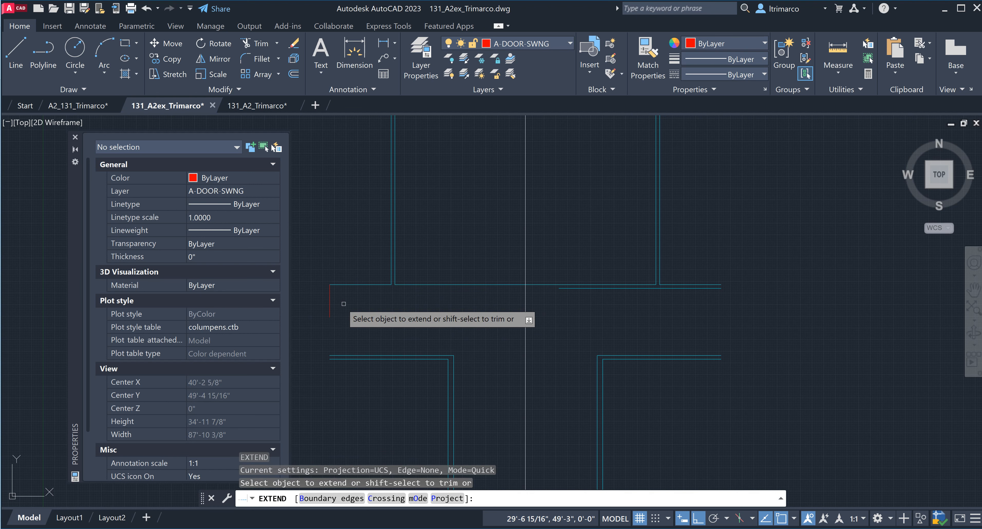
{"action": "left_click", "coordinate": [560, 289]}
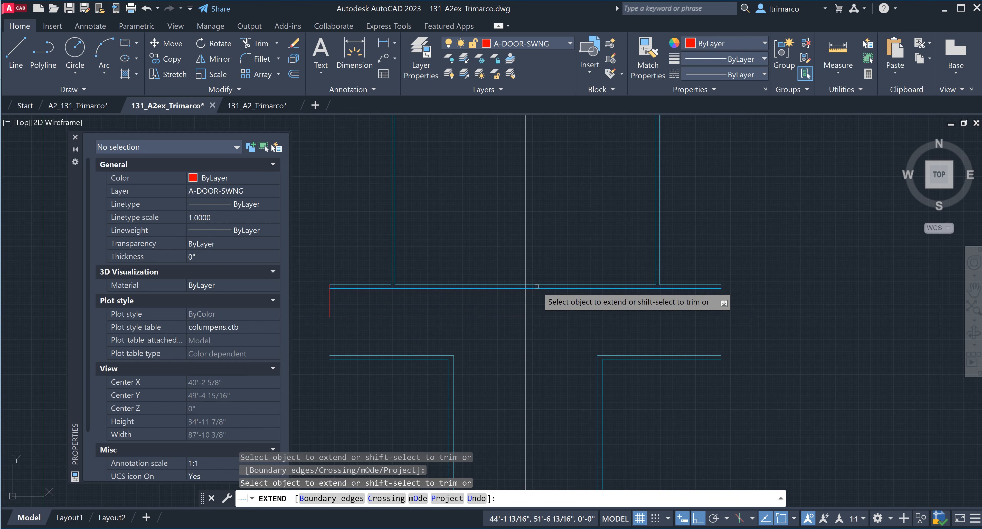
{"action": "key", "text": "Escape"}
{"action": "key", "text": "Escape"}
{"action": "left_click", "coordinate": [509, 302]}
{"action": "left_click", "coordinate": [316, 301]}
{"action": "key", "text": "Delete"}
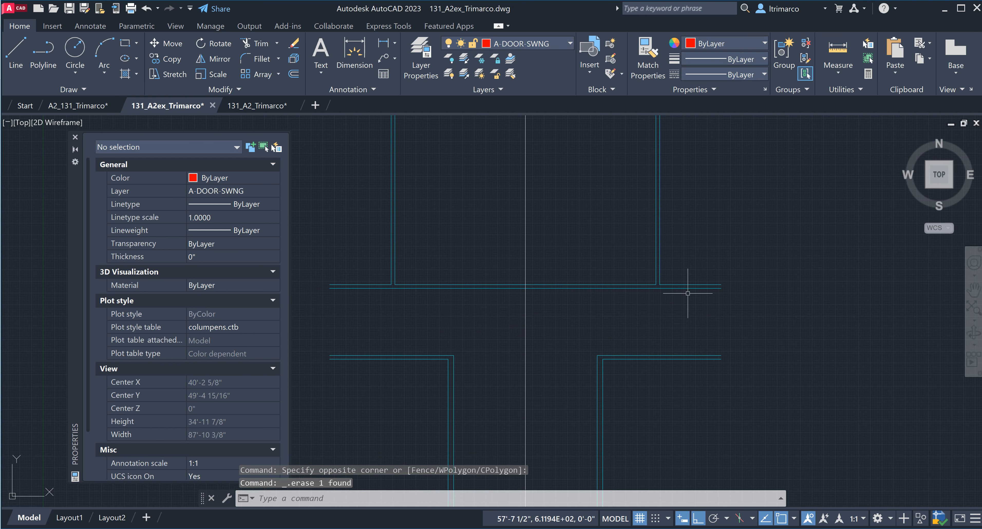
Compare the plan with the A2_131_Trimarco drawing and return to 131_A2ex_Trimarco.
{"action": "scroll", "coordinate": [665, 333], "scroll_direction": "down", "scroll_amount": 2}
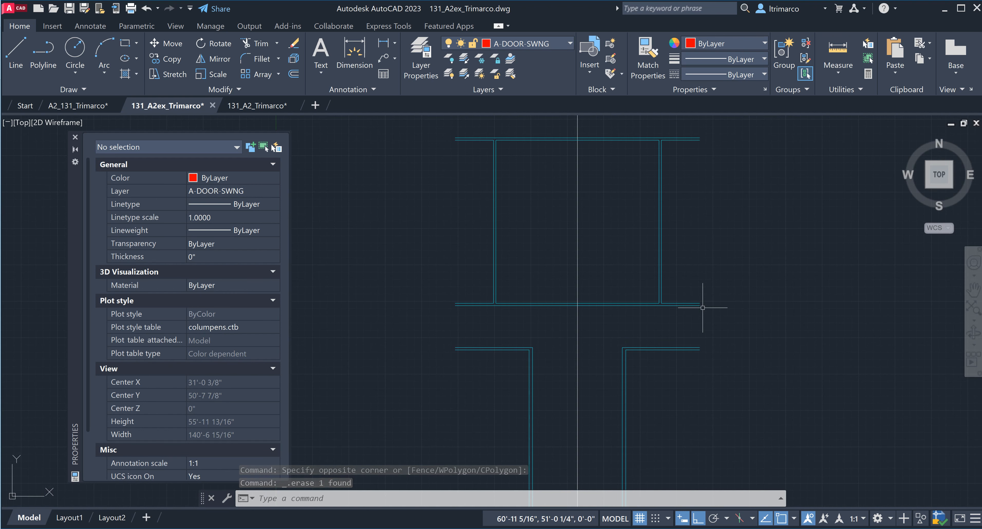
{"action": "scroll", "coordinate": [702, 307], "scroll_direction": "down", "scroll_amount": 2}
{"action": "middle_click_drag", "start_coordinate": [732, 316], "coordinate": [651, 289]}
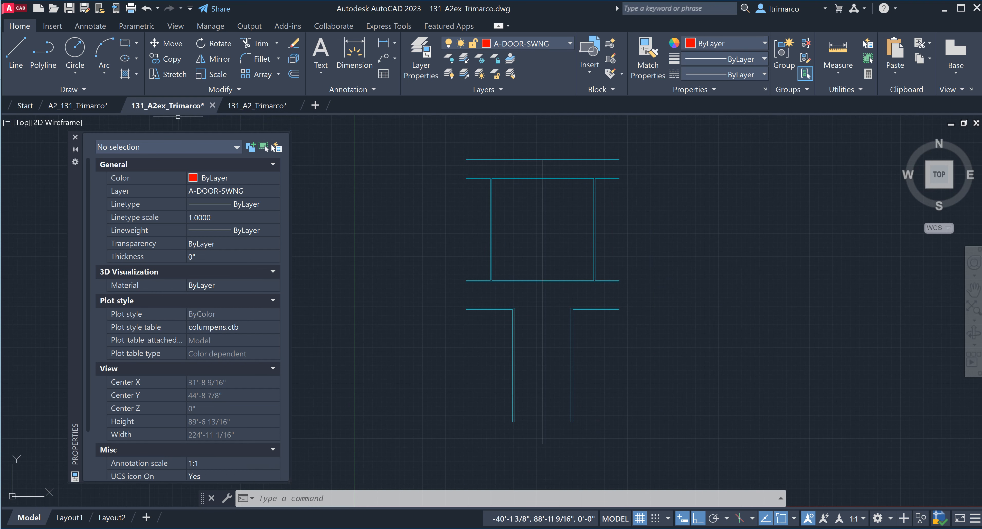
{"action": "left_click", "coordinate": [92, 106]}
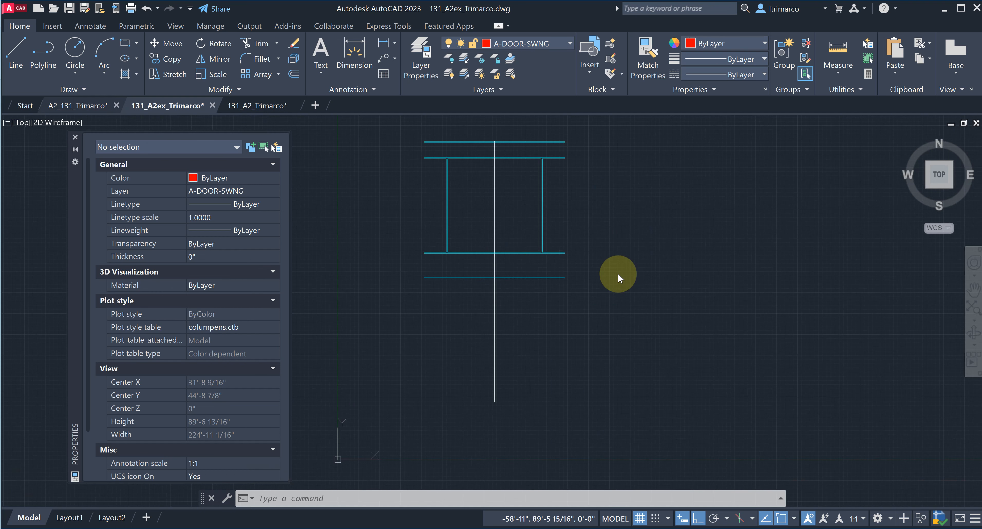
{"action": "middle_click_drag", "start_coordinate": [551, 234], "coordinate": [563, 248]}
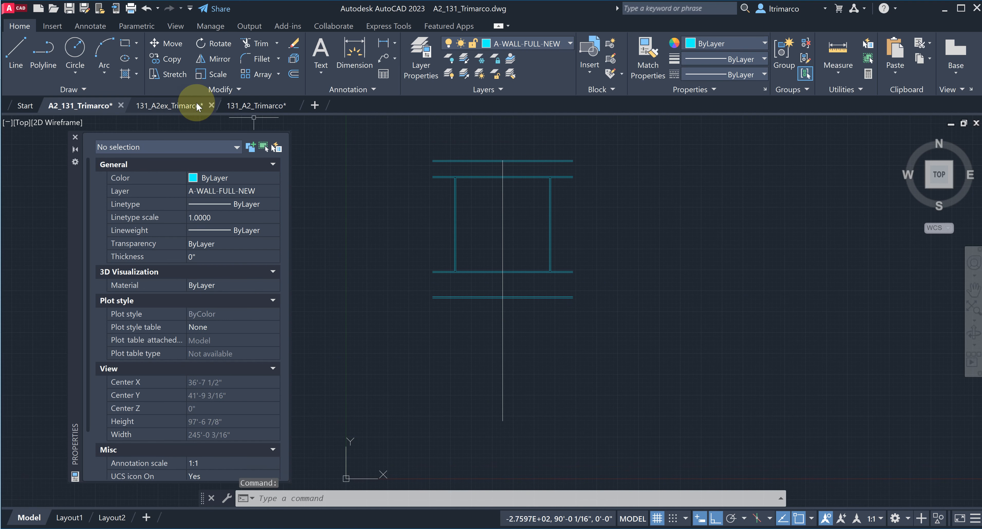
{"action": "key", "text": "ctrl+Tab"}
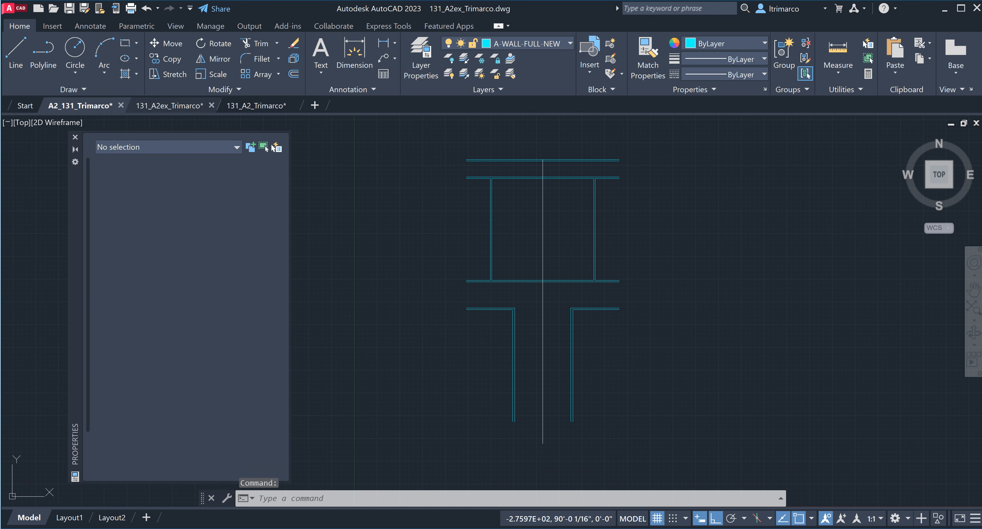
{"action": "key", "text": "Escape"}
{"action": "key", "text": "Escape"}
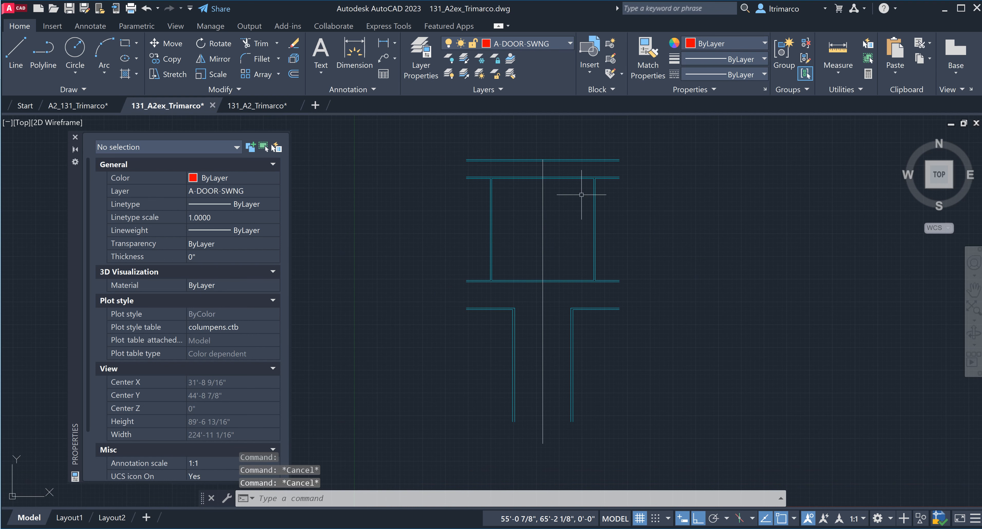
Switch to the floor plan PDF in Acrobat and enlarge it to 125% to examine the doors and dimensions of the upper room.
{"action": "scroll", "coordinate": [519, 156], "scroll_direction": "up", "scroll_amount": 4}
{"action": "middle_click_drag", "start_coordinate": [653, 247], "coordinate": [635, 248]}
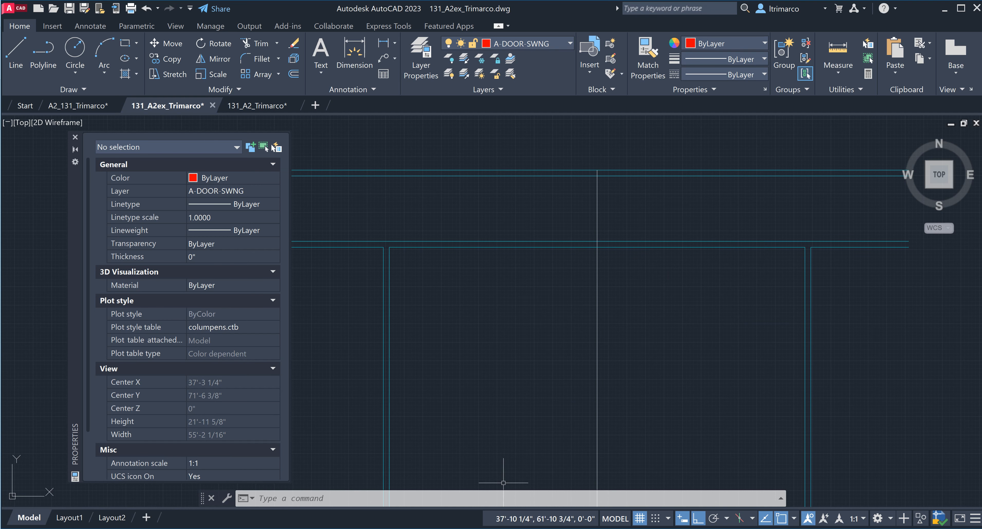
{"action": "left_click", "coordinate": [454, 528]}
{"action": "left_click", "coordinate": [421, 508]}
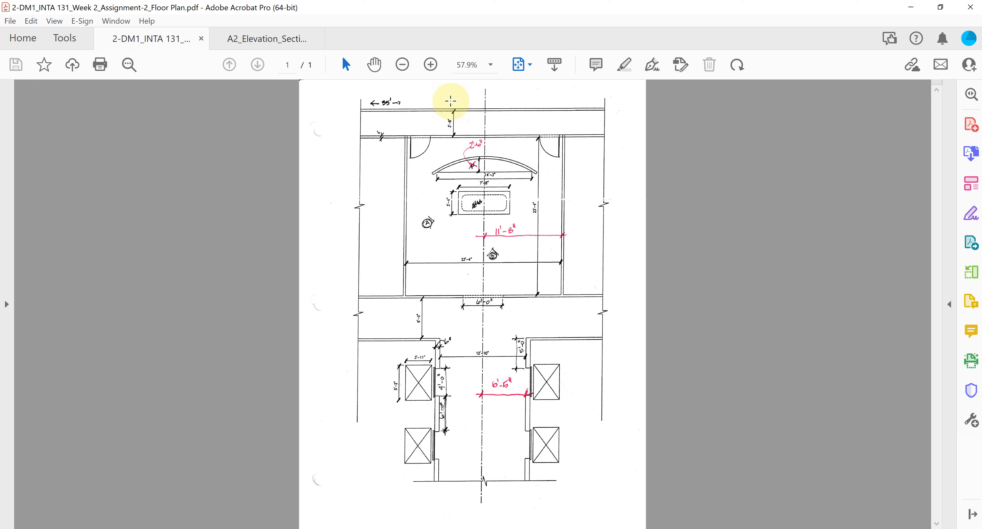
{"action": "left_click", "coordinate": [431, 65]}
{"action": "left_click", "coordinate": [431, 66]}
{"action": "left_click", "coordinate": [432, 65]}
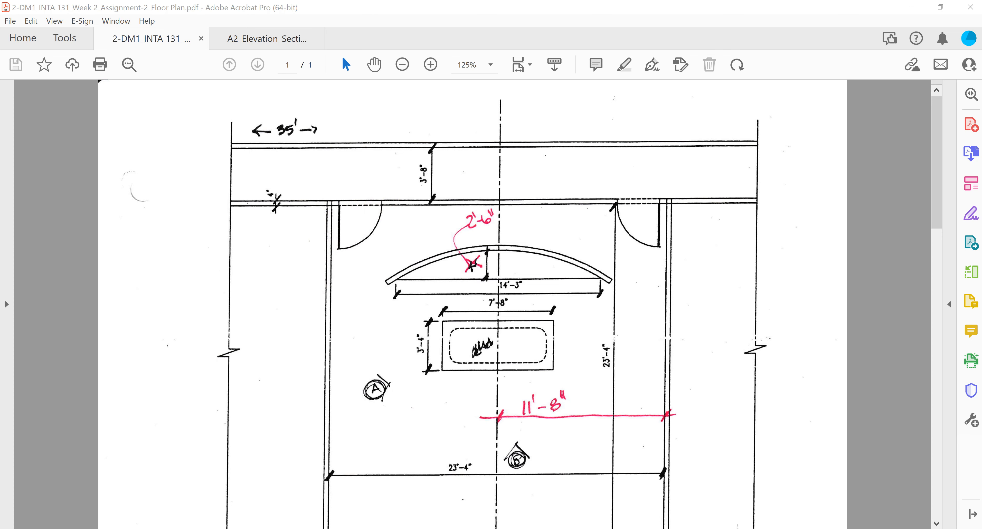
Switch back to the 131_A2ex_Trimarco drawing in AutoCAD and focus on the upper room's upper-left wall corner.
{"action": "mouse_move", "coordinate": [436, 510]}
{"action": "left_click", "coordinate": [460, 487]}
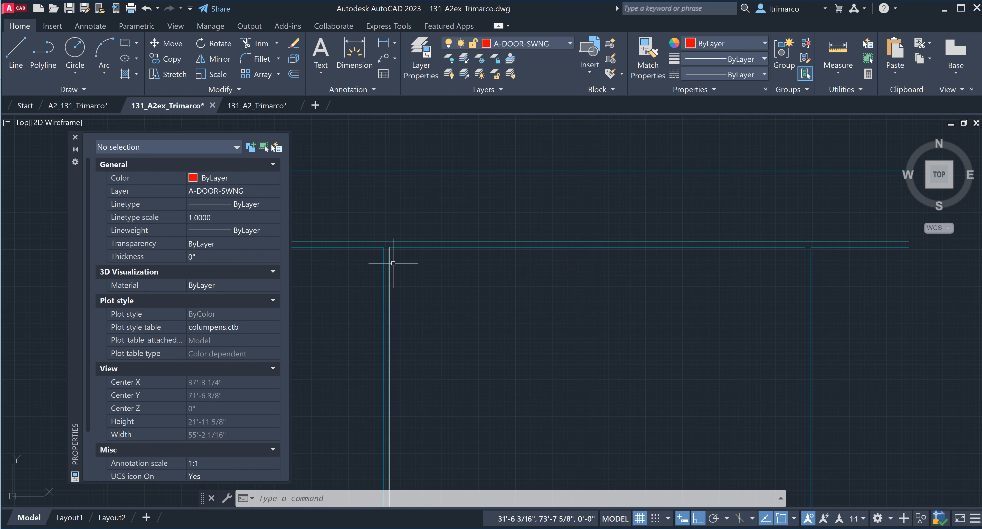
{"action": "scroll", "coordinate": [381, 239], "scroll_direction": "up", "scroll_amount": 4}
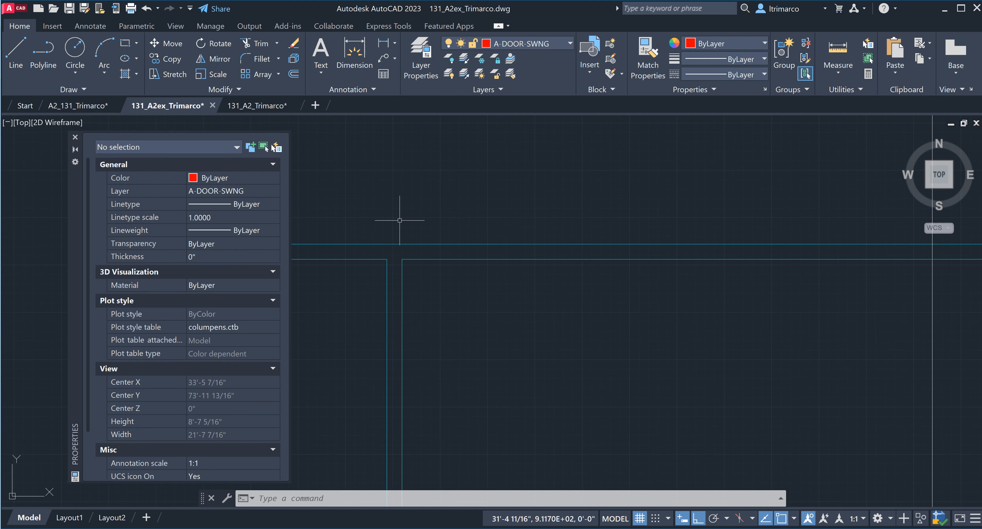
{"action": "scroll", "coordinate": [504, 202], "scroll_direction": "up", "scroll_amount": 2}
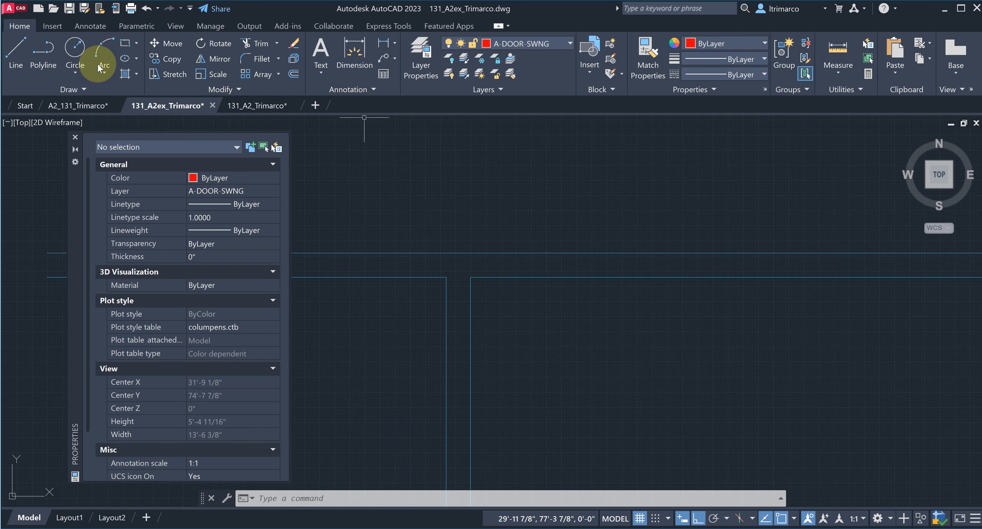
Try a short line across the upper wall at the room's upper-left inner corner on A-DOOR-SWNG, and undo it.
{"action": "left_click", "coordinate": [17, 55]}
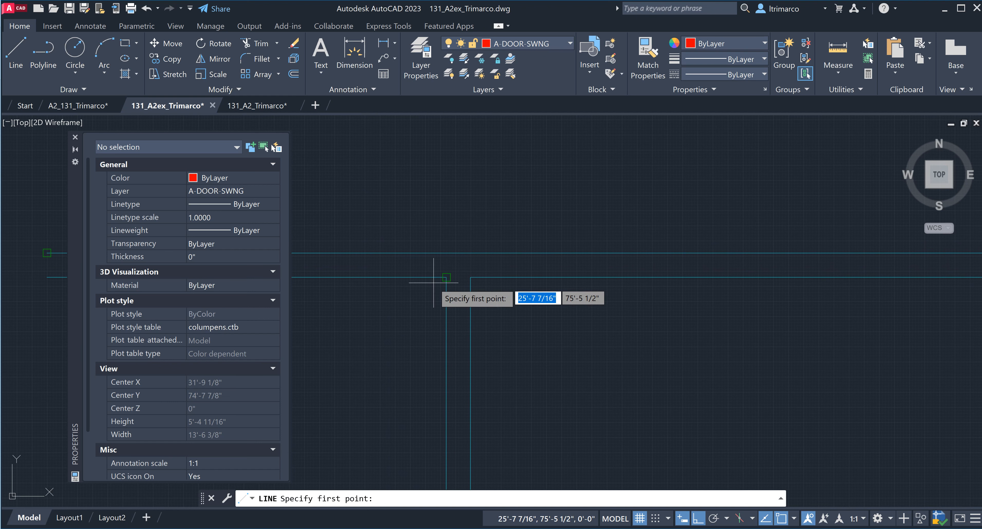
{"action": "left_click", "coordinate": [470, 277]}
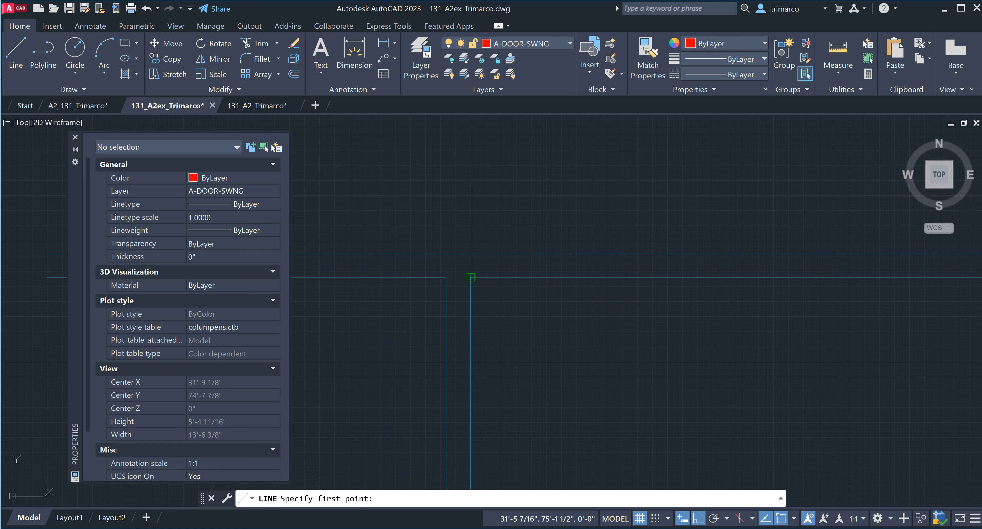
{"action": "left_click", "coordinate": [794, 519]}
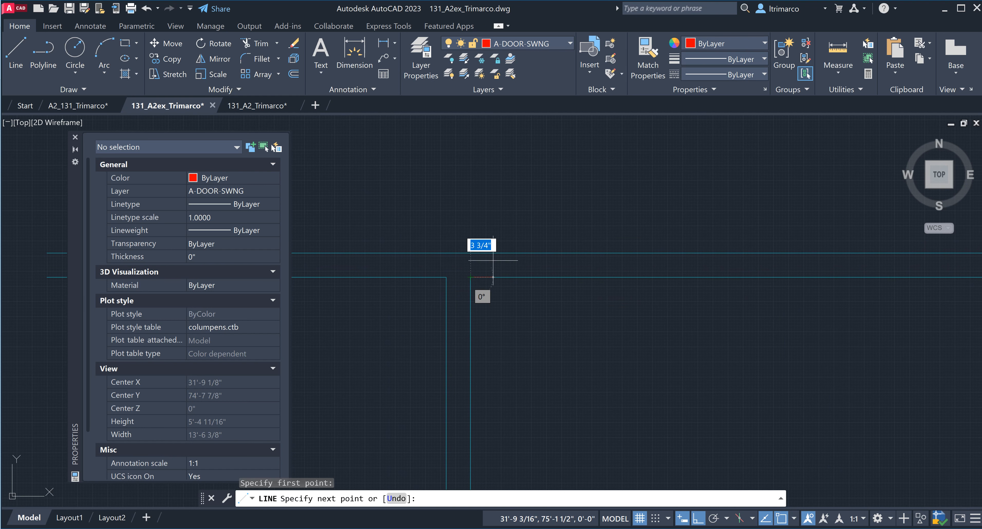
{"action": "left_click", "coordinate": [470, 252]}
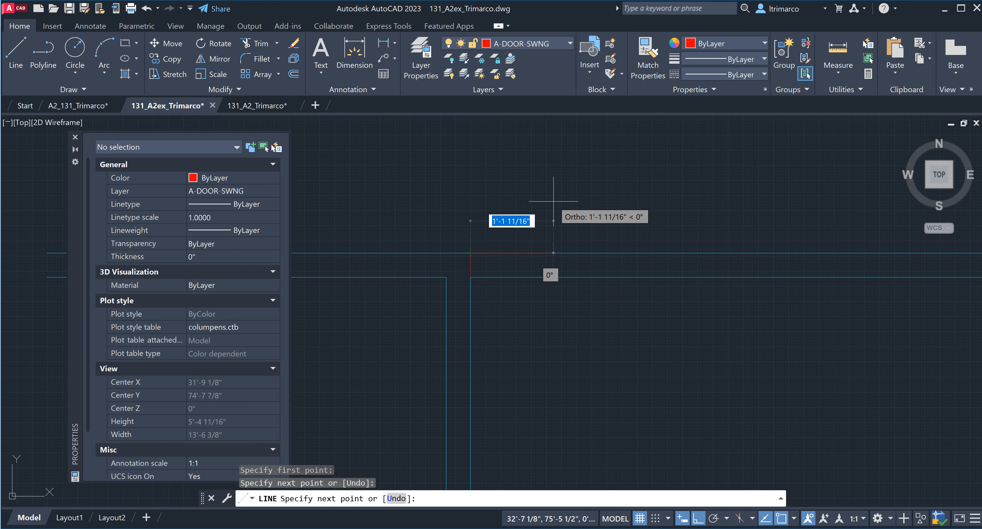
{"action": "key", "text": "Escape"}
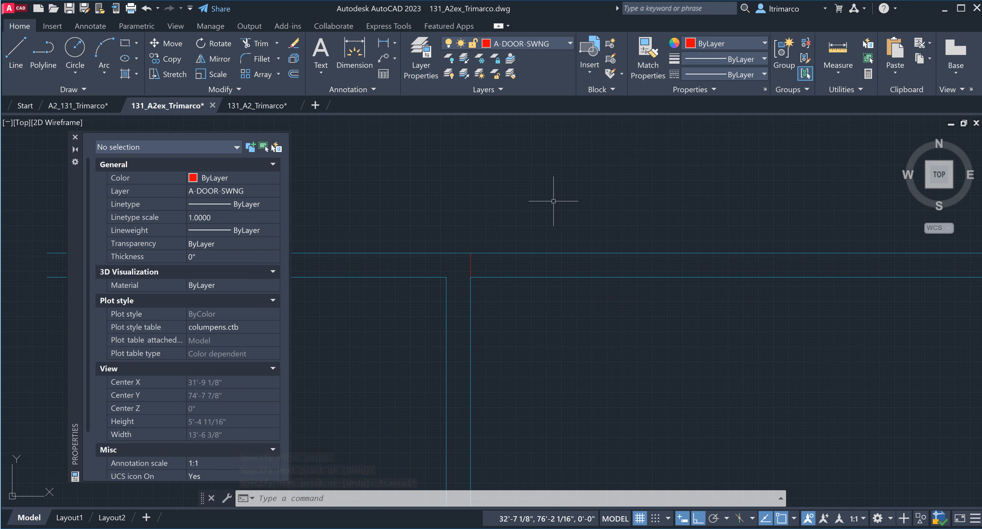
{"action": "key", "text": "ctrl+z"}
Widen the layer name column and make A-WALL-FULL-NEW the current layer.
{"action": "scroll", "coordinate": [540, 259], "scroll_direction": "down", "scroll_amount": 10}
{"action": "mouse_move", "coordinate": [545, 282]}
{"action": "middle_mouse_down"}
{"action": "mouse_move", "coordinate": [469, 259]}
{"action": "mouse_move", "coordinate": [475, 252]}
{"action": "middle_mouse_up"}
{"action": "left_click", "coordinate": [421, 57]}
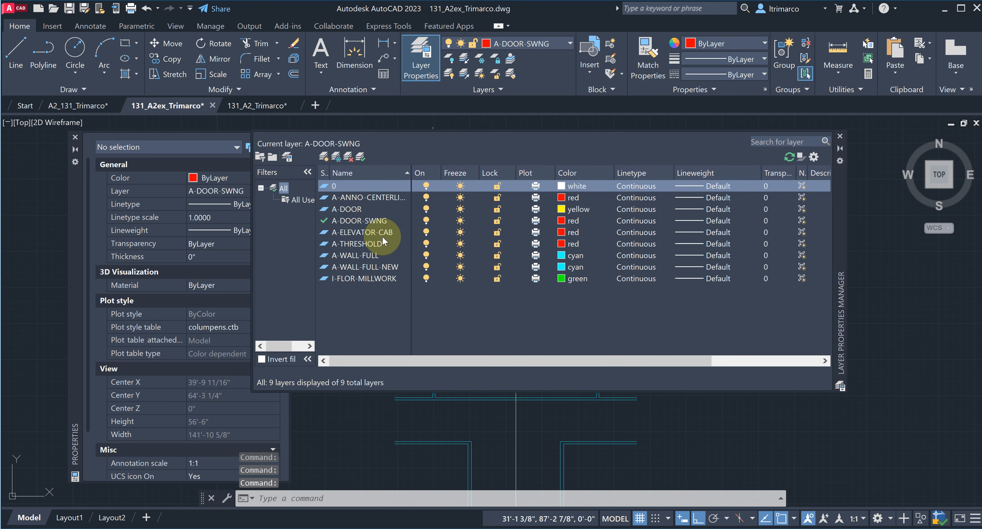
{"action": "left_click_drag", "start_coordinate": [410, 172], "coordinate": [456, 172]}
{"action": "left_click", "coordinate": [349, 268]}
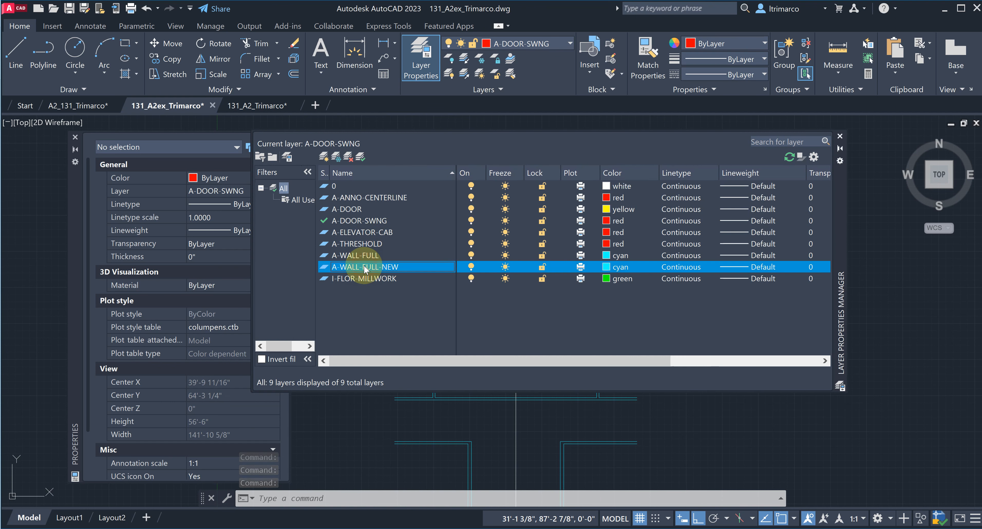
{"action": "double_click", "coordinate": [345, 267]}
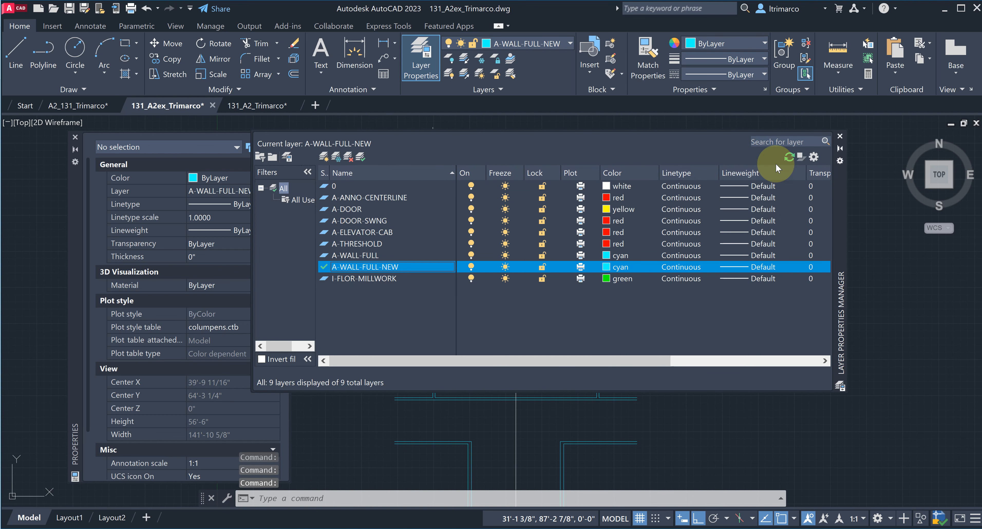
{"action": "left_click", "coordinate": [840, 136]}
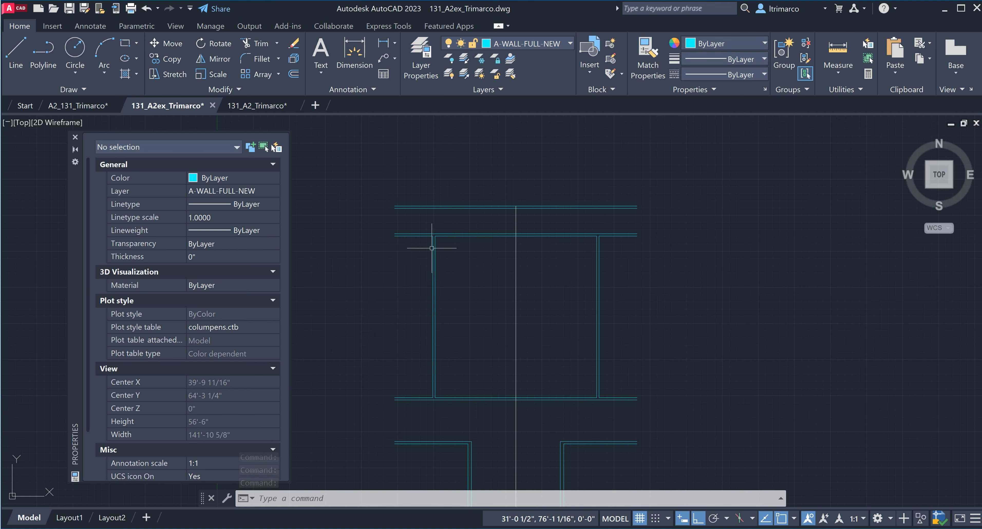
Draw a short vertical line across the upper wall's thickness from the room's upper-left inner corner on A-WALL-FULL-NEW.
{"action": "scroll", "coordinate": [442, 244], "scroll_direction": "up", "scroll_amount": 5}
{"action": "middle_click_drag", "start_coordinate": [449, 272], "coordinate": [541, 355]}
{"action": "scroll", "coordinate": [456, 237], "scroll_direction": "up", "scroll_amount": 2}
{"action": "middle_click_drag", "start_coordinate": [476, 251], "coordinate": [586, 335]}
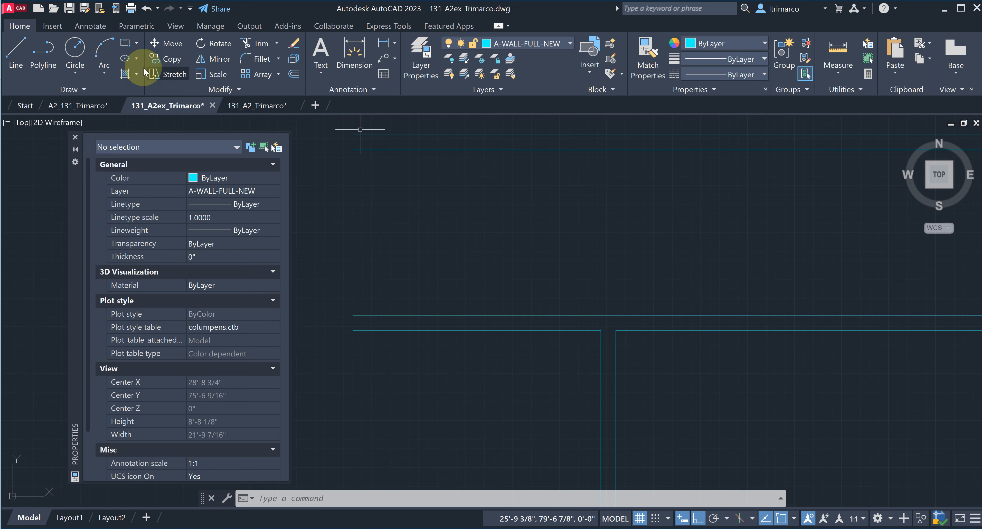
{"action": "left_click", "coordinate": [16, 51]}
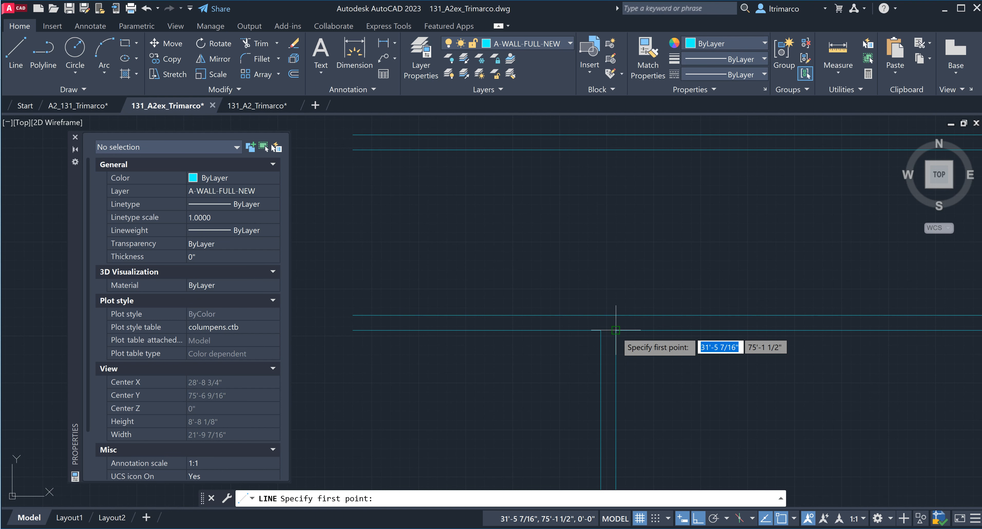
{"action": "left_click", "coordinate": [616, 316]}
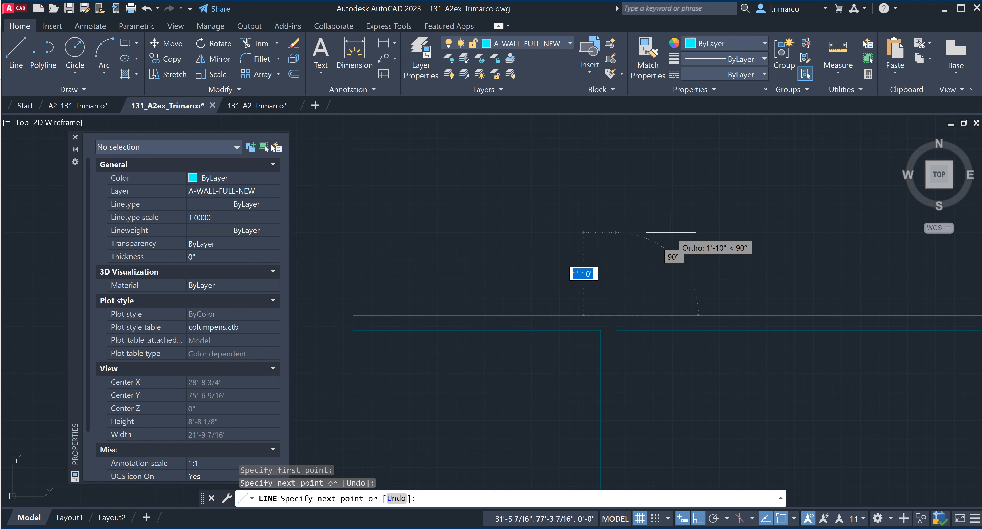
{"action": "key", "text": "Escape"}
Move the short line across the upper wall 6 inches to the right of the room's corner.
{"action": "left_click", "coordinate": [585, 355]}
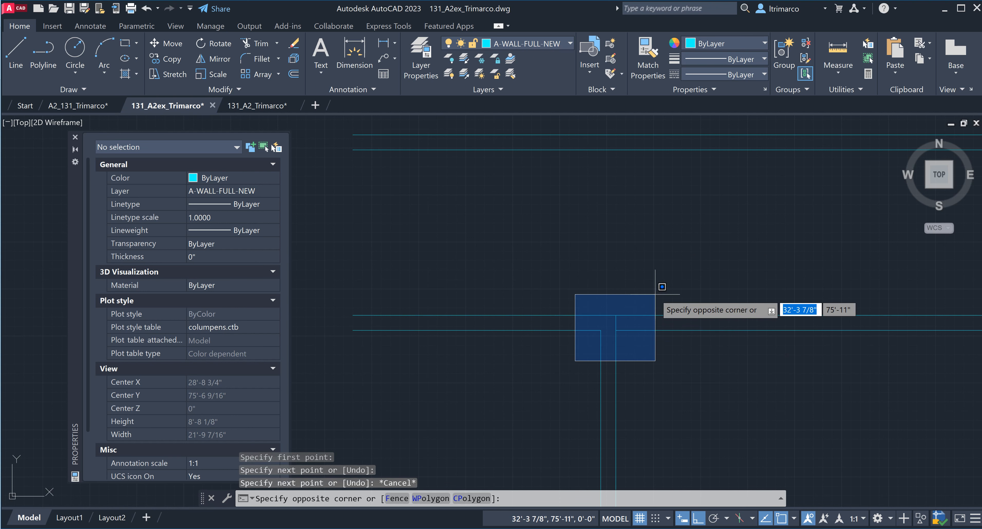
{"action": "left_click", "coordinate": [655, 295]}
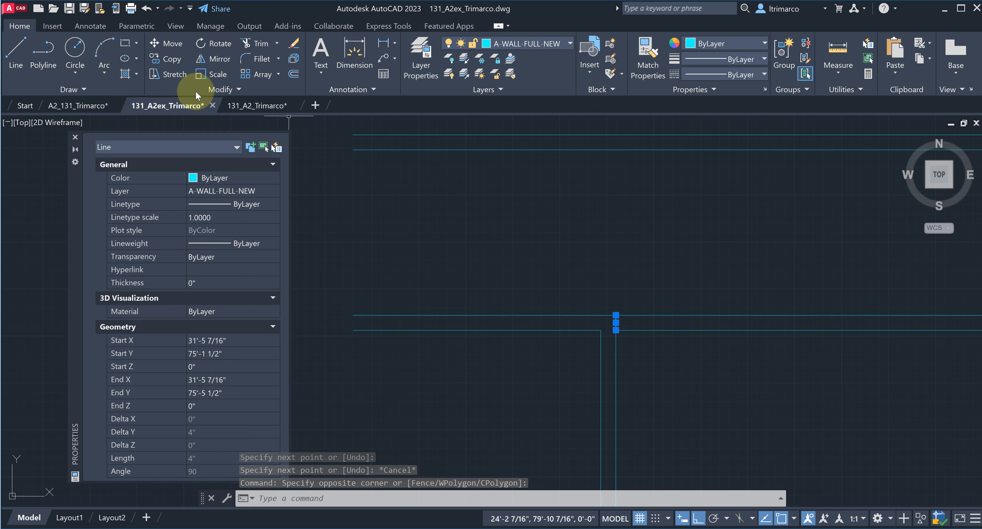
{"action": "left_click", "coordinate": [172, 43]}
{"action": "scroll", "coordinate": [721, 343], "scroll_direction": "up", "scroll_amount": 2}
{"action": "scroll", "coordinate": [564, 331], "scroll_direction": "up", "scroll_amount": 2}
{"action": "left_click", "coordinate": [555, 319]}
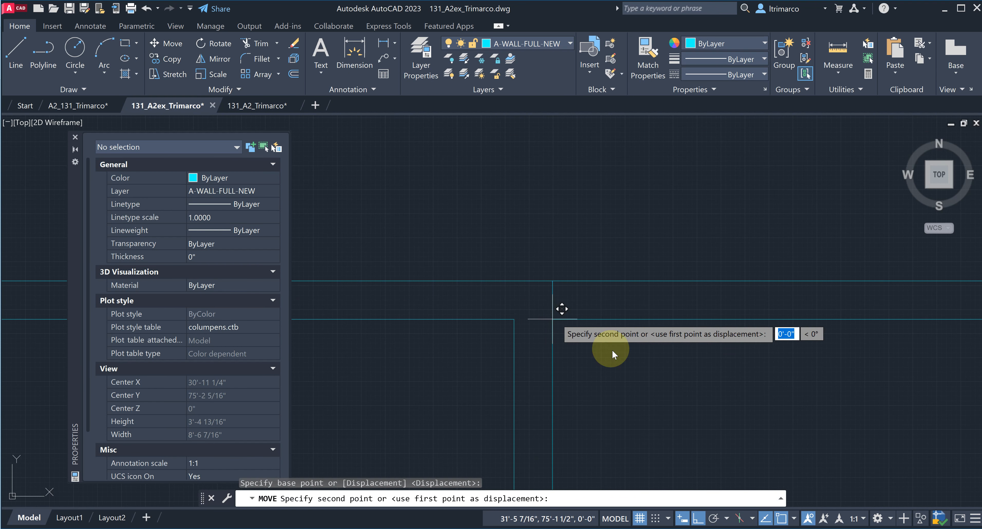
{"action": "type", "text": "6"}
{"action": "key", "text": "Return"}
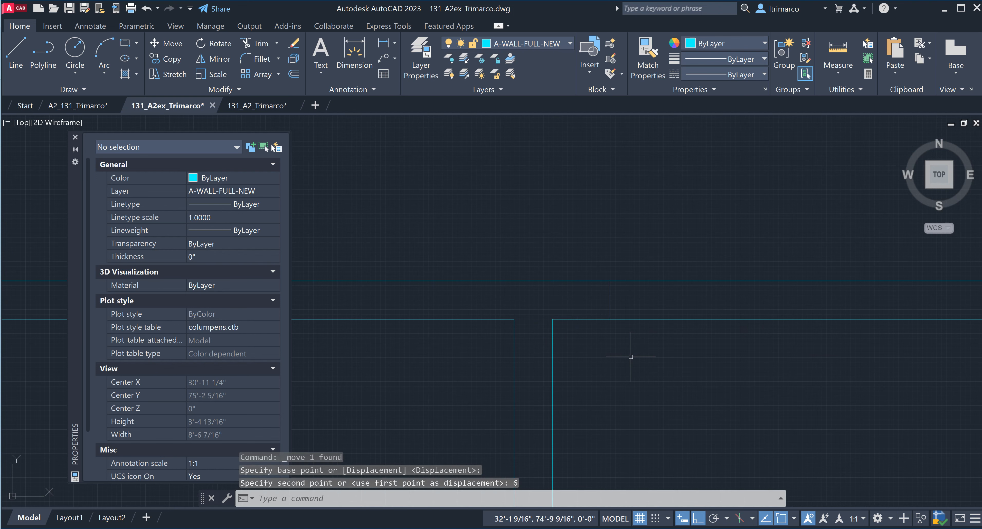
Check the left wall's inner line, and undo both the move and the drawing of the short line.
{"action": "scroll", "coordinate": [484, 240], "scroll_direction": "down", "scroll_amount": 6}
{"action": "scroll", "coordinate": [497, 281], "scroll_direction": "up", "scroll_amount": 6}
{"action": "left_click", "coordinate": [565, 269]}
{"action": "left_click", "coordinate": [497, 269]}
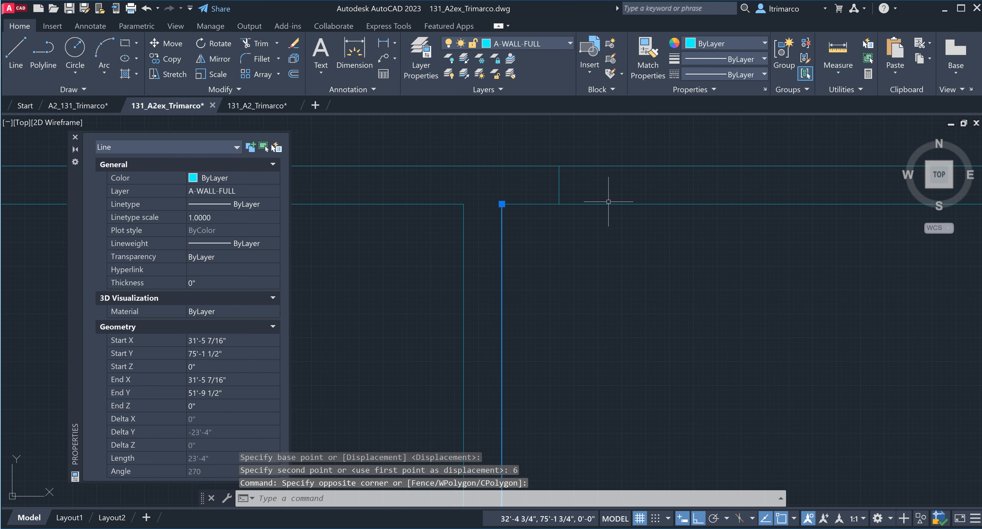
{"action": "key", "text": "ctrl+z"}
{"action": "key", "text": "ctrl+z"}
{"action": "key", "text": "ctrl+z"}
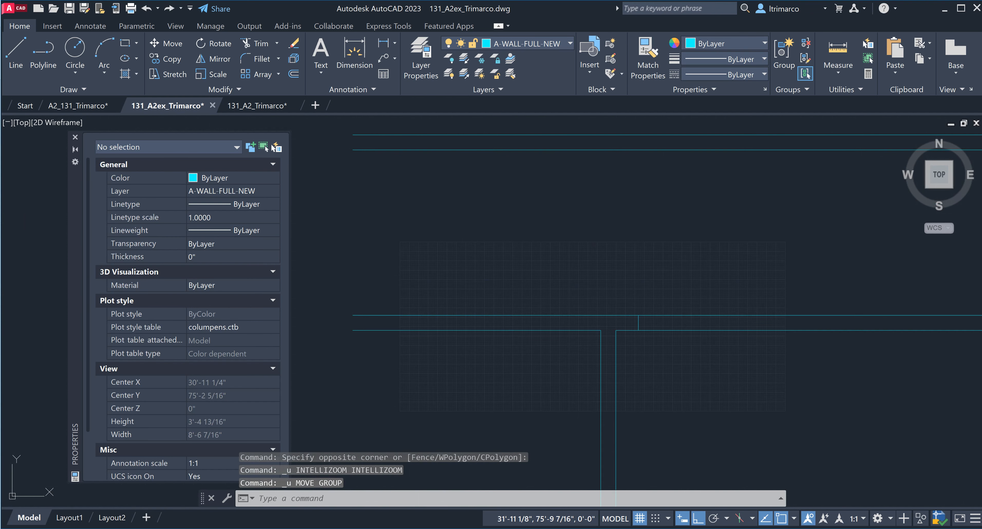
Extend the left wall's inner line up through the upper wall to its outer line.
{"action": "scroll", "coordinate": [608, 243], "scroll_direction": "down", "scroll_amount": 5}
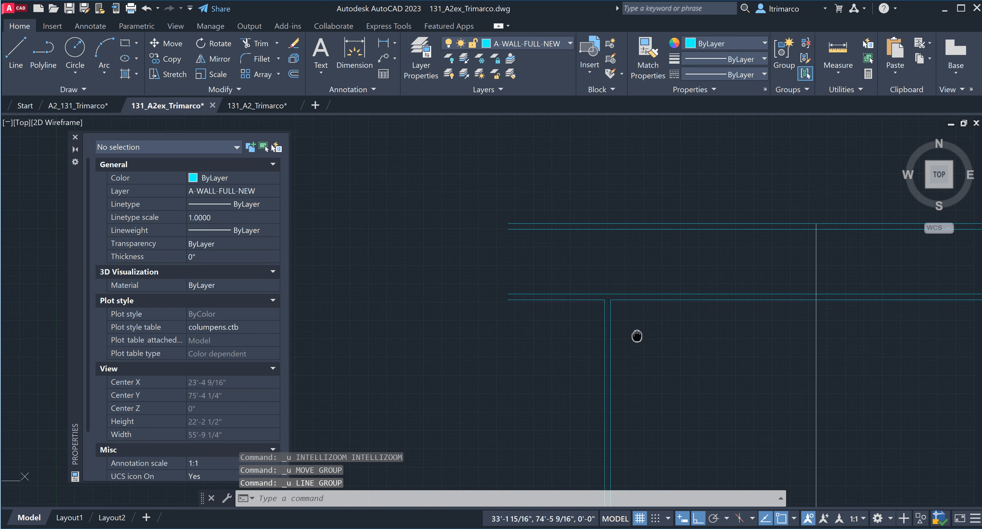
{"action": "middle_click_drag", "start_coordinate": [613, 339], "coordinate": [527, 260]}
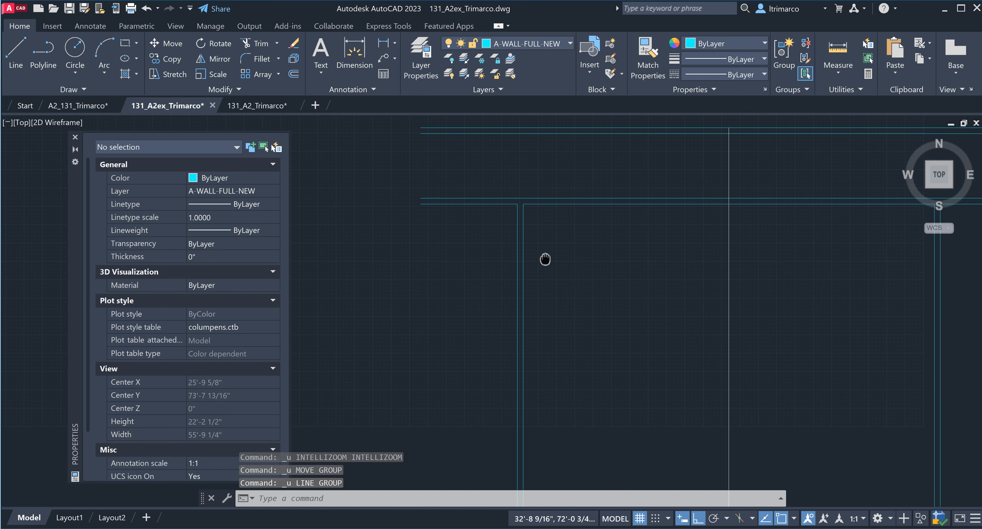
{"action": "left_click", "coordinate": [523, 260]}
{"action": "middle_click_drag", "start_coordinate": [591, 289], "coordinate": [591, 334]}
{"action": "scroll", "coordinate": [484, 183], "scroll_direction": "up", "scroll_amount": 5}
{"action": "scroll", "coordinate": [587, 311], "scroll_direction": "up", "scroll_amount": 2}
{"action": "key", "text": "Escape"}
{"action": "key", "text": "Escape"}
{"action": "scroll", "coordinate": [527, 194], "scroll_direction": "up", "scroll_amount": 2}
{"action": "left_click", "coordinate": [277, 42]}
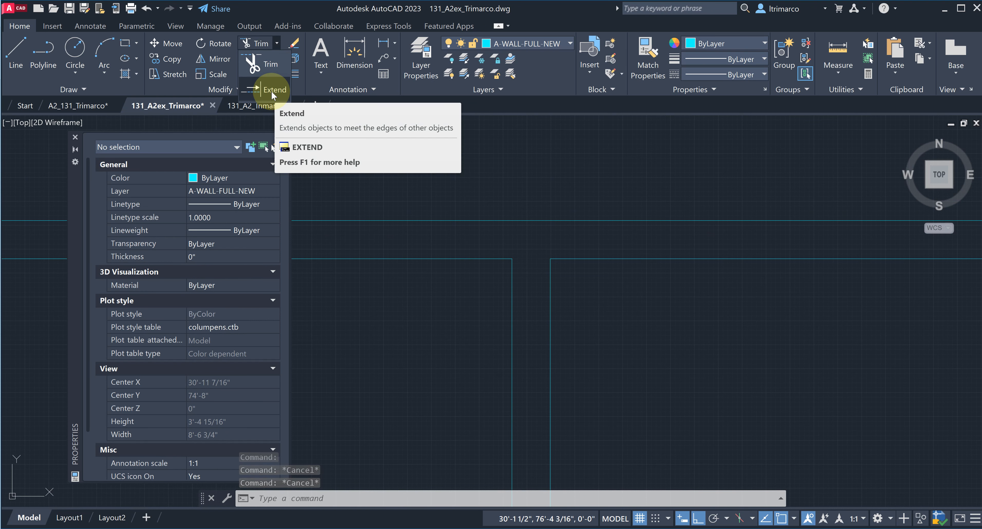
{"action": "left_click", "coordinate": [271, 91]}
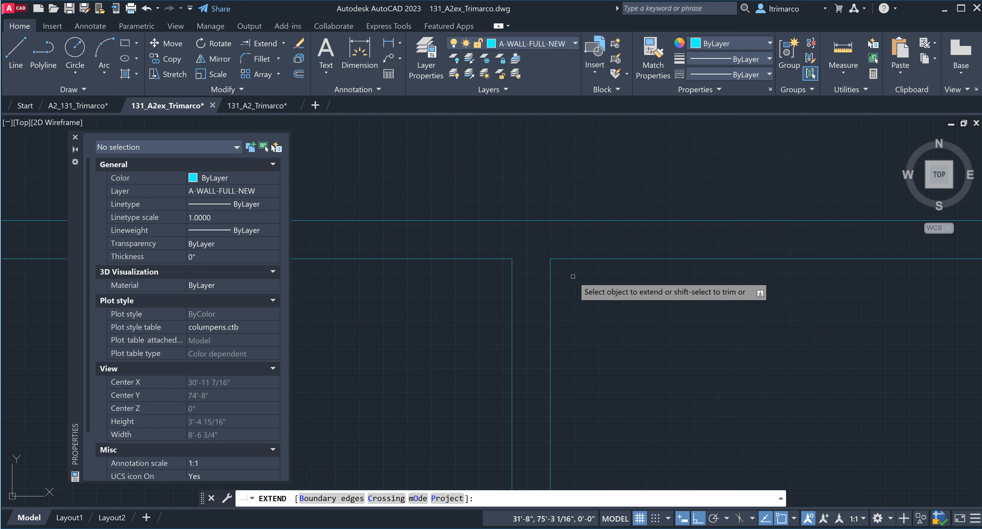
{"action": "left_click", "coordinate": [550, 280]}
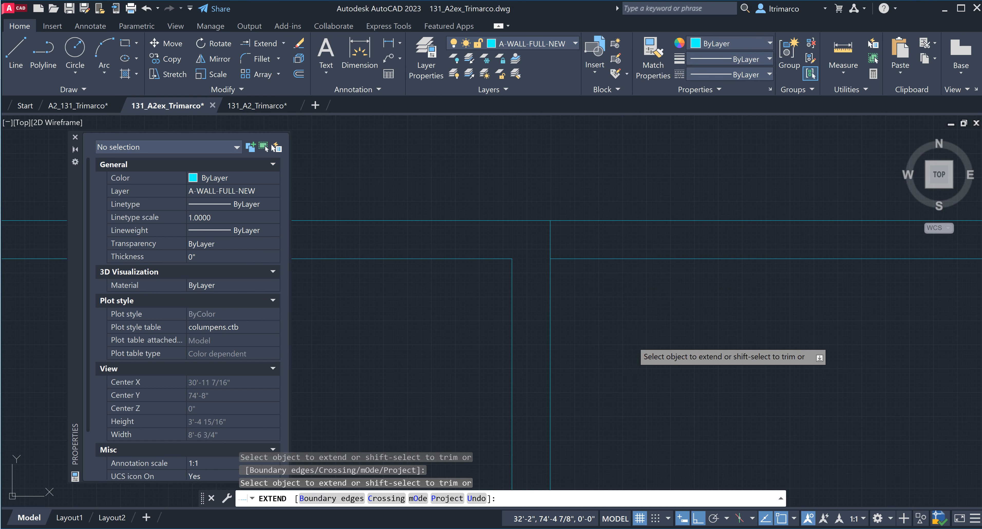
{"action": "key", "text": "Escape"}
Break the extended left wall line at the room's upper-left inner corner with Break at Point.
{"action": "left_click", "coordinate": [240, 90]}
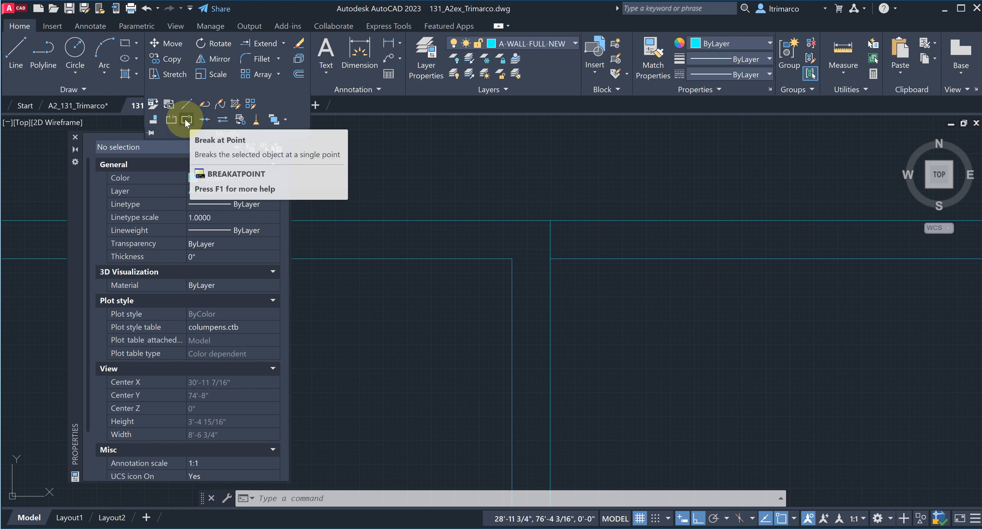
{"action": "left_click", "coordinate": [186, 120]}
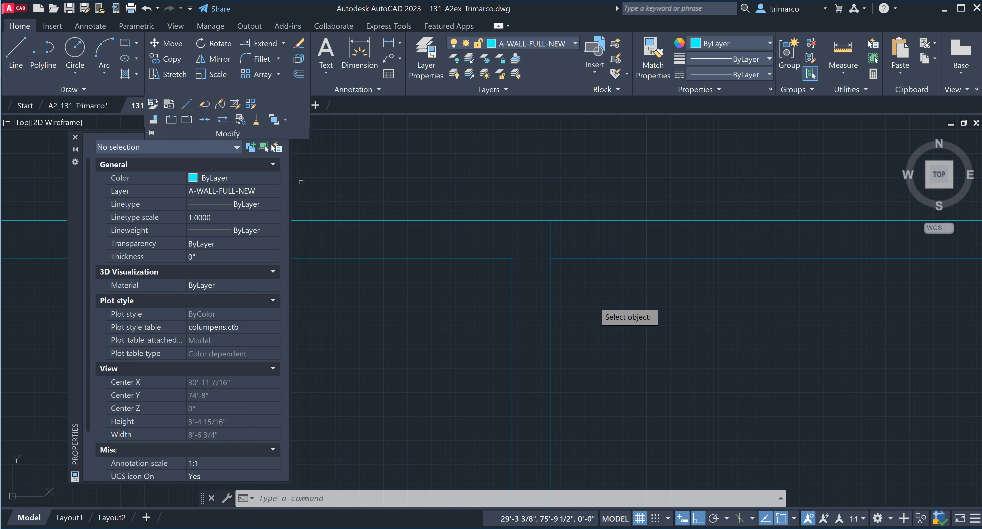
{"action": "left_click", "coordinate": [550, 305]}
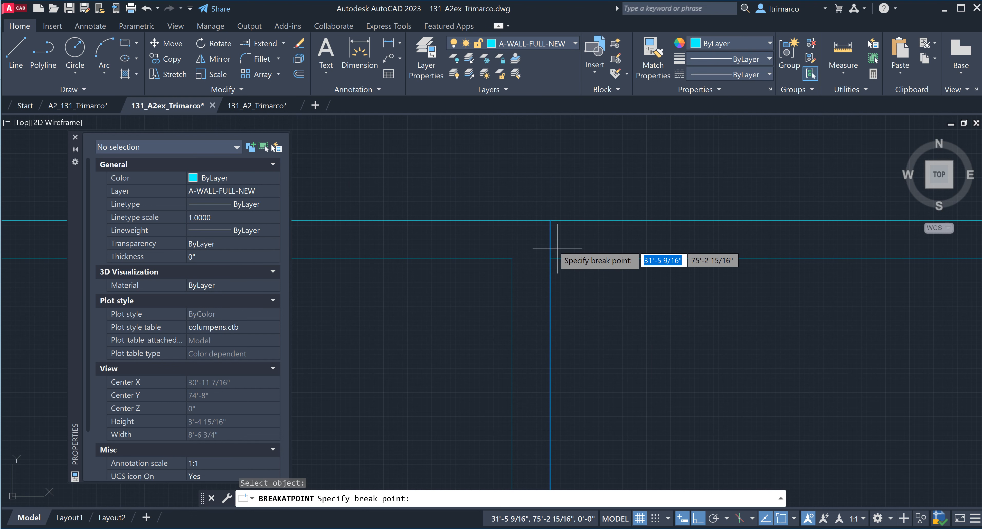
{"action": "left_click", "coordinate": [550, 259]}
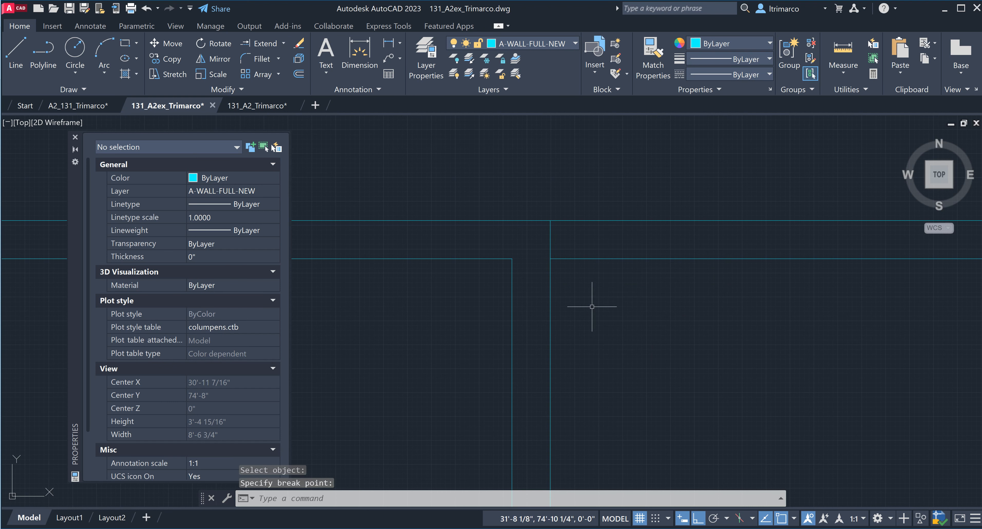
{"action": "key", "text": "Escape"}
{"action": "key", "text": "Escape"}
Select the lower and upper pieces of the broken wall line in turn to check the split.
{"action": "left_click", "coordinate": [601, 319]}
{"action": "left_click", "coordinate": [535, 302]}
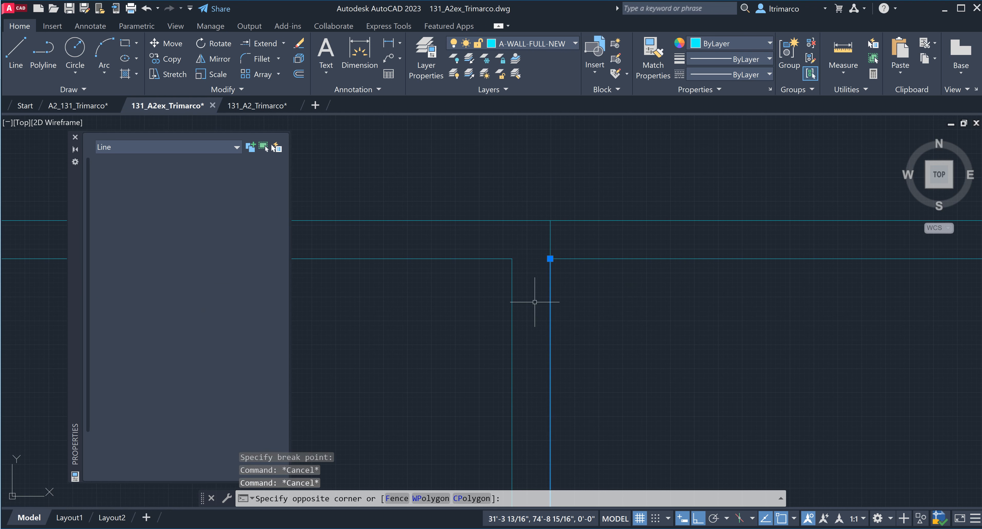
{"action": "key", "text": "Escape"}
{"action": "key", "text": "Escape"}
{"action": "left_click", "coordinate": [560, 244]}
{"action": "left_click", "coordinate": [529, 238]}
{"action": "key", "text": "Escape"}
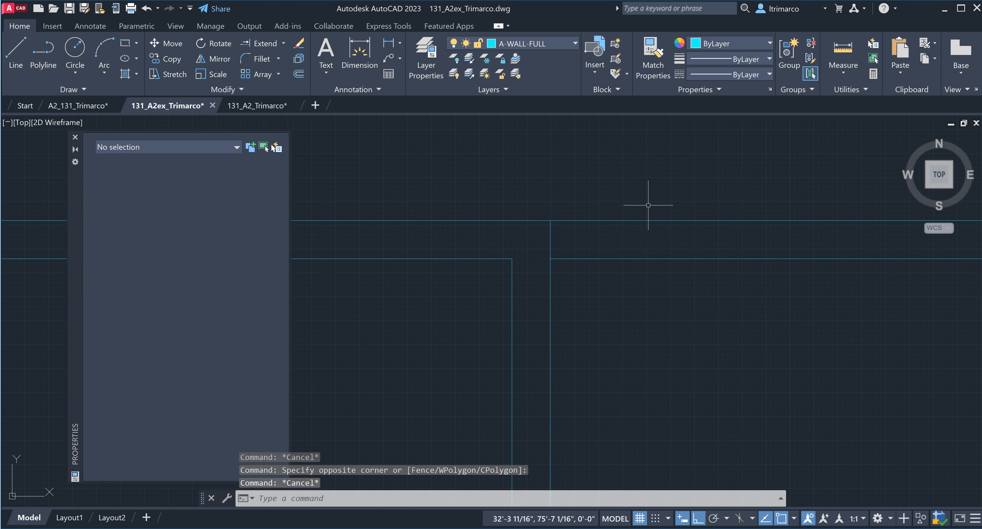
Move the short line at the room's upper-left inner corner 6" to the right along the upper wall.
{"action": "type", "text": "m"}
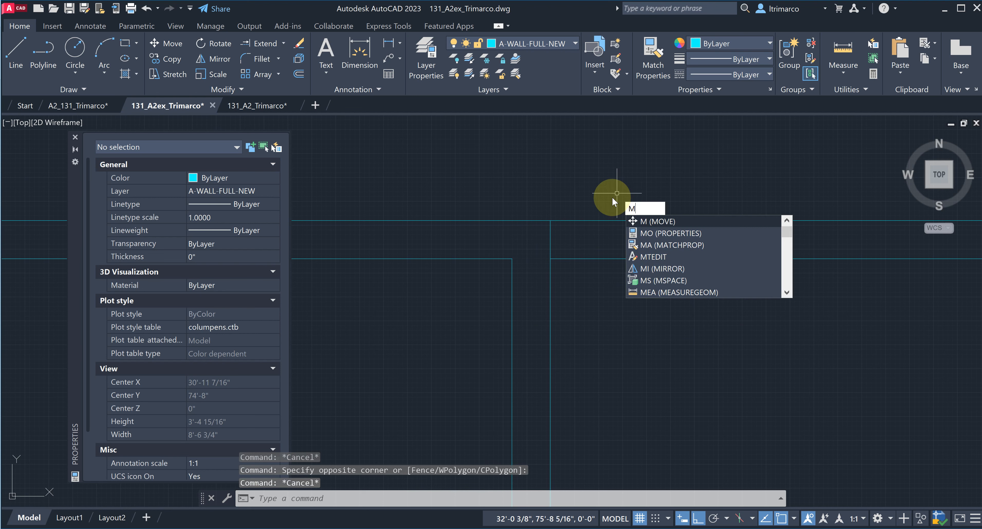
{"action": "key", "text": "Return"}
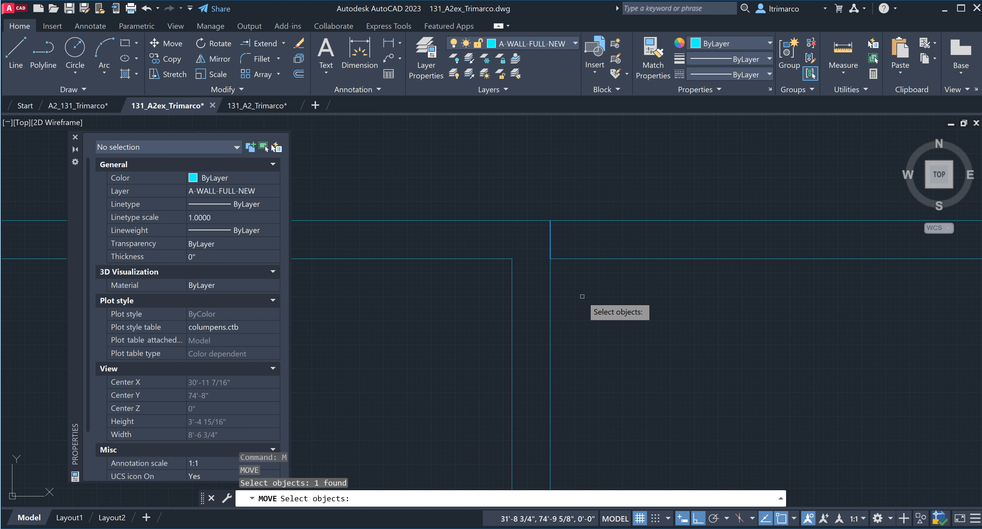
{"action": "left_click", "coordinate": [550, 282]}
{"action": "key", "text": "Return"}
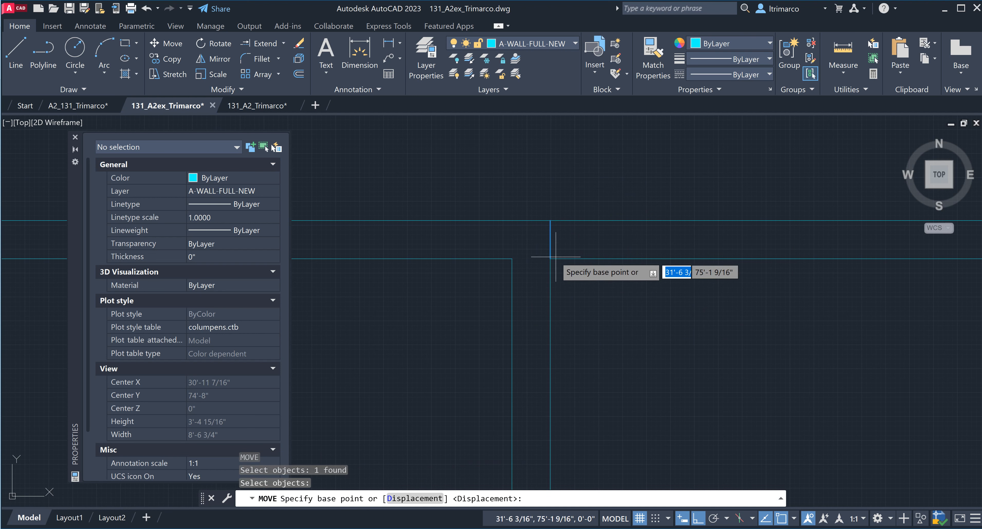
{"action": "left_click", "coordinate": [550, 259]}
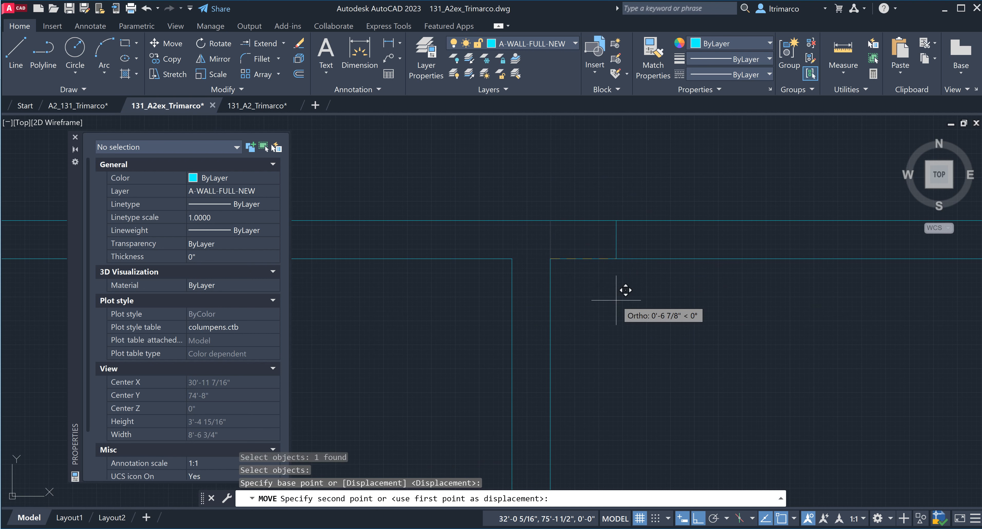
{"action": "type", "text": "6"}
{"action": "key", "text": "Return"}
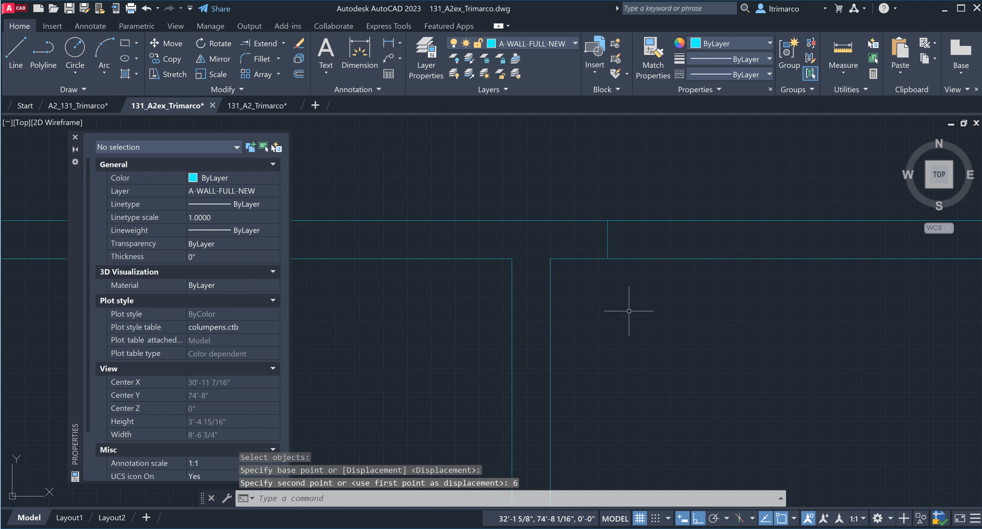
{"action": "key", "text": "Escape"}
{"action": "key", "text": "Escape"}
Offset the moved short line 3' to the right to form the left door opening's second jamb.
{"action": "scroll", "coordinate": [568, 322], "scroll_direction": "down", "scroll_amount": 5}
{"action": "scroll", "coordinate": [662, 372], "scroll_direction": "up", "scroll_amount": 3}
{"action": "scroll", "coordinate": [560, 322], "scroll_direction": "up", "scroll_amount": 3}
{"action": "scroll", "coordinate": [625, 314], "scroll_direction": "up", "scroll_amount": 3}
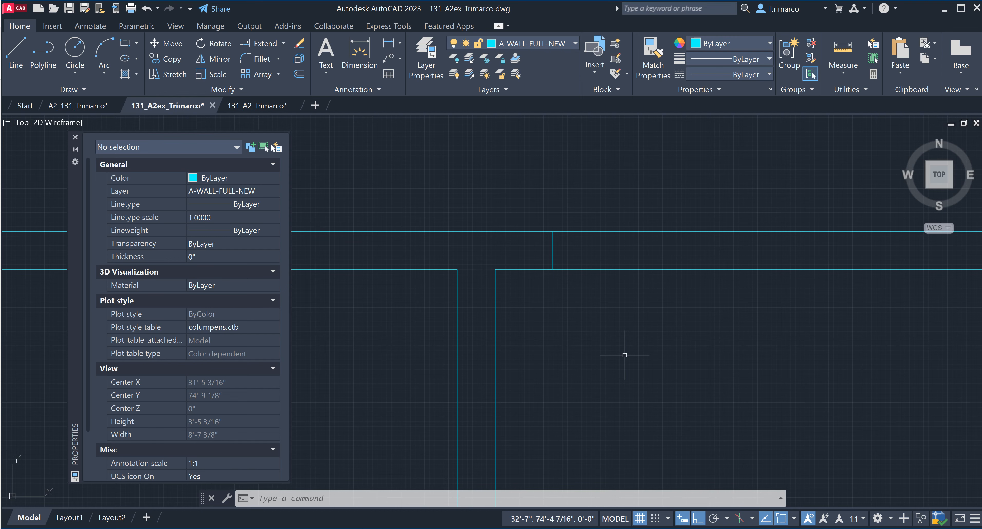
{"action": "scroll", "coordinate": [663, 348], "scroll_direction": "down", "scroll_amount": 2}
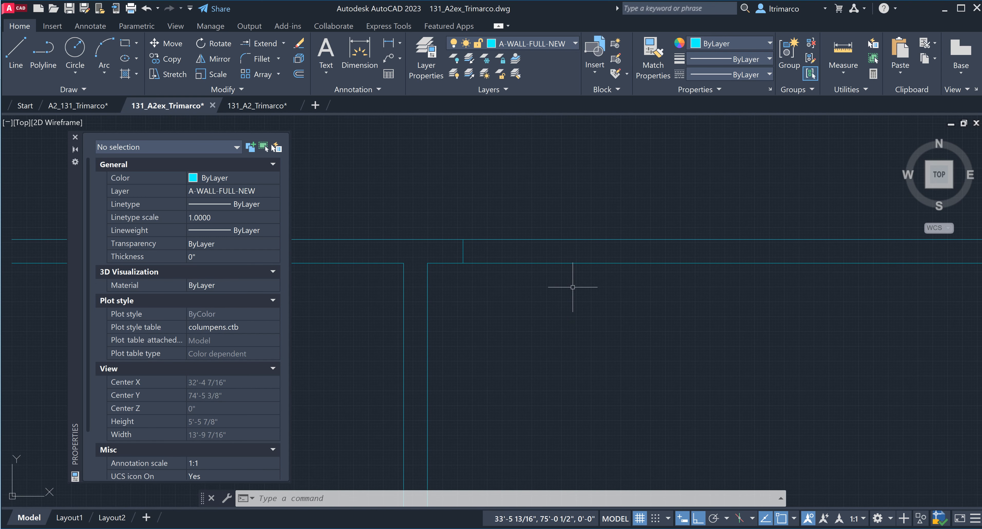
{"action": "left_click", "coordinate": [473, 254]}
{"action": "left_click", "coordinate": [439, 253]}
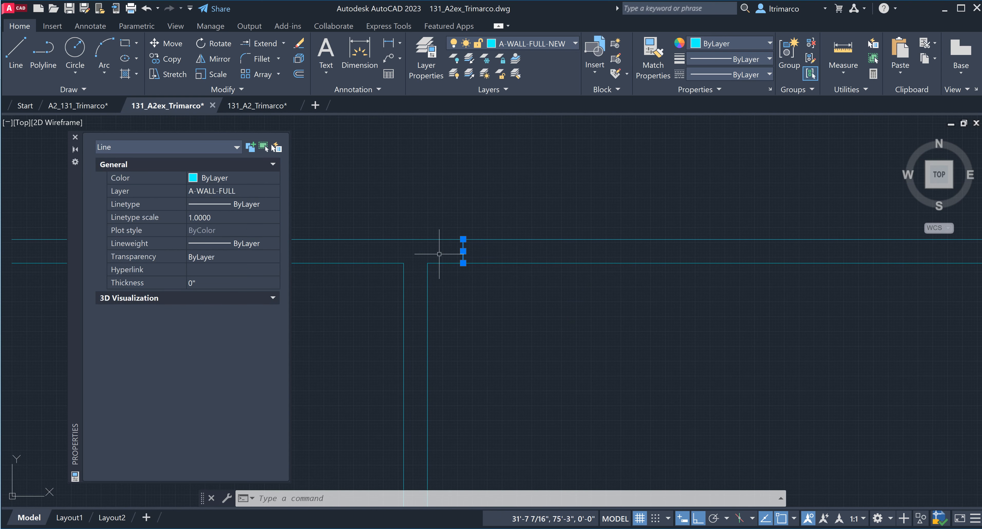
{"action": "left_click", "coordinate": [298, 74]}
{"action": "type", "text": "3'"}
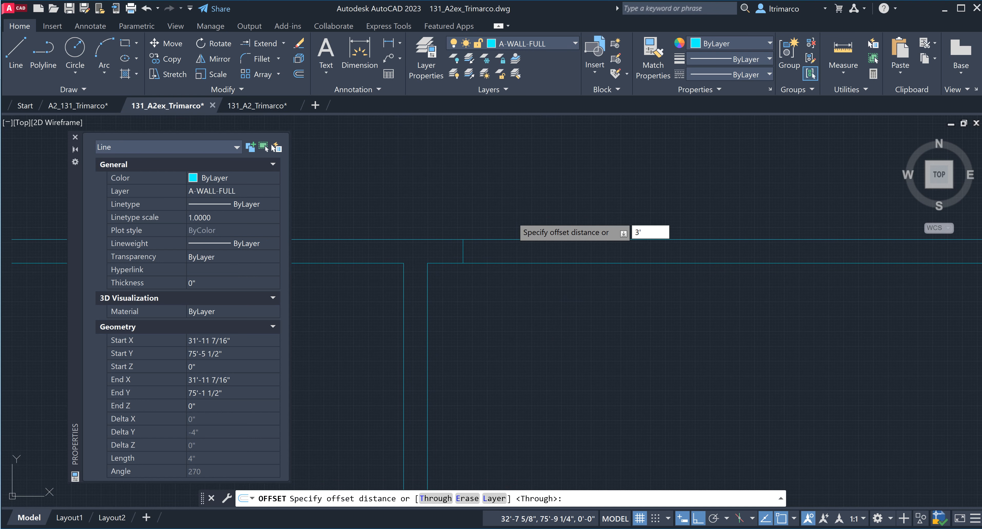
{"action": "key", "text": "Return"}
{"action": "left_click", "coordinate": [604, 205]}
{"action": "key", "text": "Escape"}
{"action": "key", "text": "Escape"}
{"action": "scroll", "coordinate": [623, 305], "scroll_direction": "down", "scroll_amount": 1}
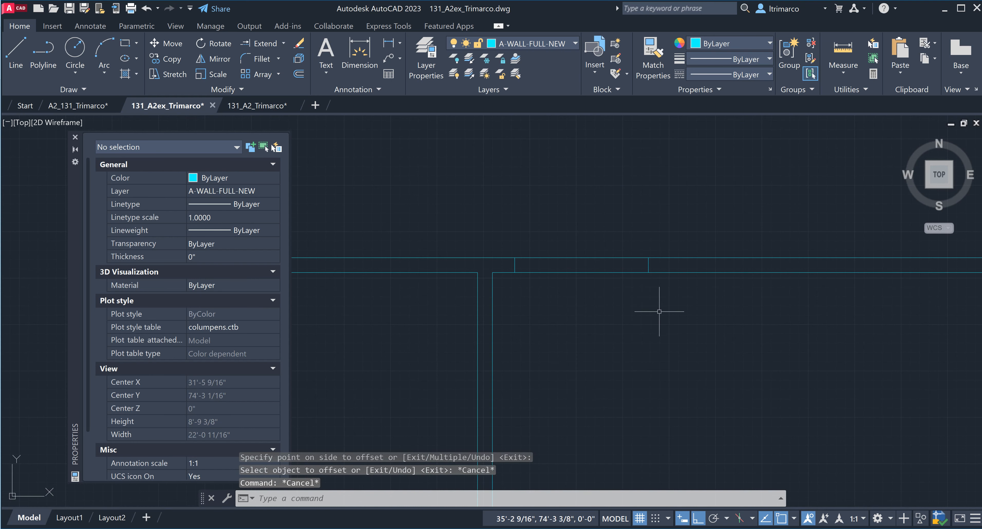
Mirror the two left door jamb lines across the vertical centreline, using its upper and lower endpoints and keeping the originals.
{"action": "scroll", "coordinate": [707, 328], "scroll_direction": "down", "scroll_amount": 3}
{"action": "mouse_move", "coordinate": [707, 329]}
{"action": "middle_mouse_down"}
{"action": "mouse_move", "coordinate": [487, 318]}
{"action": "mouse_move", "coordinate": [513, 312]}
{"action": "middle_mouse_up"}
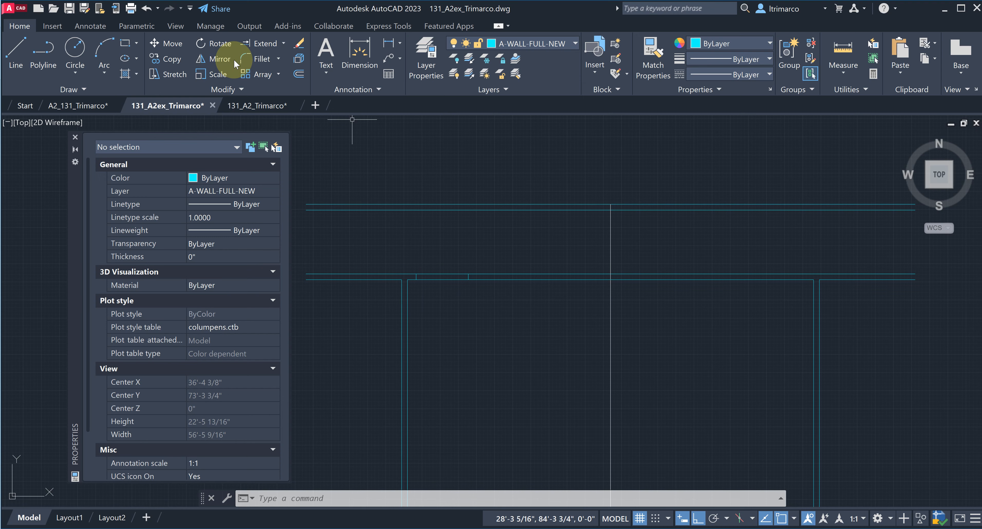
{"action": "scroll", "coordinate": [566, 346], "scroll_direction": "down", "scroll_amount": 5}
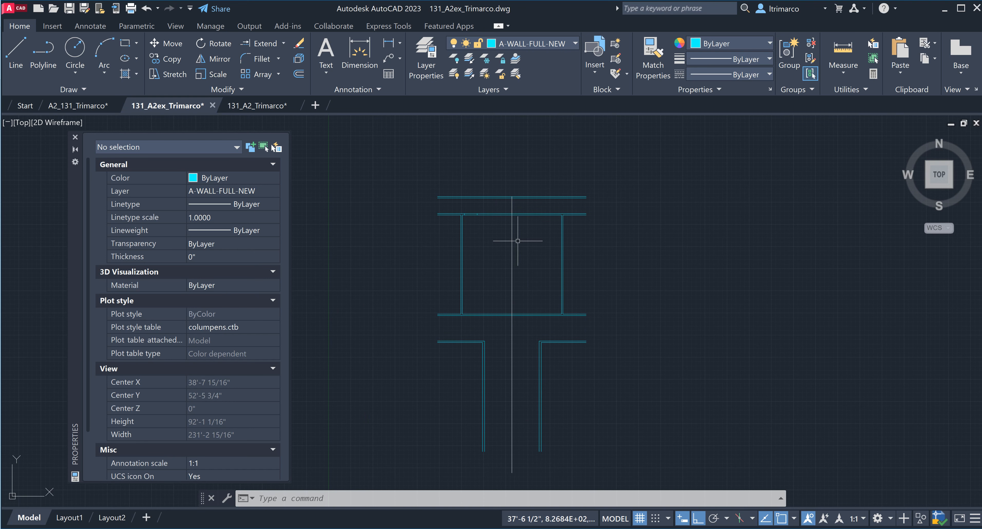
{"action": "scroll", "coordinate": [482, 225], "scroll_direction": "up", "scroll_amount": 2}
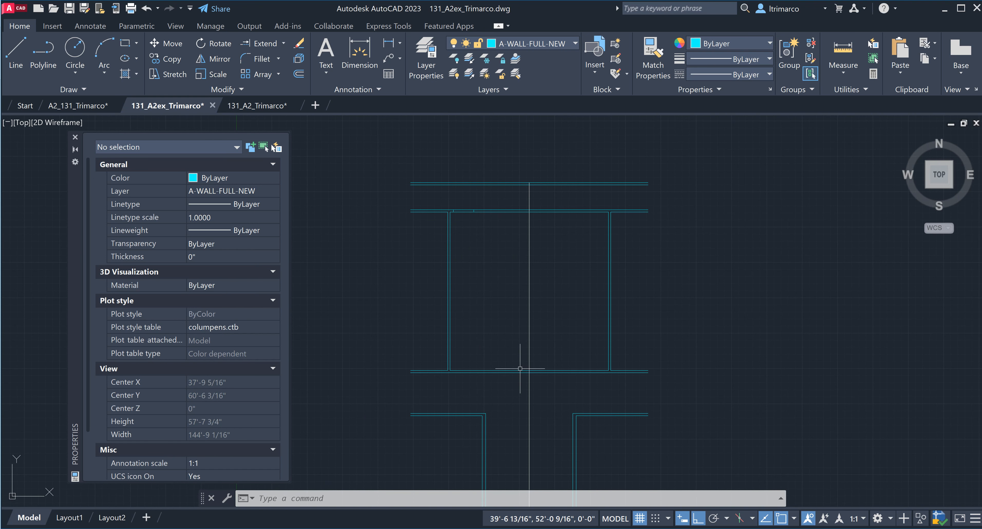
{"action": "scroll", "coordinate": [576, 192], "scroll_direction": "up", "scroll_amount": 4}
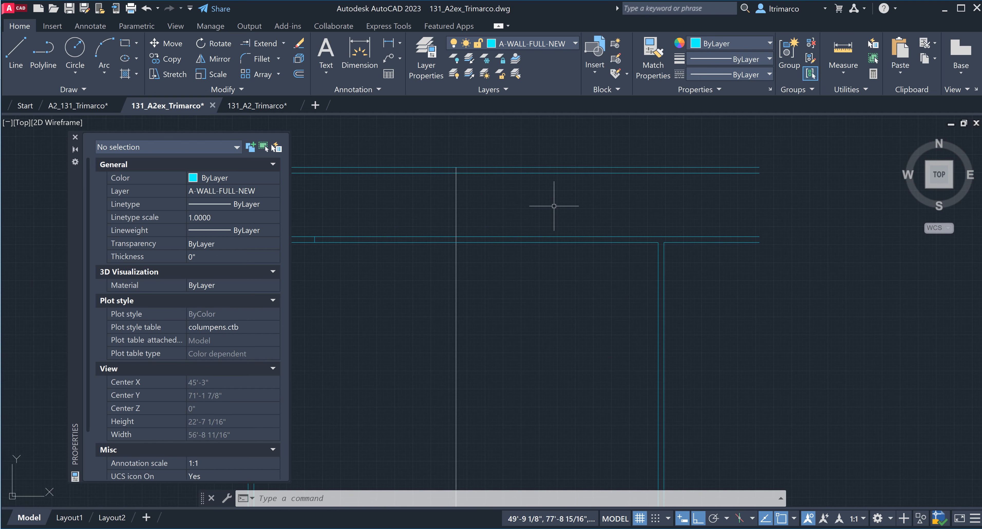
{"action": "middle_click_drag", "start_coordinate": [526, 300], "coordinate": [636, 298]}
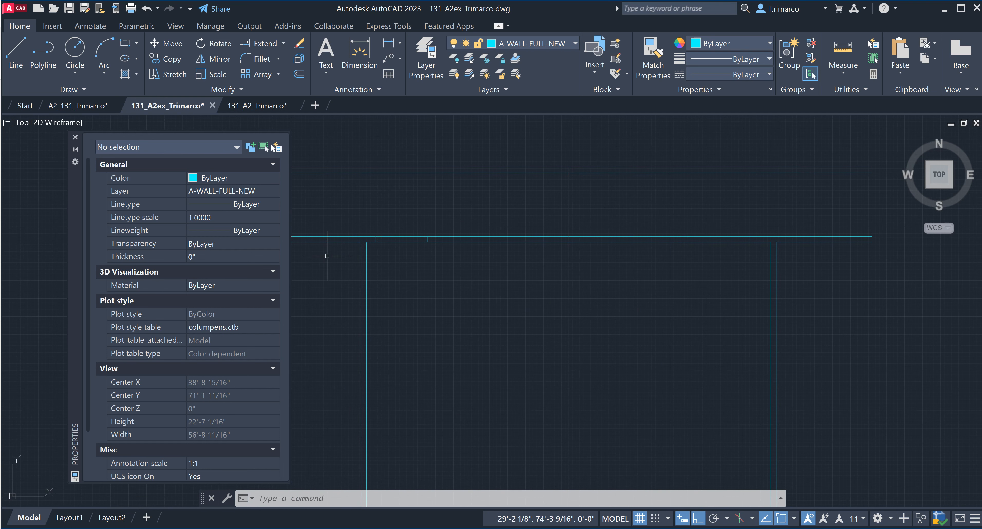
{"action": "left_click", "coordinate": [333, 272]}
{"action": "left_click", "coordinate": [458, 209]}
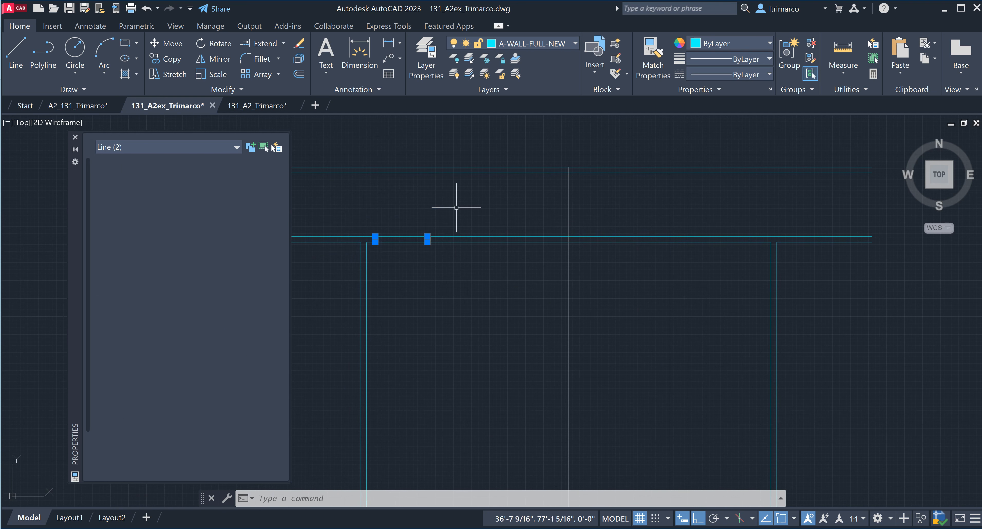
{"action": "scroll", "coordinate": [407, 262], "scroll_direction": "up", "scroll_amount": 4}
{"action": "mouse_move", "coordinate": [422, 263]}
{"action": "middle_mouse_down"}
{"action": "mouse_move", "coordinate": [508, 277]}
{"action": "mouse_move", "coordinate": [463, 282]}
{"action": "middle_mouse_up"}
{"action": "scroll", "coordinate": [443, 241], "scroll_direction": "down", "scroll_amount": 4}
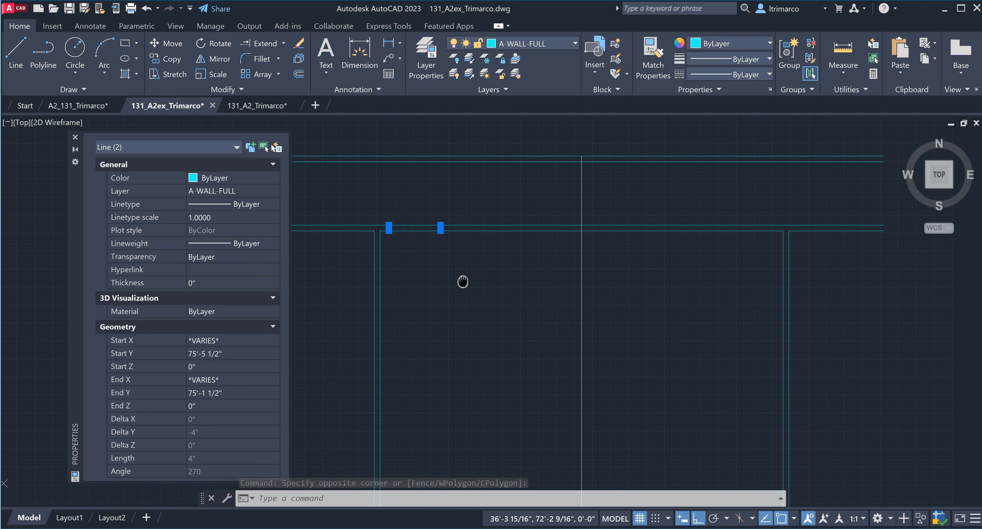
{"action": "left_click", "coordinate": [218, 60]}
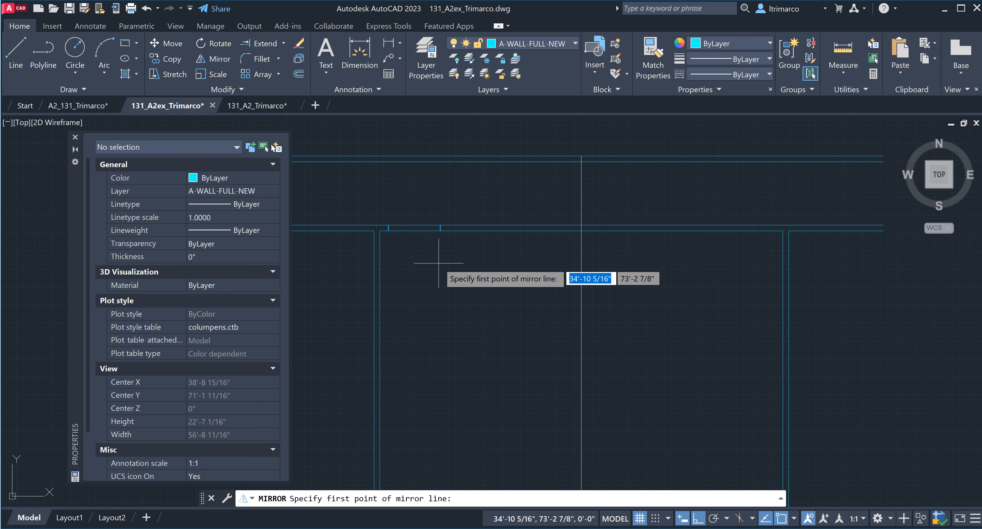
{"action": "scroll", "coordinate": [447, 281], "scroll_direction": "down", "scroll_amount": 2}
{"action": "scroll", "coordinate": [536, 225], "scroll_direction": "up", "scroll_amount": 4}
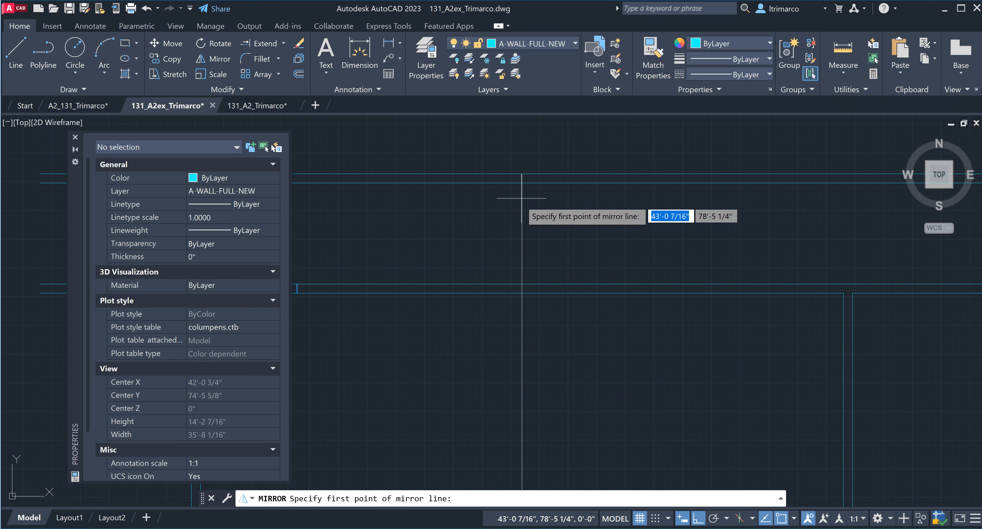
{"action": "left_click", "coordinate": [521, 174]}
{"action": "scroll", "coordinate": [539, 252], "scroll_direction": "down", "scroll_amount": 5}
{"action": "middle_click_drag", "start_coordinate": [535, 378], "coordinate": [516, 221]}
{"action": "middle_click_drag", "start_coordinate": [522, 368], "coordinate": [512, 307]}
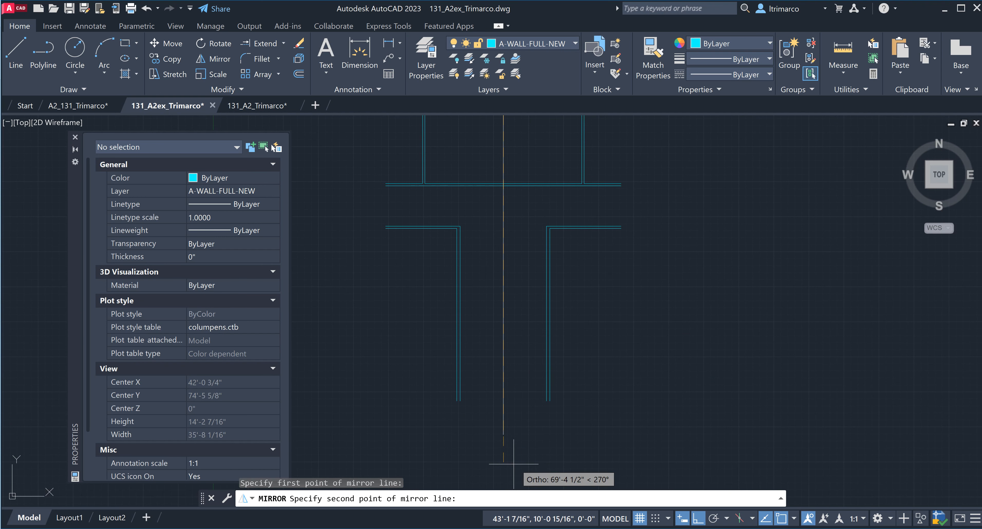
{"action": "left_click", "coordinate": [503, 434]}
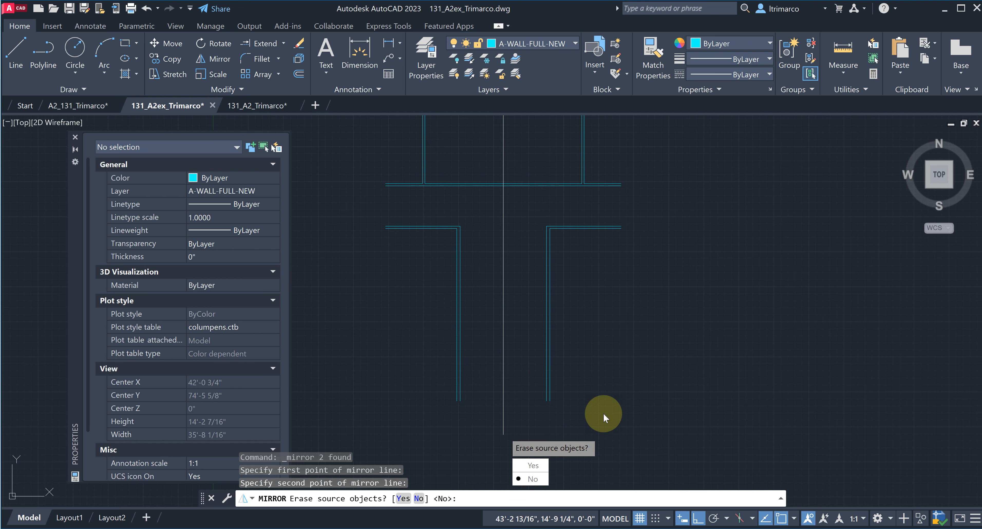
{"action": "key", "text": "Return"}
{"action": "scroll", "coordinate": [506, 448], "scroll_direction": "down", "scroll_amount": 2}
{"action": "scroll", "coordinate": [498, 153], "scroll_direction": "up", "scroll_amount": 2}
{"action": "scroll", "coordinate": [496, 168], "scroll_direction": "up", "scroll_amount": 2}
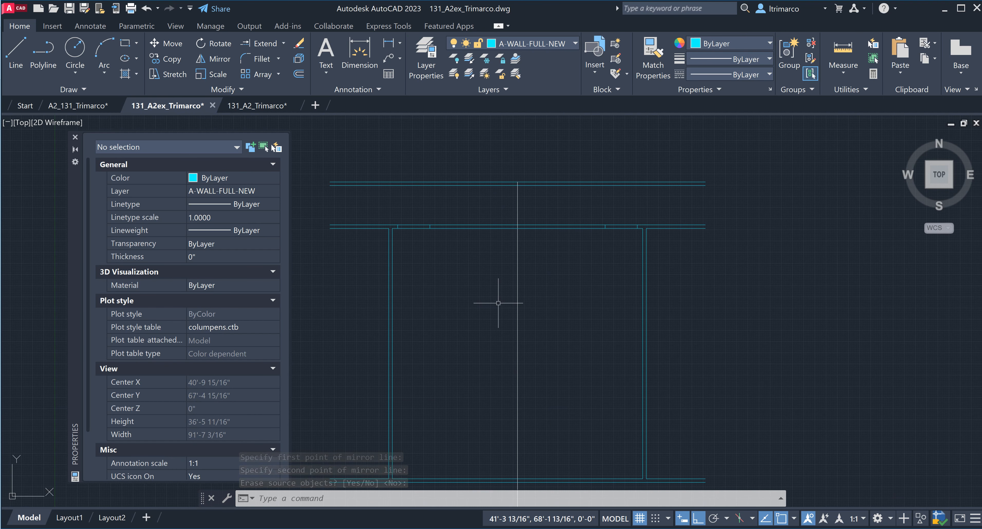
Undo the view changes and the mirroring of the door jamb lines.
{"action": "key", "text": "ctrl+z"}
{"action": "middle_click_drag", "start_coordinate": [525, 213], "coordinate": [523, 366]}
{"action": "scroll", "coordinate": [455, 165], "scroll_direction": "up", "scroll_amount": 2}
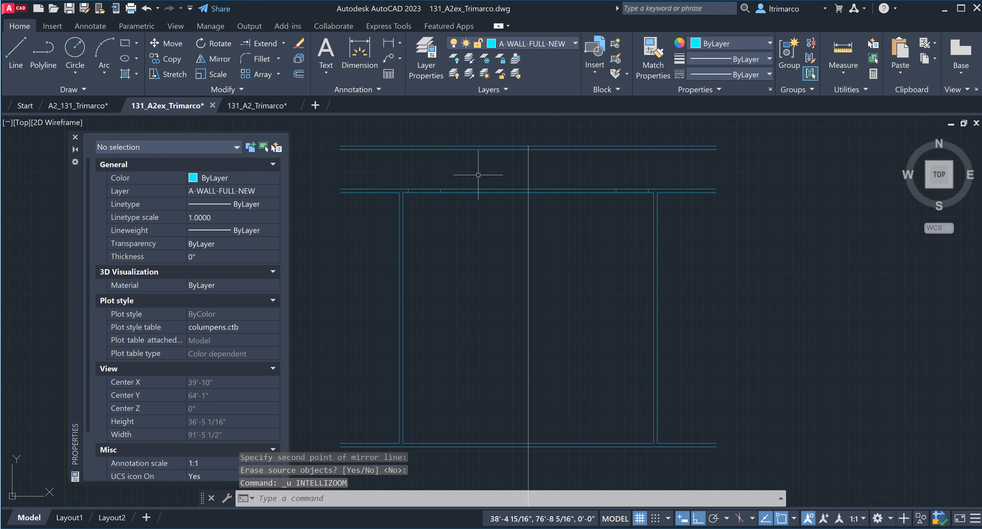
{"action": "key", "text": "ctrl+z"}
{"action": "key", "text": "ctrl+z"}
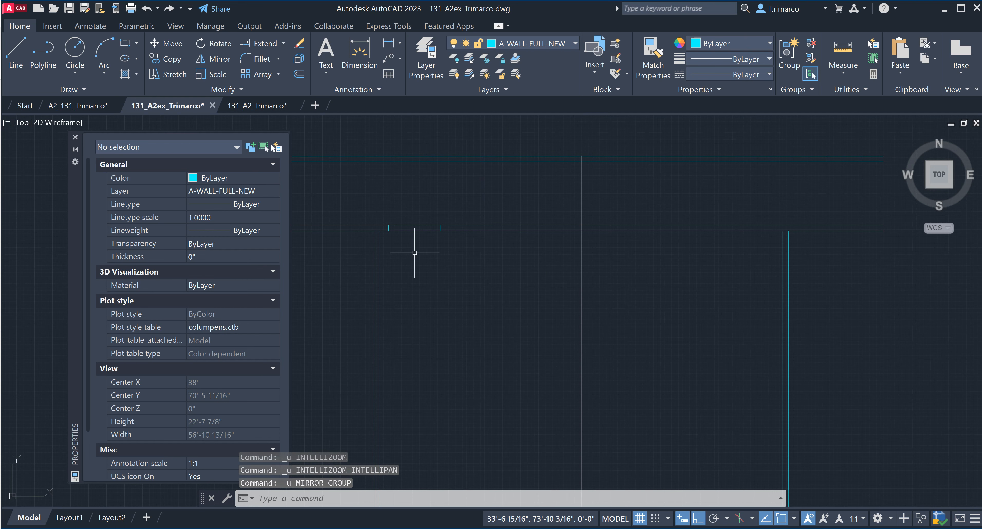
Mirror both left door jamb lines about the centreline, from its upper endpoint down to the room's upper wall, keeping the originals.
{"action": "left_click", "coordinate": [355, 250]}
{"action": "left_click", "coordinate": [504, 185]}
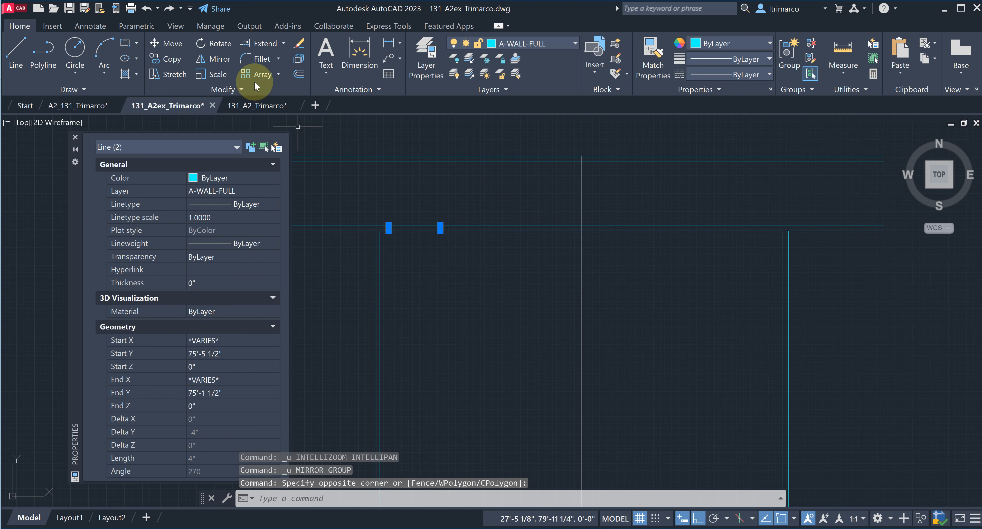
{"action": "left_click", "coordinate": [220, 59]}
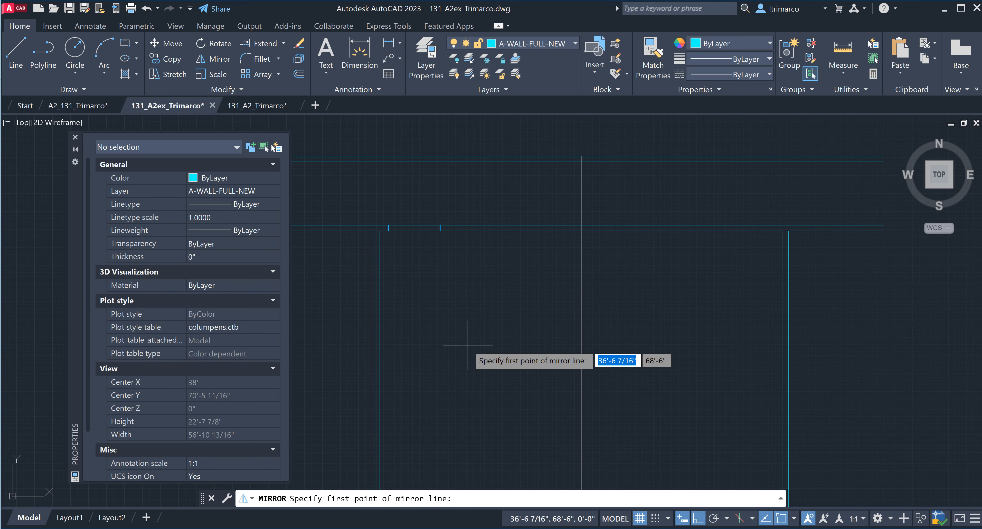
{"action": "left_click", "coordinate": [581, 155]}
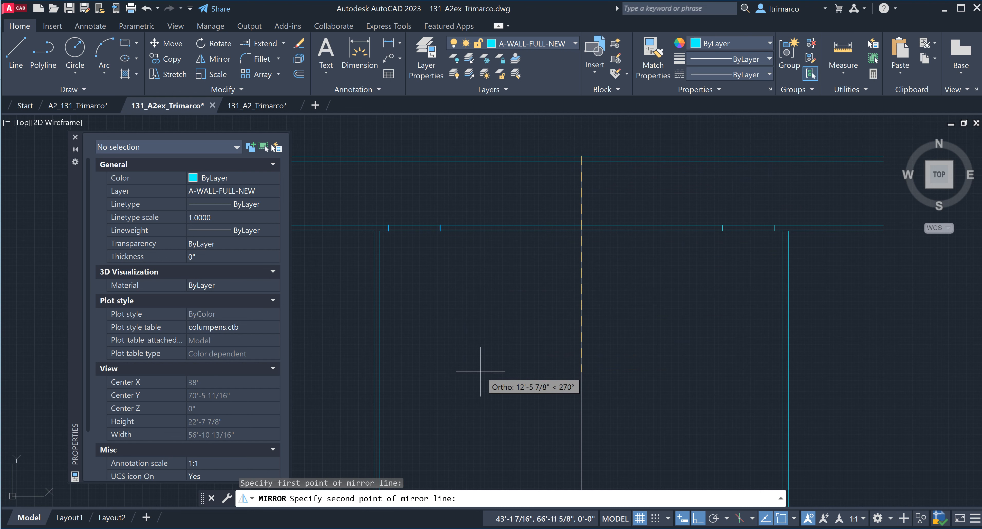
{"action": "left_click", "coordinate": [581, 230]}
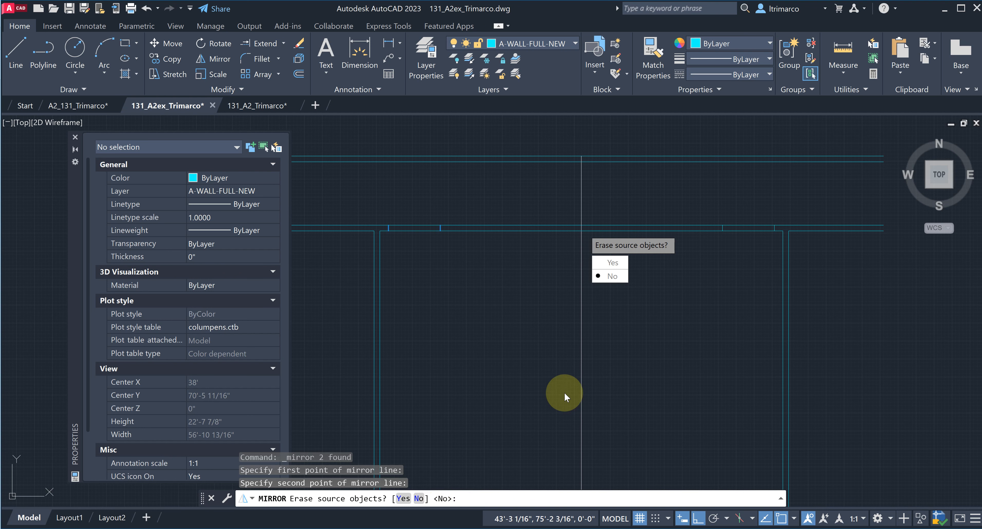
{"action": "key", "text": "Return"}
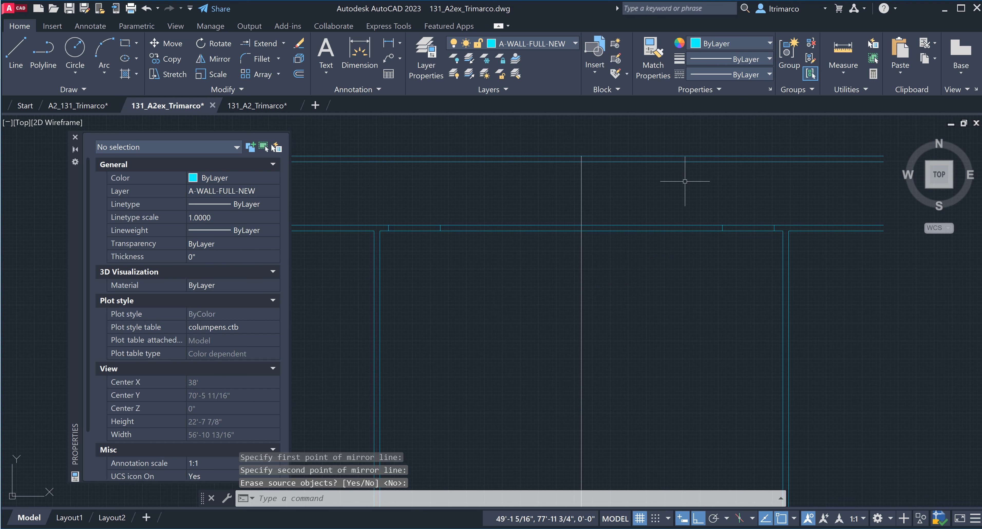
Trim the upper wall's inner and outer lines between the jambs of the left and right door openings.
{"action": "type", "text": "TRIM"}
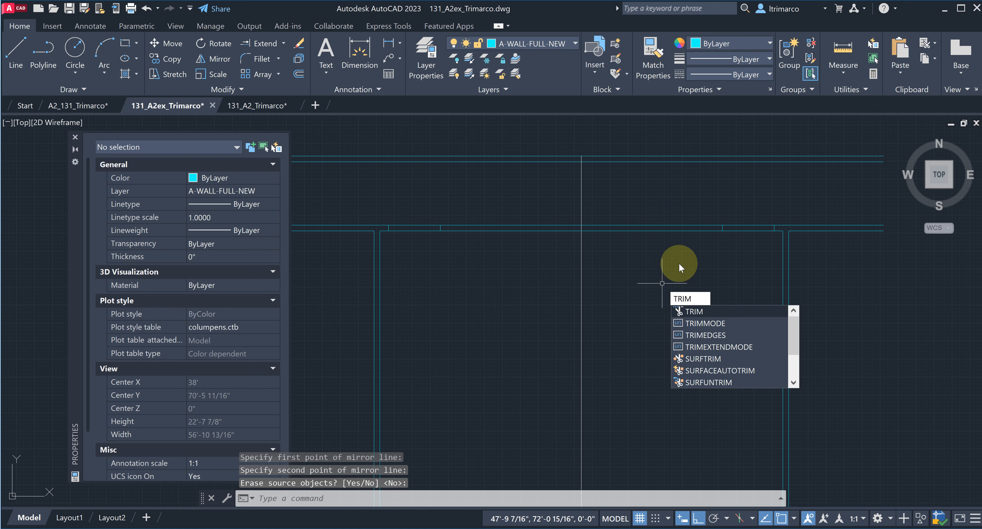
{"action": "key", "text": "Return"}
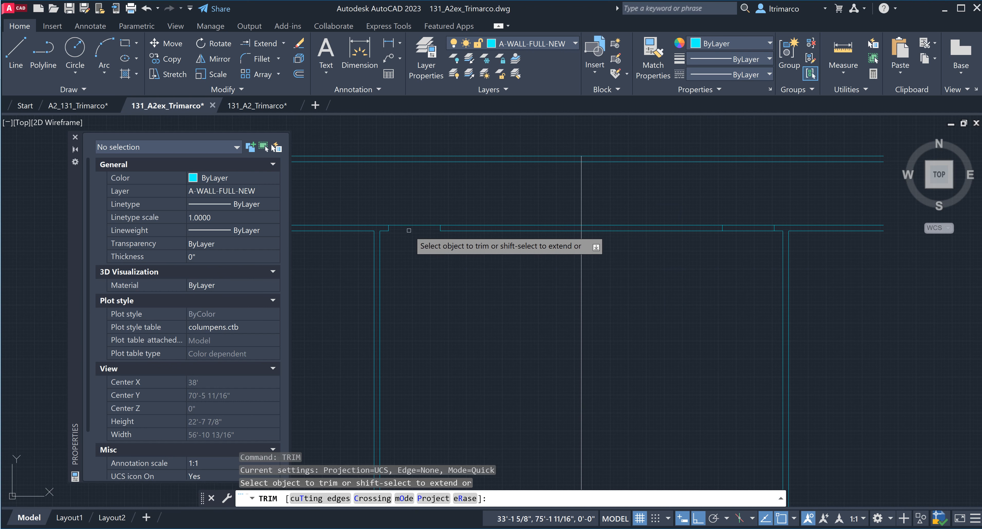
{"action": "left_click", "coordinate": [408, 227]}
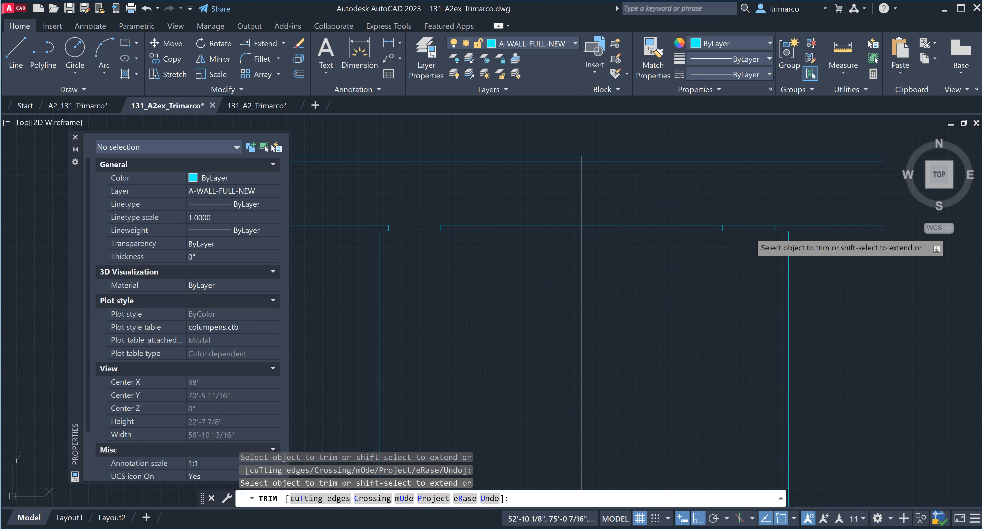
{"action": "key", "text": "Escape"}
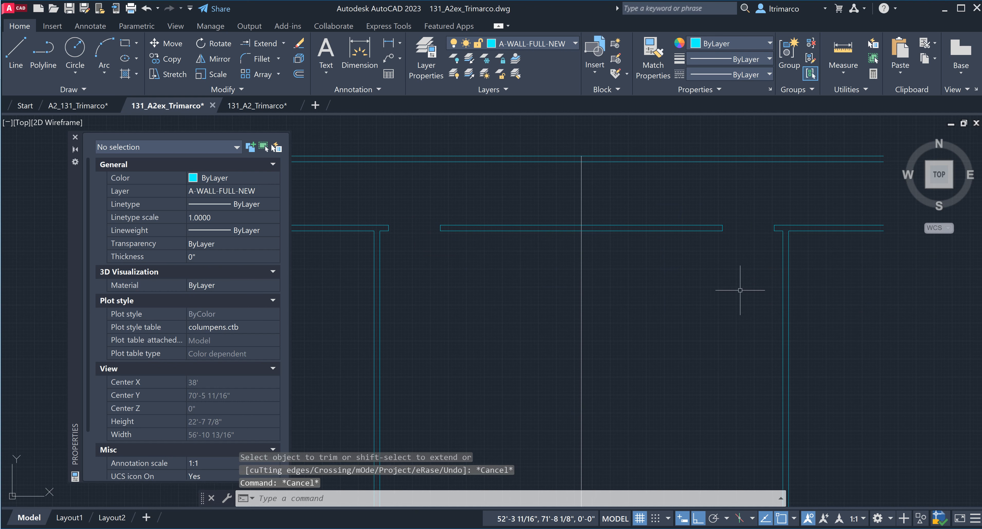
Save the drawing with both door openings in the room's upper wall.
{"action": "scroll", "coordinate": [739, 290], "scroll_direction": "down", "scroll_amount": 2}
{"action": "middle_click_drag", "start_coordinate": [723, 355], "coordinate": [618, 312]}
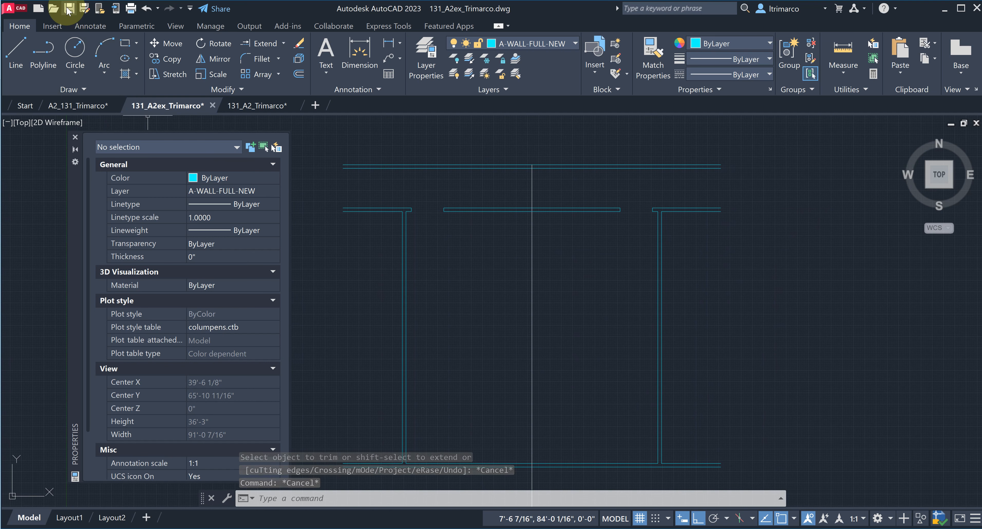
{"action": "key", "text": "ctrl+s"}
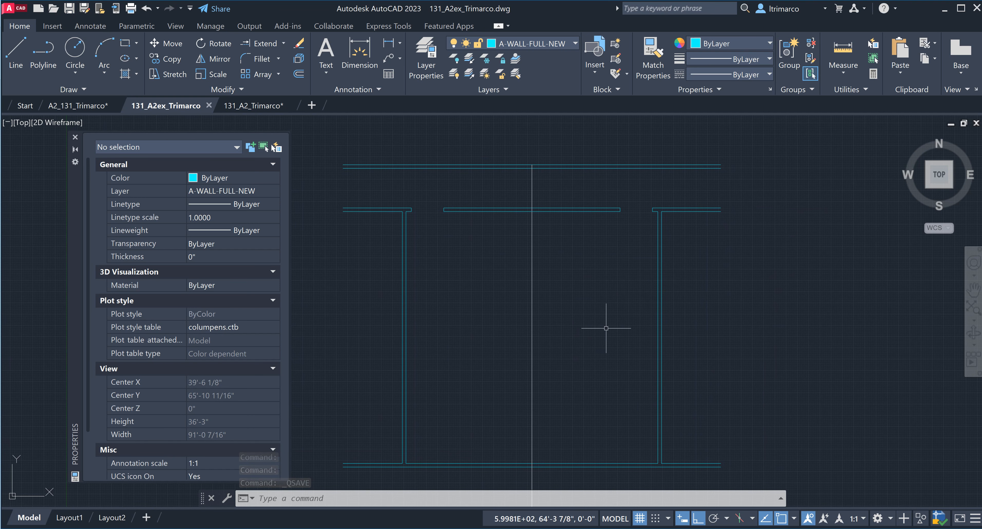
Switch to the floor plan PDF to check the opening width in the room's lower wall, and return to the AutoCAD drawing.
{"action": "middle_click_drag", "start_coordinate": [606, 357], "coordinate": [614, 228]}
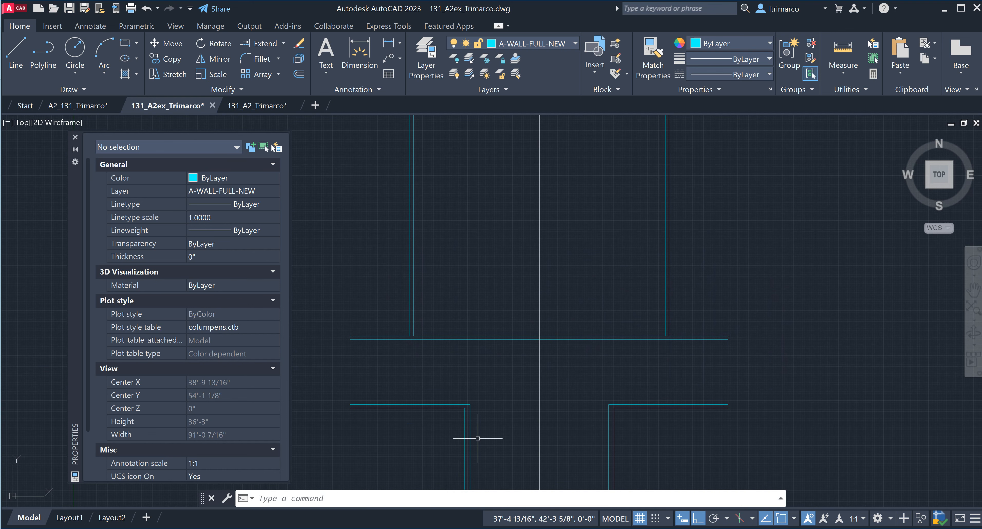
{"action": "left_click", "coordinate": [456, 528]}
{"action": "left_click", "coordinate": [429, 499]}
{"action": "scroll", "coordinate": [511, 350], "scroll_direction": "down", "scroll_amount": 3}
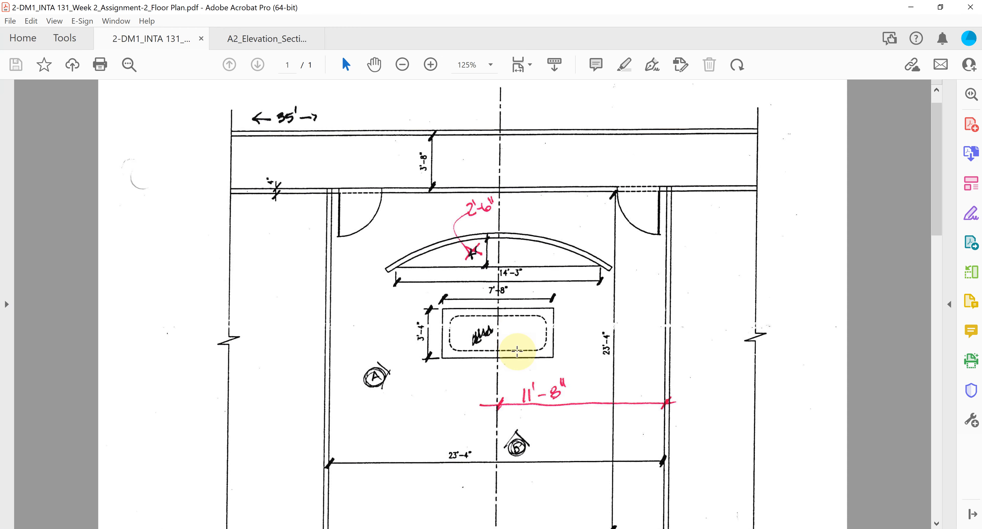
{"action": "scroll", "coordinate": [532, 367], "scroll_direction": "down", "scroll_amount": 4}
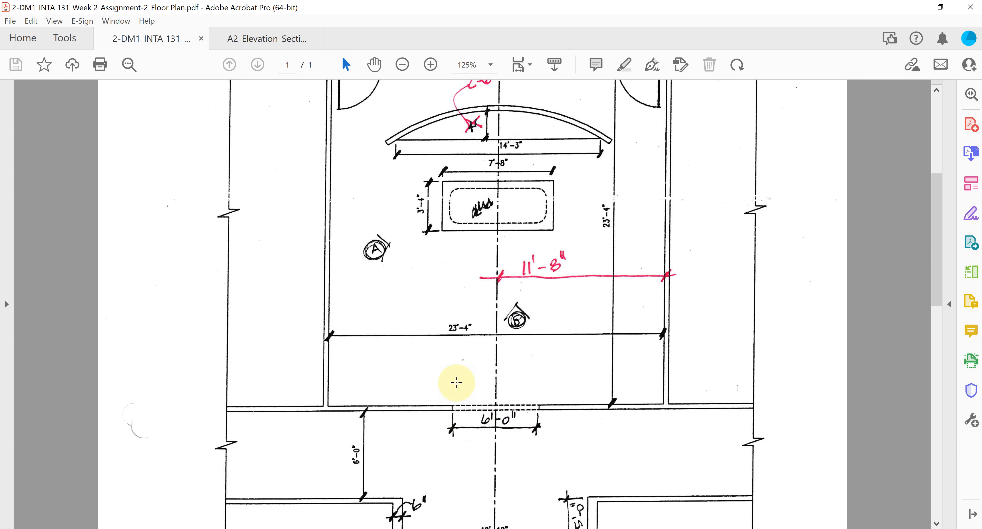
{"action": "left_click", "coordinate": [423, 528]}
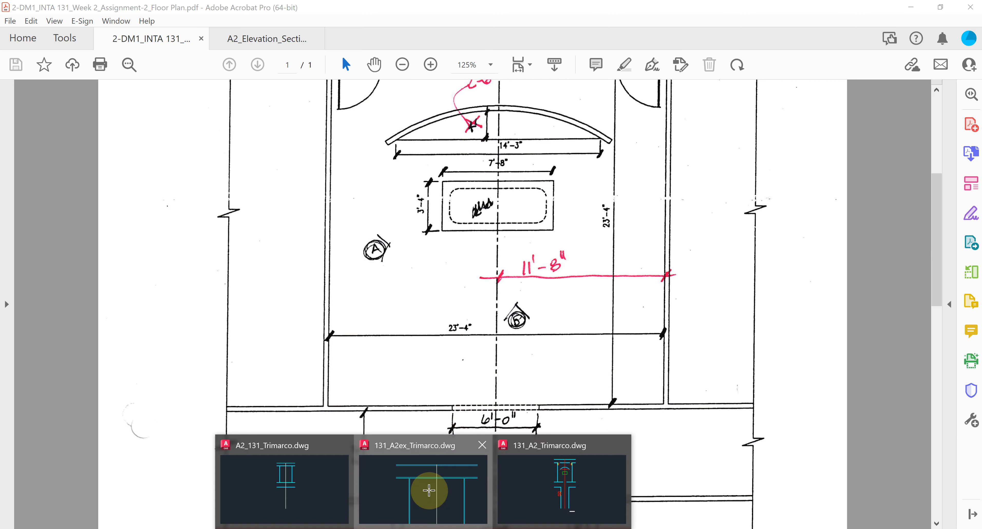
{"action": "left_click", "coordinate": [429, 490]}
Offset the vertical centreline 3' to both sides to set the edges of the lower wall's opening.
{"action": "left_click", "coordinate": [563, 311]}
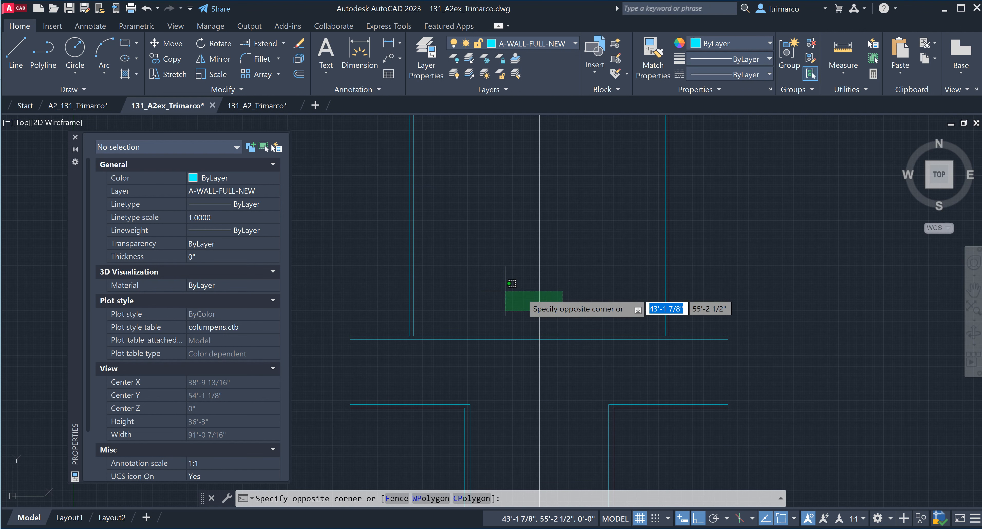
{"action": "left_click", "coordinate": [506, 291]}
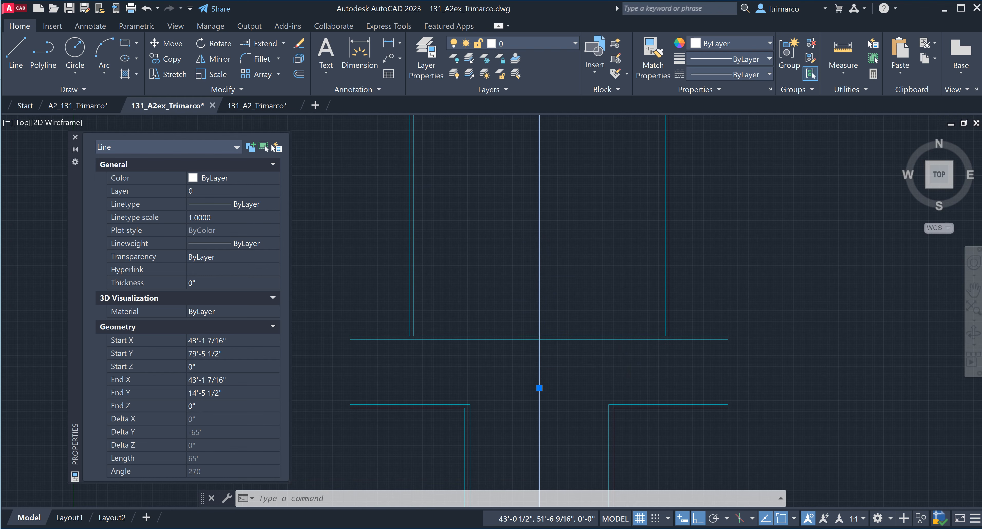
{"action": "scroll", "coordinate": [544, 328], "scroll_direction": "up", "scroll_amount": 5}
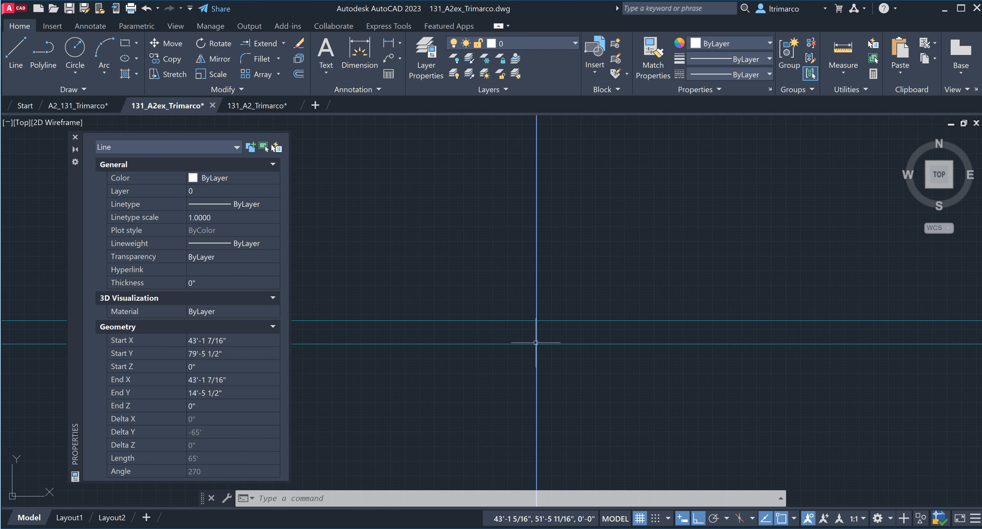
{"action": "scroll", "coordinate": [612, 344], "scroll_direction": "down", "scroll_amount": 5}
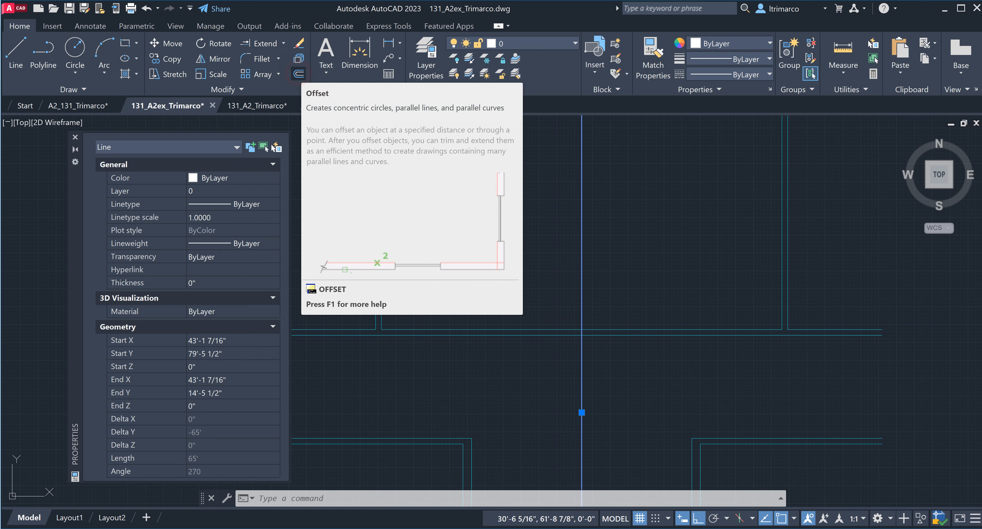
{"action": "left_click", "coordinate": [297, 72]}
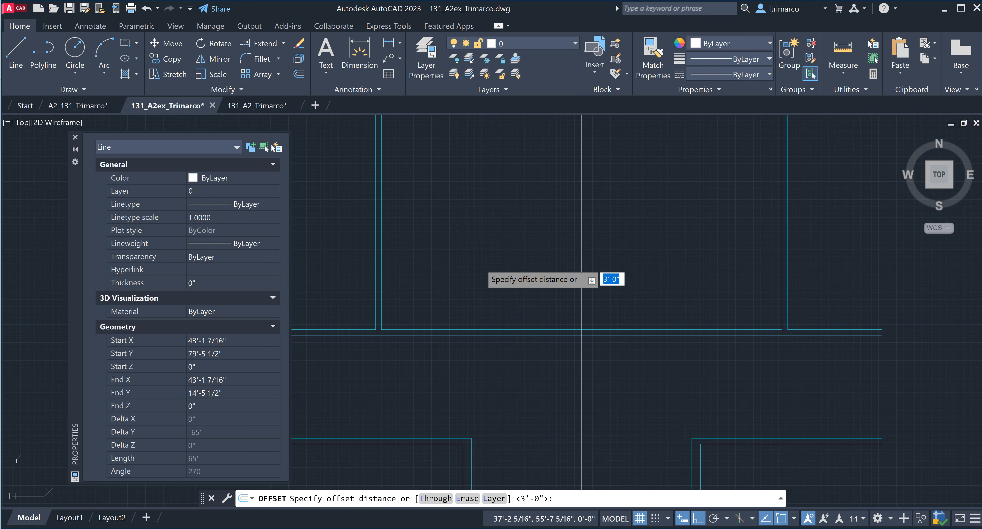
{"action": "key", "text": "Return"}
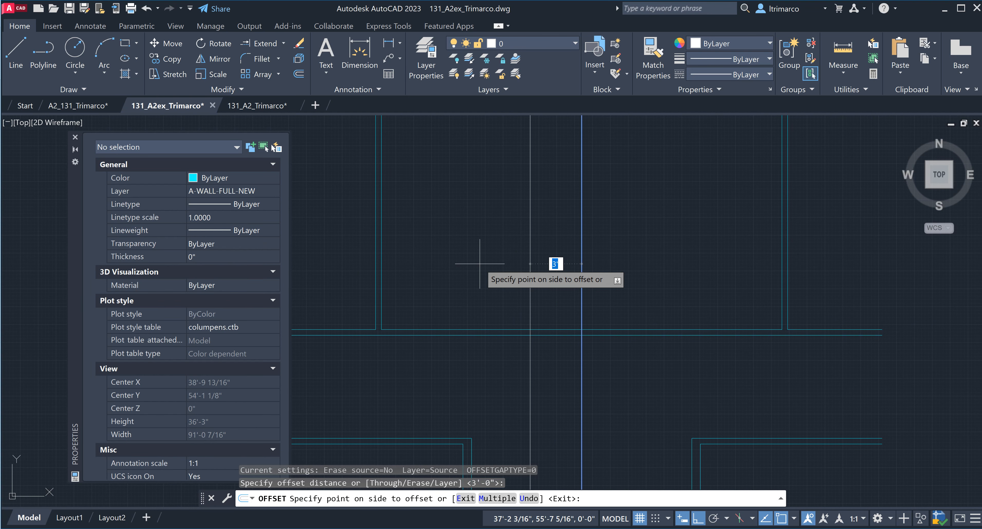
{"action": "left_click", "coordinate": [485, 294]}
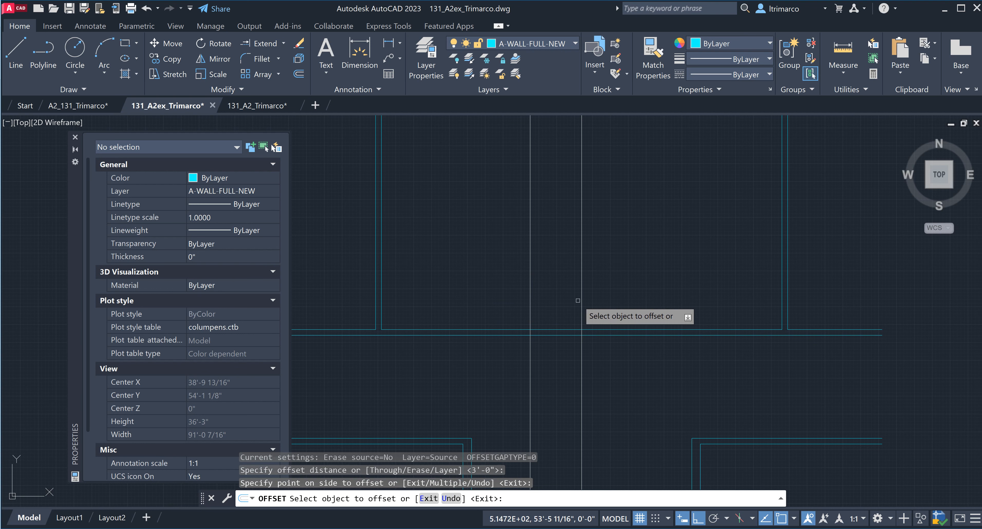
{"action": "left_click", "coordinate": [581, 293]}
{"action": "left_click", "coordinate": [639, 293]}
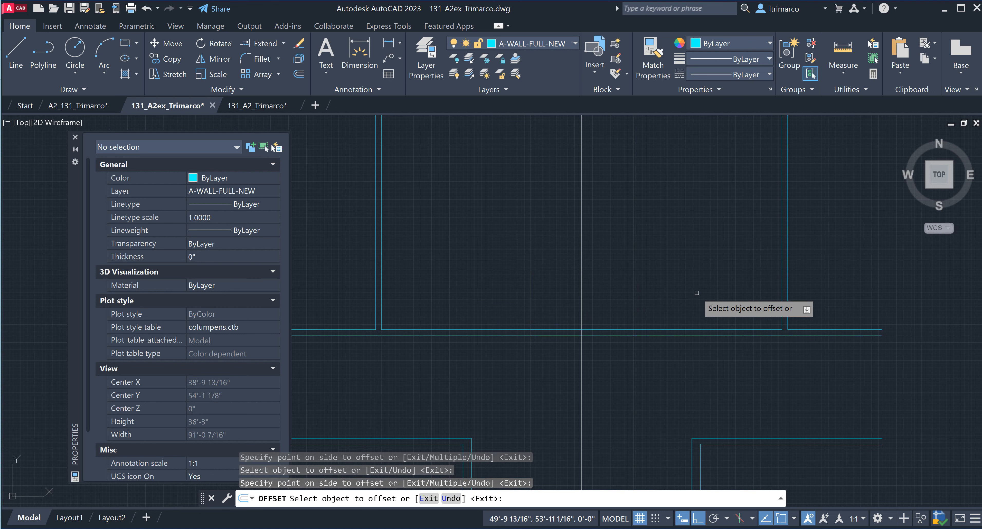
{"action": "key", "text": "Escape"}
Trim both offset lines above and below the room's lower wall, leaving only short jambs within the wall thickness.
{"action": "type", "text": "TR"}
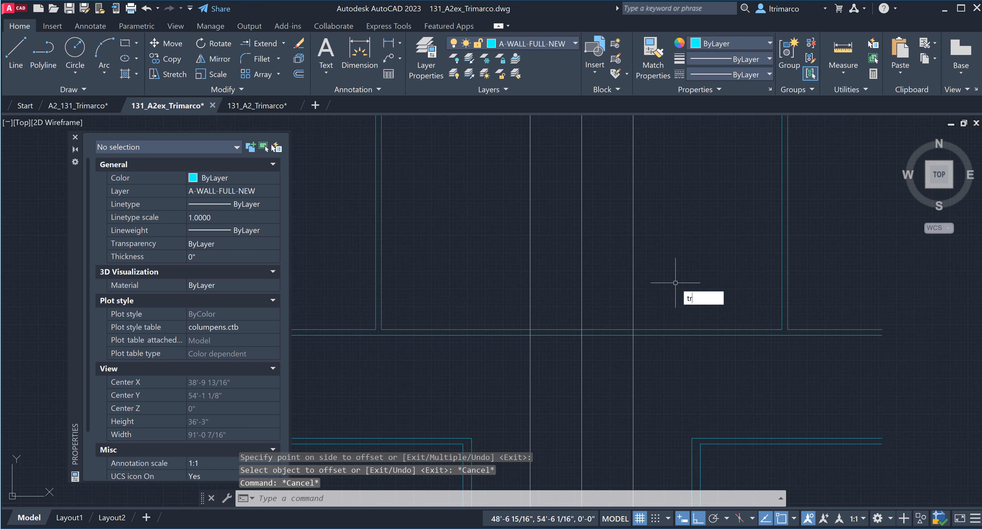
{"action": "key", "text": "Return"}
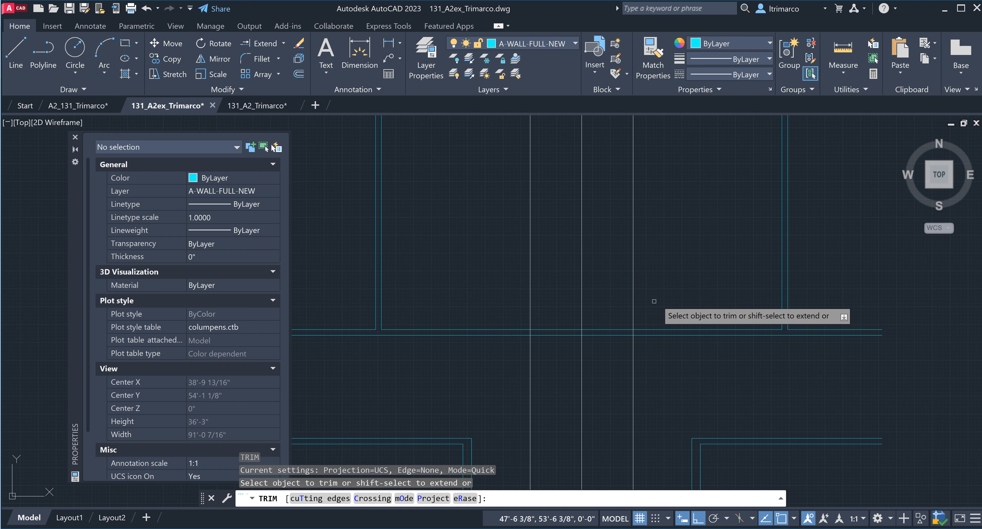
{"action": "left_click", "coordinate": [631, 302]}
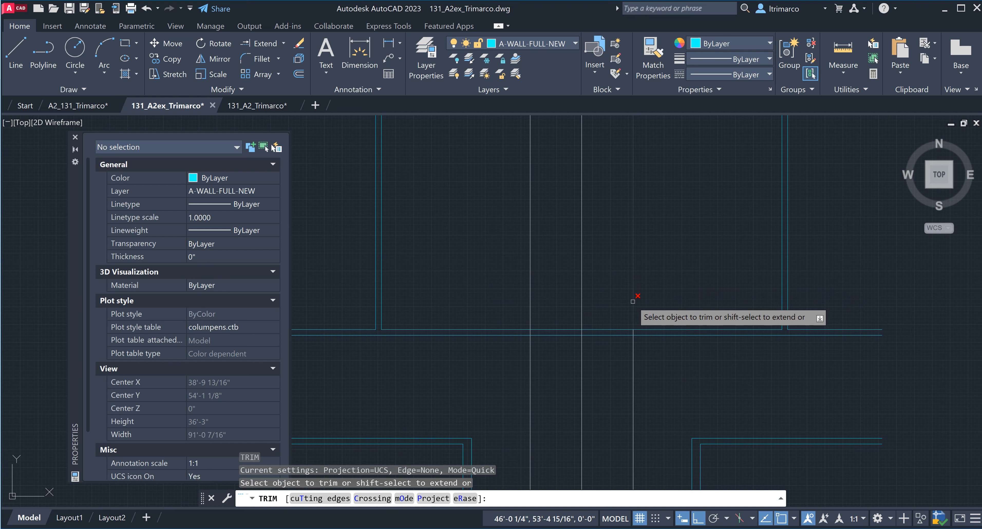
{"action": "left_click", "coordinate": [530, 300]}
{"action": "left_click", "coordinate": [530, 375]}
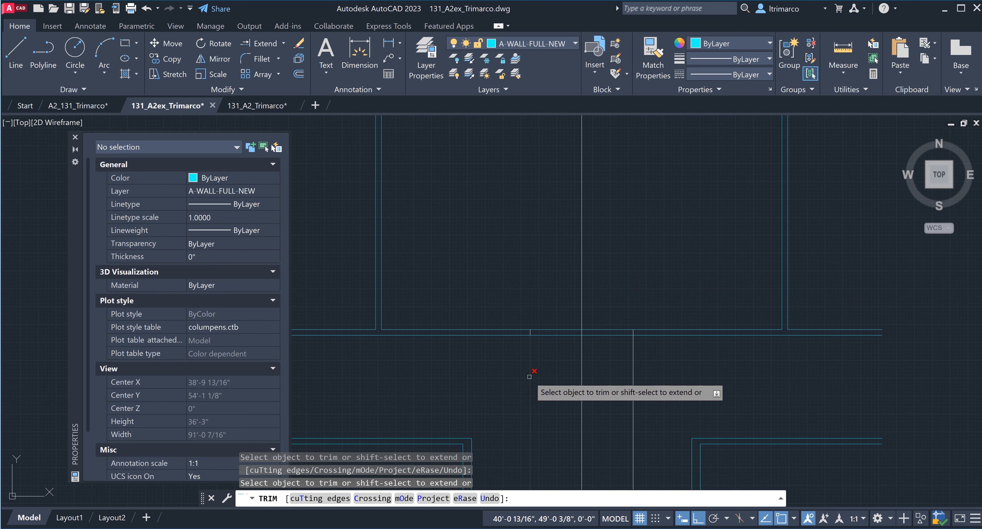
{"action": "left_click", "coordinate": [634, 366]}
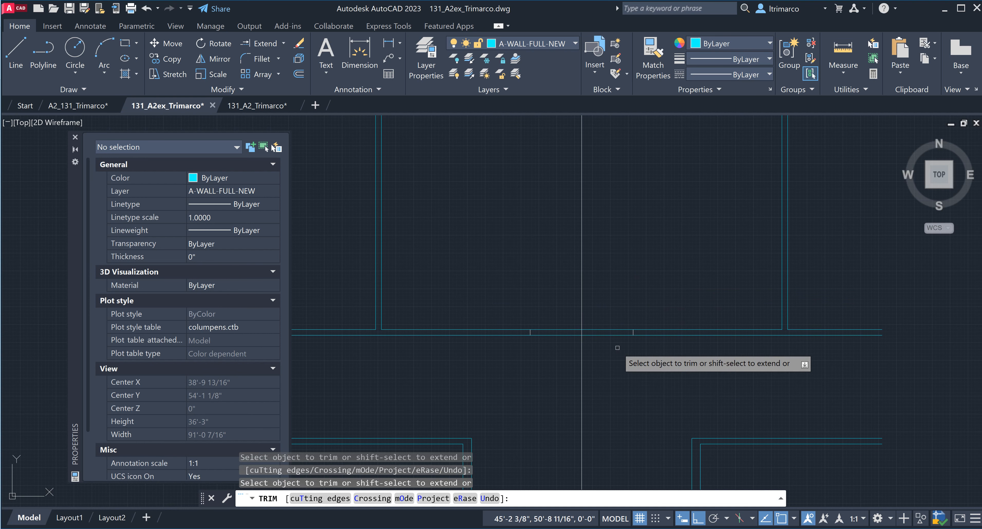
Trim both lines of the lower wall between the two jambs, on either side of the centreline.
{"action": "left_click", "coordinate": [613, 329]}
{"action": "left_click", "coordinate": [607, 341]}
{"action": "key", "text": "Return"}
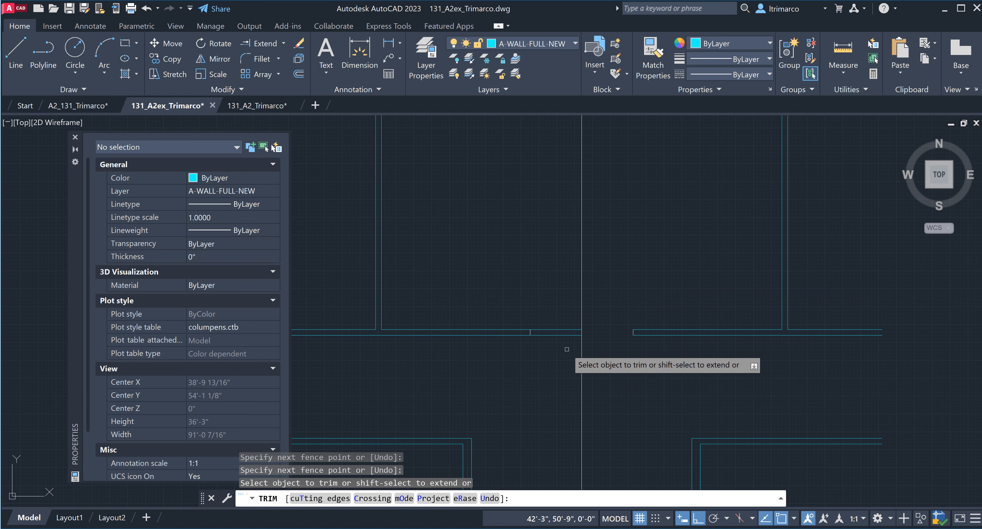
{"action": "left_click", "coordinate": [564, 361]}
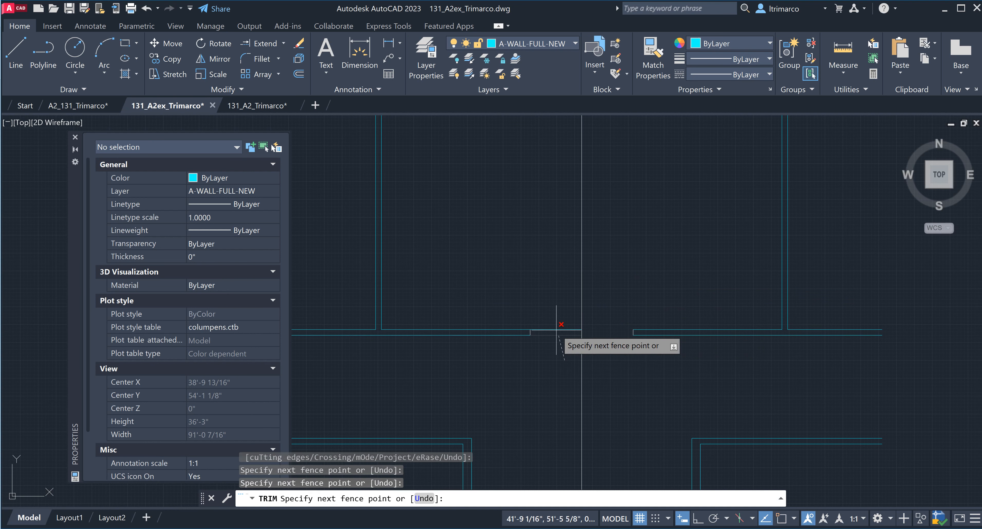
{"action": "left_click", "coordinate": [555, 316]}
{"action": "key", "text": "Return"}
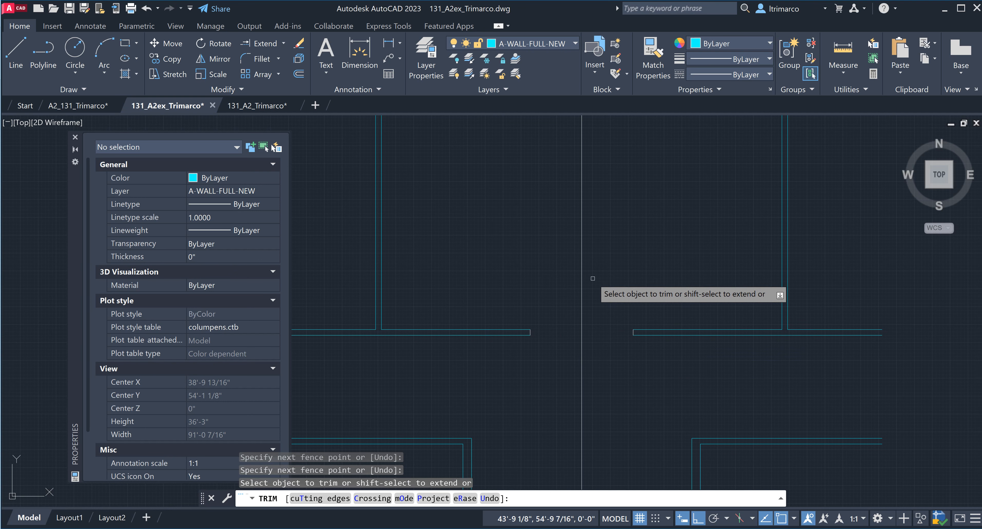
{"action": "key", "text": "Escape"}
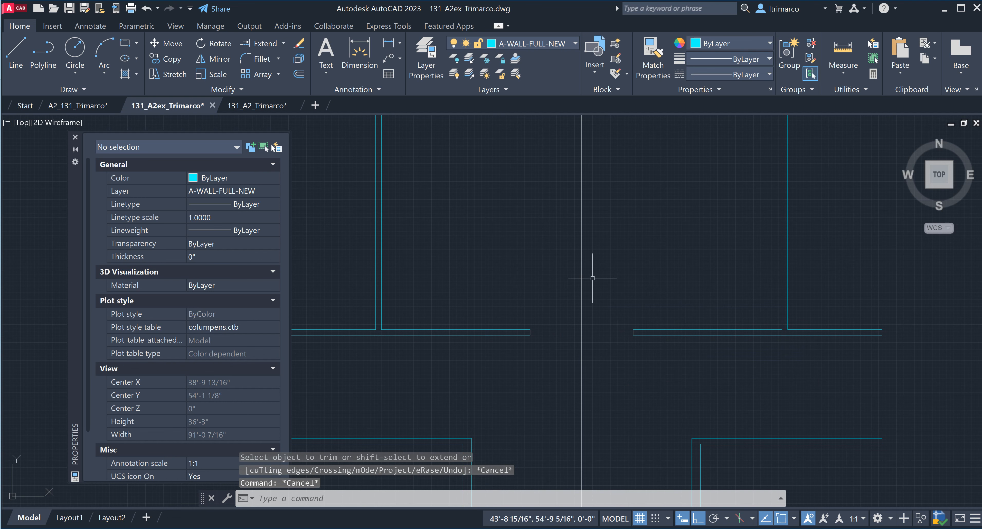
Undo the trimming of the lower wall's opening and its jamb lines, and clear the centreline selection.
{"action": "key", "text": "ctrl+z"}
{"action": "scroll", "coordinate": [598, 330], "scroll_direction": "down", "scroll_amount": 2}
{"action": "left_click", "coordinate": [594, 307]}
{"action": "left_click", "coordinate": [576, 295]}
{"action": "scroll", "coordinate": [580, 321], "scroll_direction": "down", "scroll_amount": 2}
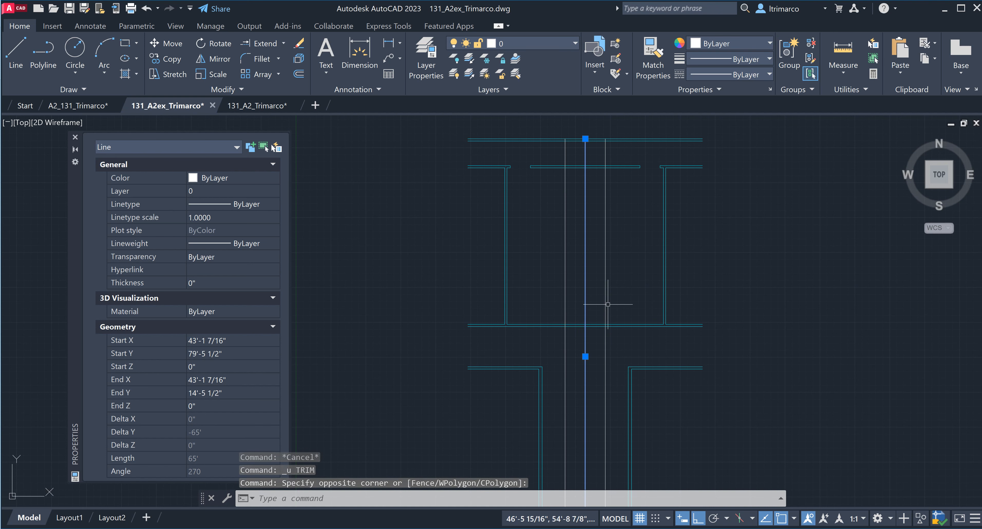
{"action": "scroll", "coordinate": [574, 339], "scroll_direction": "up", "scroll_amount": 3}
{"action": "scroll", "coordinate": [580, 366], "scroll_direction": "up", "scroll_amount": 3}
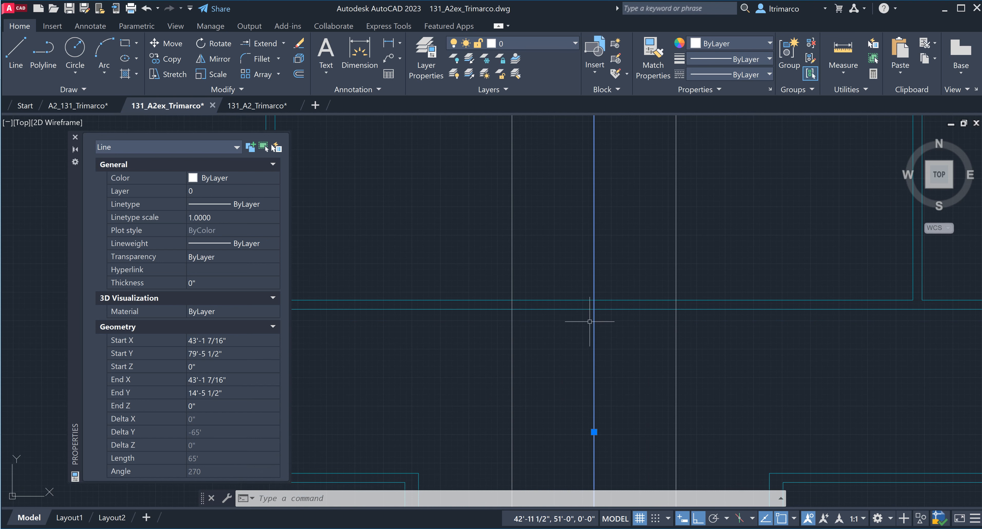
{"action": "left_click", "coordinate": [589, 321]}
{"action": "key", "text": "Escape"}
{"action": "key", "text": "Escape"}
Trim the right and left offset lines back to the lower wall's thickness so they form the opening's jambs.
{"action": "type", "text": "tr"}
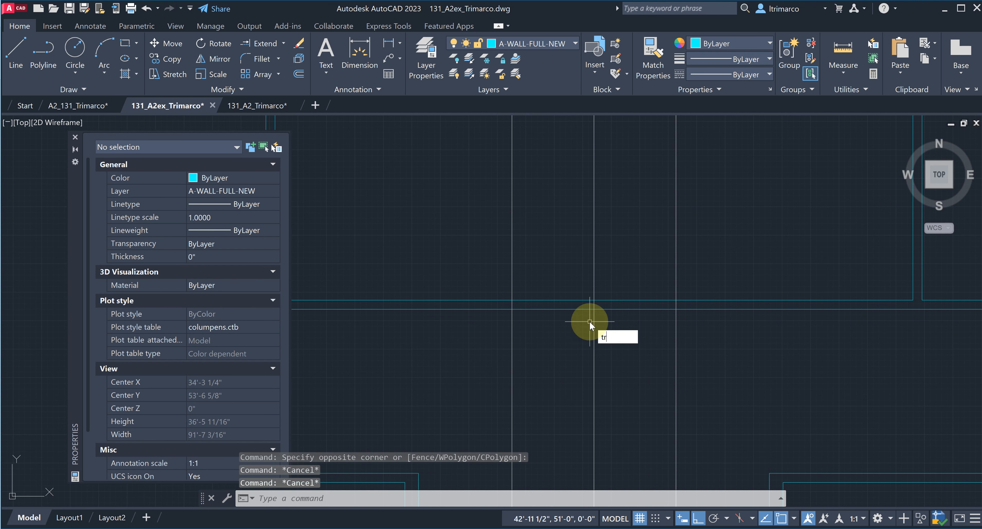
{"action": "key", "text": "Return"}
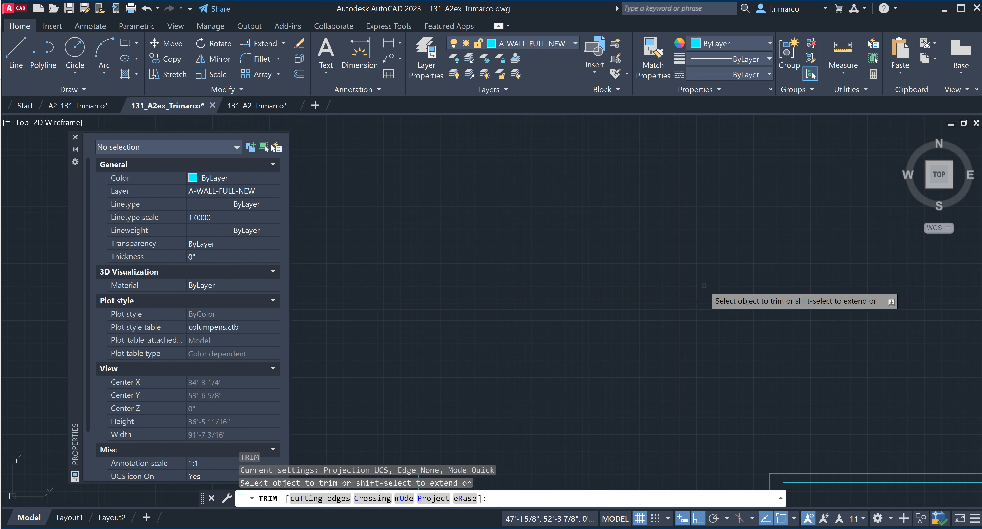
{"action": "left_click_drag", "start_coordinate": [703, 285], "coordinate": [662, 253]}
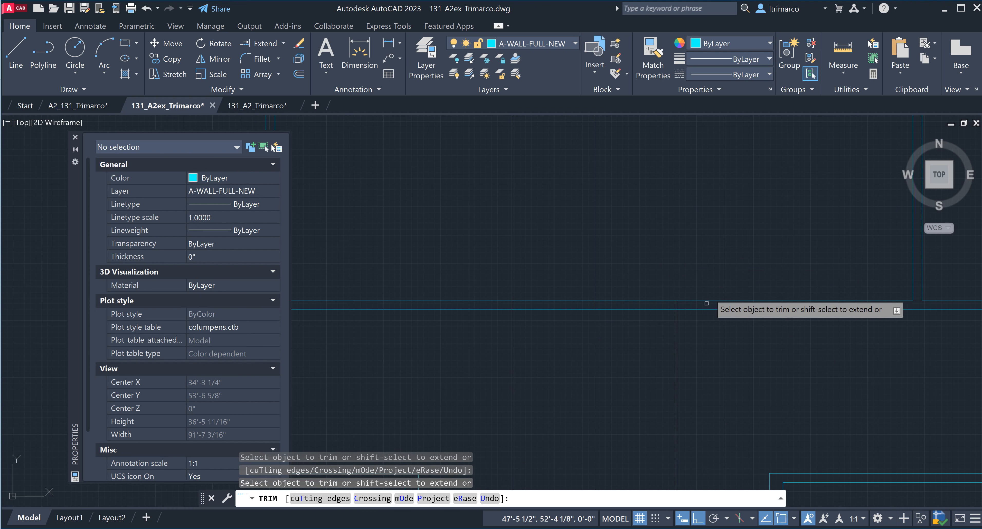
{"action": "left_click", "coordinate": [676, 366]}
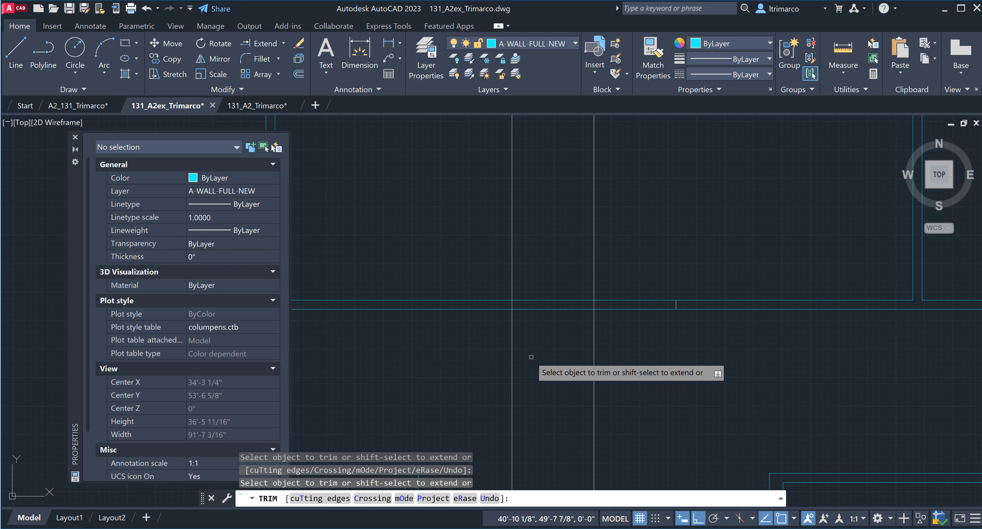
{"action": "left_click_drag", "start_coordinate": [534, 375], "coordinate": [491, 340]}
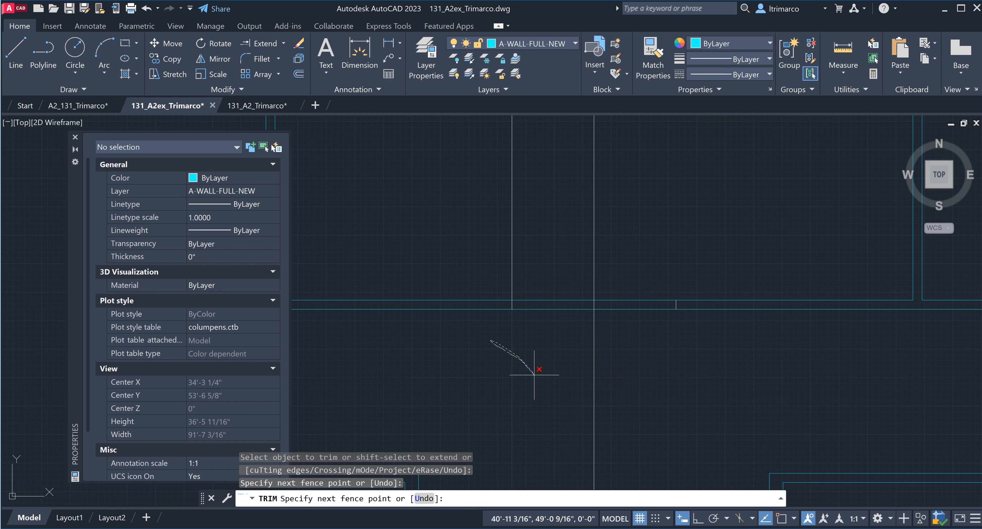
{"action": "mouse_move", "coordinate": [479, 348]}
{"action": "left_mouse_down"}
{"action": "mouse_move", "coordinate": [515, 397]}
{"action": "mouse_move", "coordinate": [541, 393]}
{"action": "left_mouse_up"}
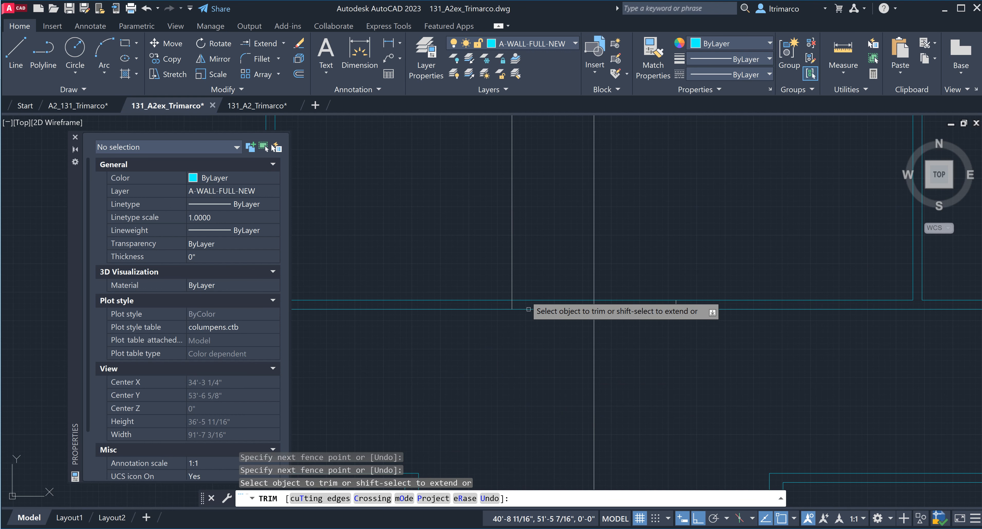
{"action": "left_click", "coordinate": [525, 281]}
{"action": "left_click", "coordinate": [483, 240]}
{"action": "left_click", "coordinate": [534, 274]}
{"action": "left_click", "coordinate": [469, 199]}
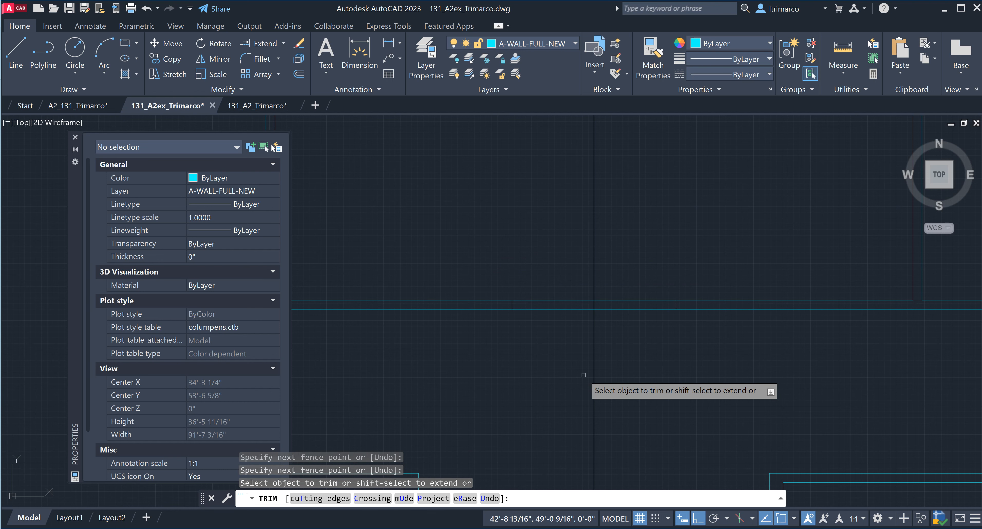
Trim the lower wall's two lines from the right jamb to the centreline and from the centreline to the left jamb.
{"action": "left_click", "coordinate": [656, 334]}
{"action": "key", "text": "Return"}
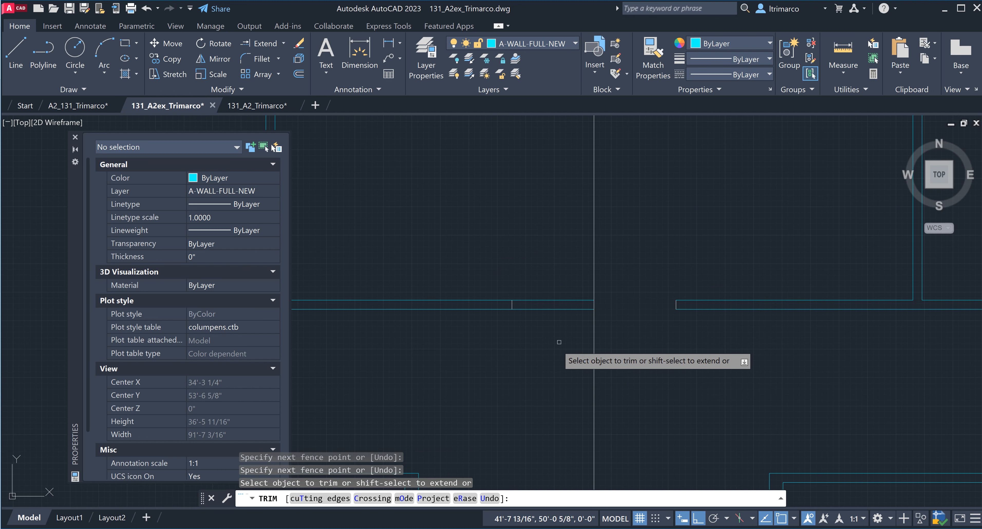
{"action": "left_click", "coordinate": [564, 336]}
{"action": "left_click", "coordinate": [544, 269]}
{"action": "key", "text": "Escape"}
{"action": "key", "text": "Escape"}
{"action": "key", "text": "Escape"}
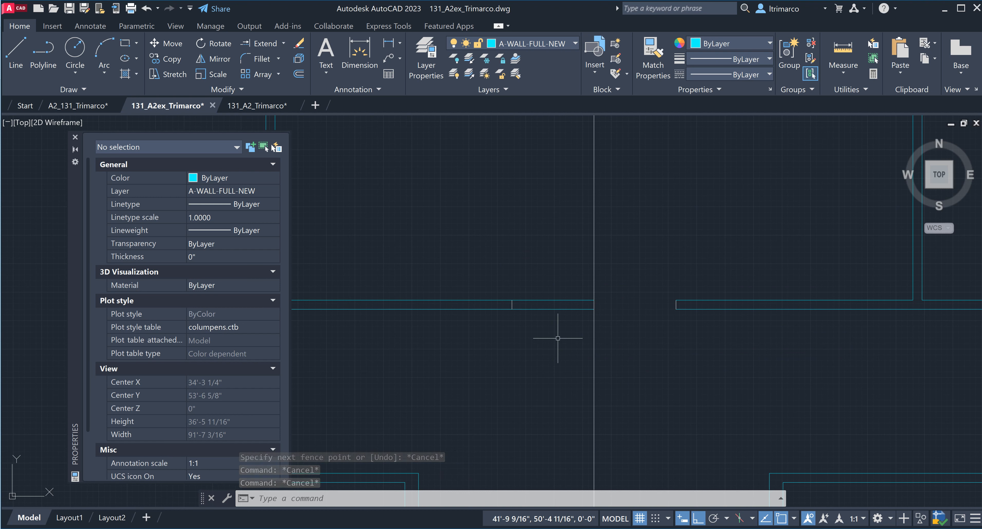
{"action": "type", "text": "tr"}
{"action": "key", "text": "Return"}
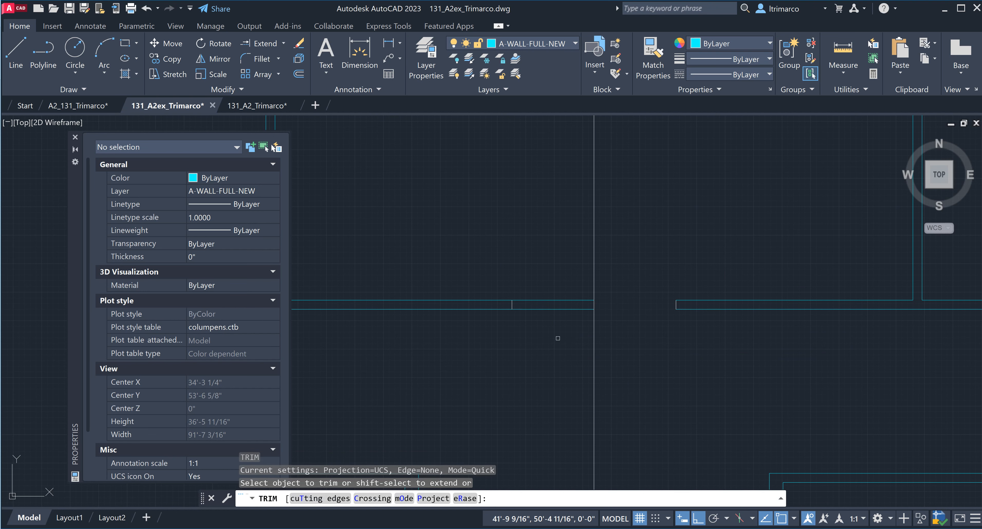
{"action": "left_click", "coordinate": [553, 289]}
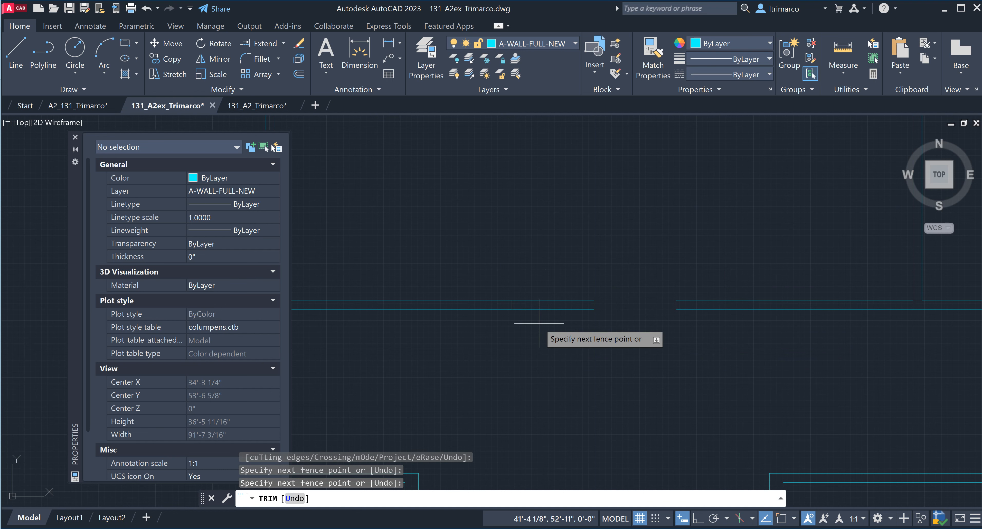
{"action": "left_click", "coordinate": [539, 344]}
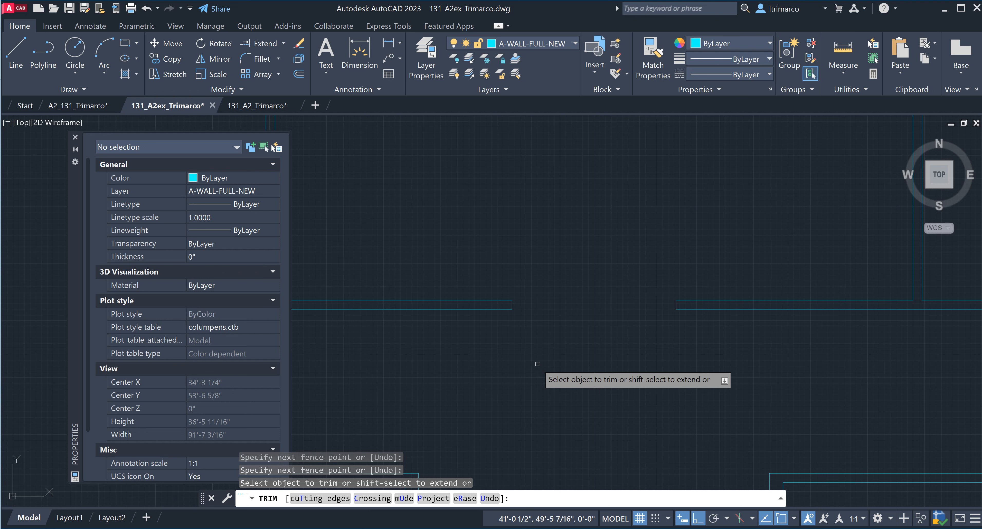
End the trimming and move both jamb lines of the lower wall's opening to layer A-WALL-FULL-NEW.
{"action": "key", "text": "Escape"}
{"action": "key", "text": "Escape"}
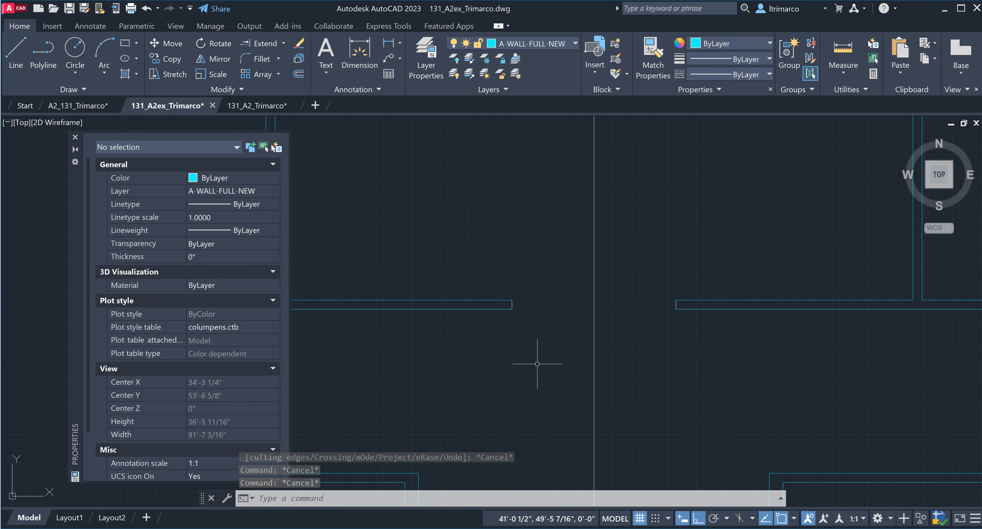
{"action": "scroll", "coordinate": [511, 306], "scroll_direction": "up", "scroll_amount": 4}
{"action": "left_click", "coordinate": [515, 306]}
{"action": "scroll", "coordinate": [559, 349], "scroll_direction": "down", "scroll_amount": 4}
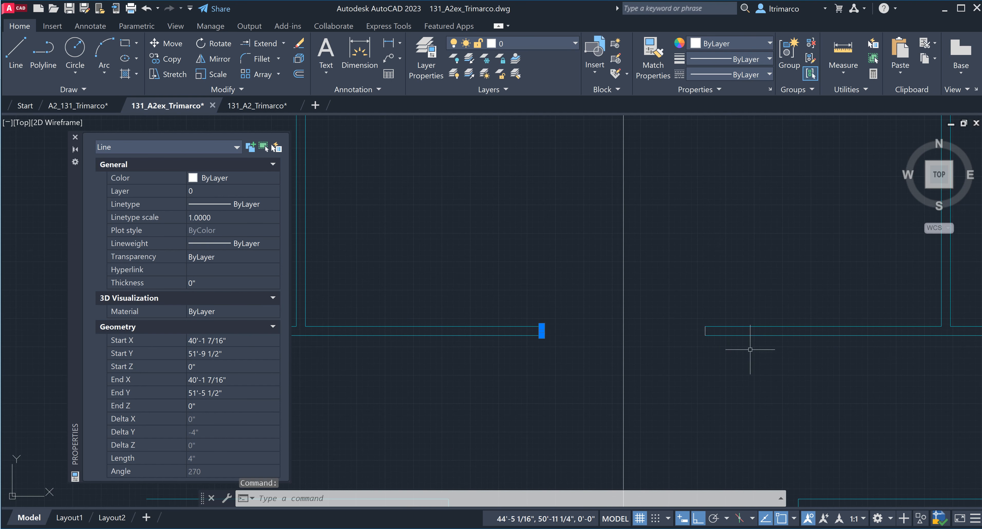
{"action": "left_click", "coordinate": [704, 331]}
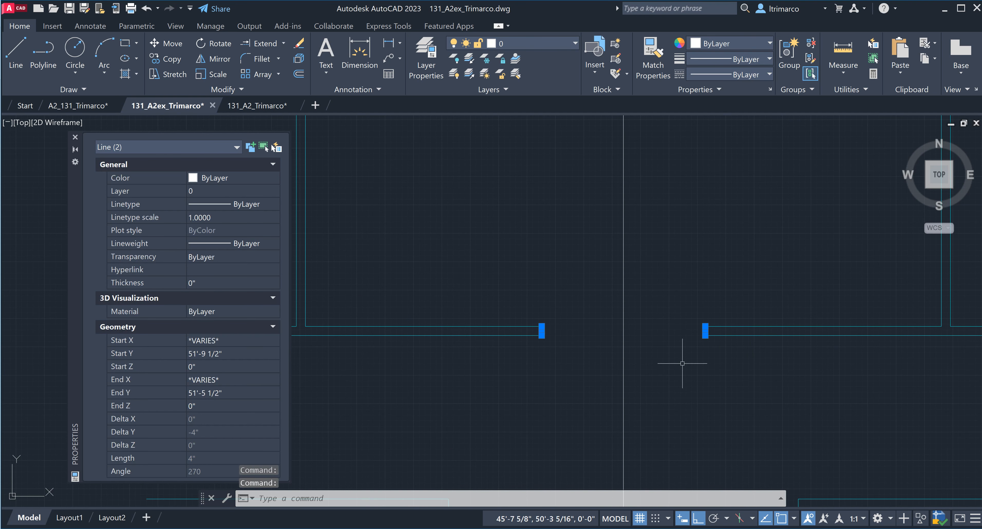
{"action": "scroll", "coordinate": [686, 357], "scroll_direction": "up", "scroll_amount": 2}
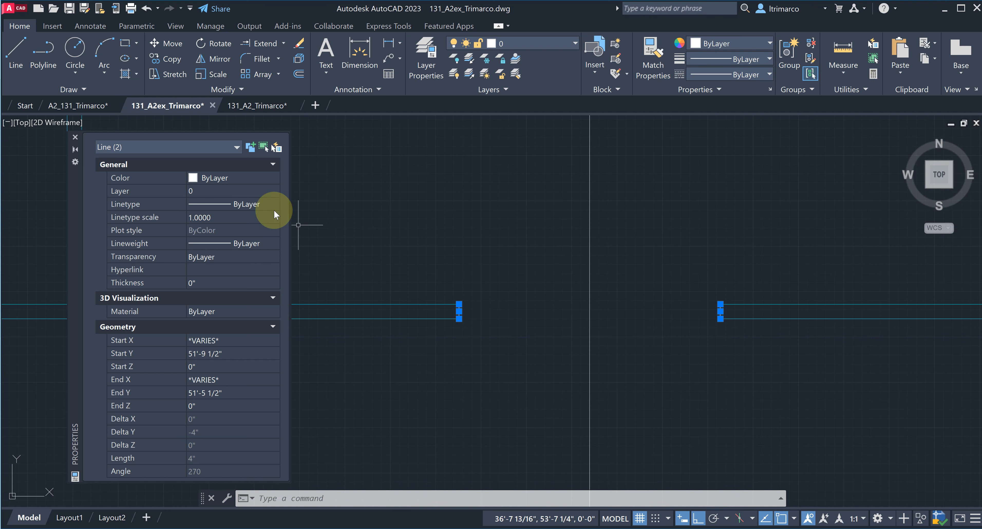
{"action": "left_click", "coordinate": [255, 191]}
{"action": "left_click", "coordinate": [273, 191]}
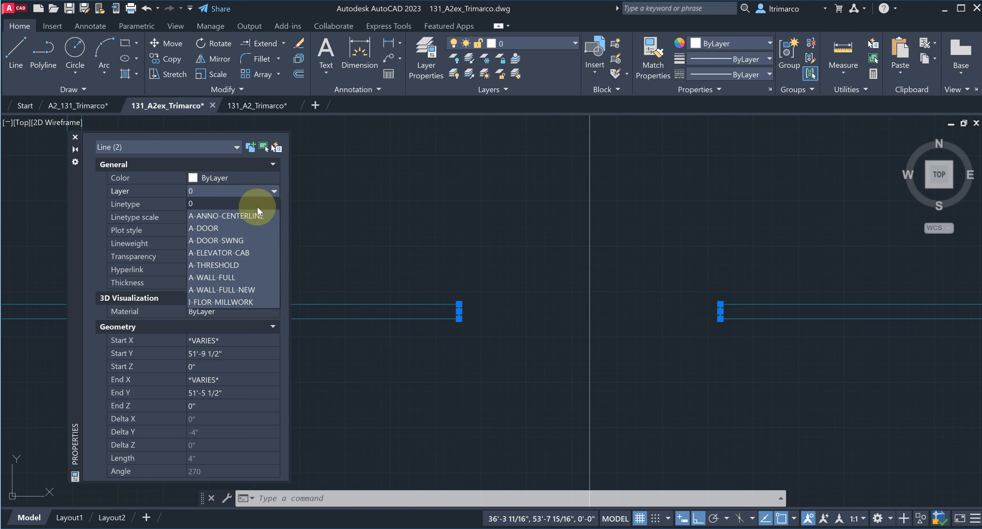
{"action": "left_click", "coordinate": [238, 289]}
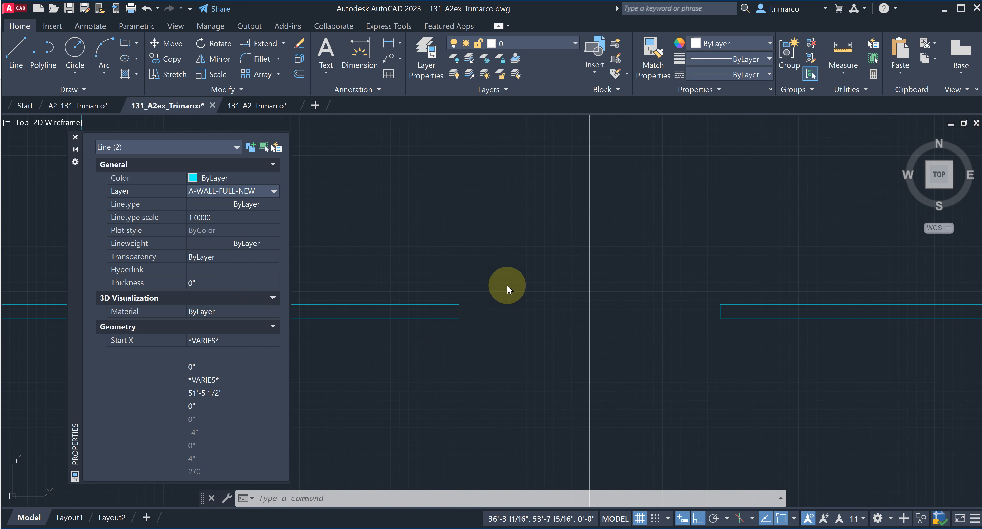
{"action": "key", "text": "Escape"}
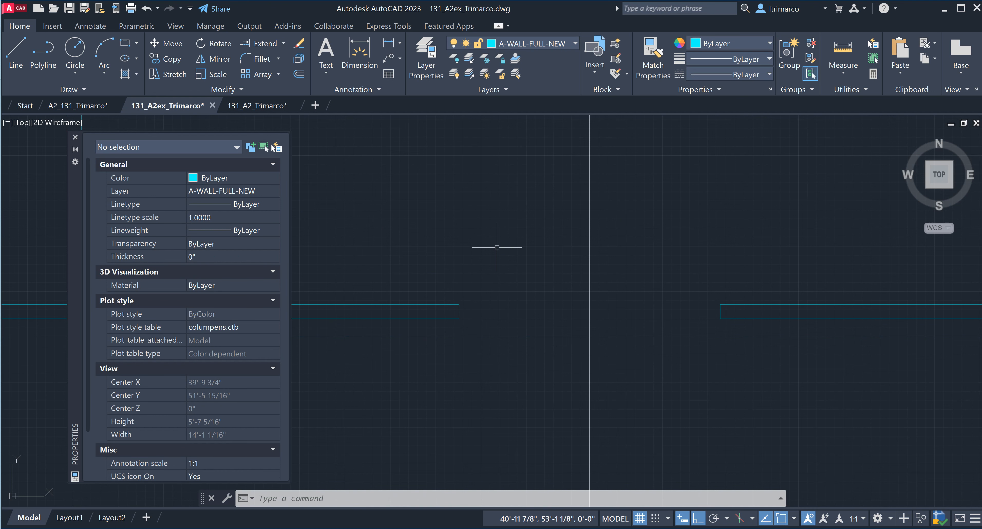
Save the floor plan drawing with its completed lower-wall opening.
{"action": "scroll", "coordinate": [497, 248], "scroll_direction": "down", "scroll_amount": 10}
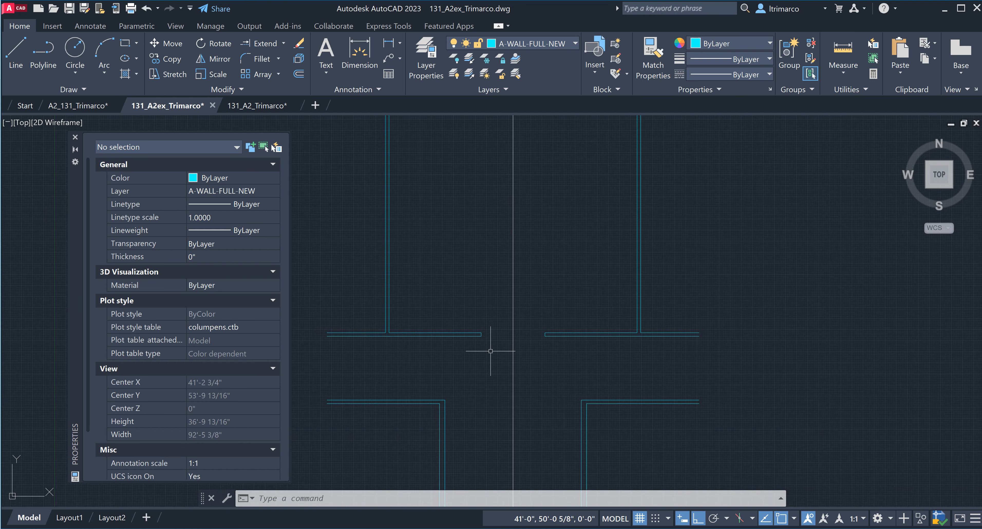
{"action": "scroll", "coordinate": [516, 256], "scroll_direction": "up", "scroll_amount": 2}
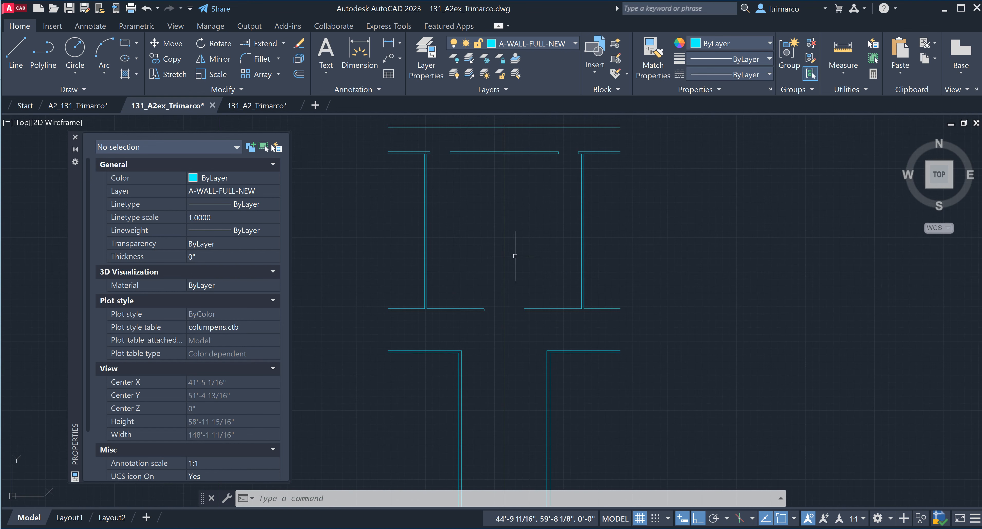
{"action": "scroll", "coordinate": [516, 256], "scroll_direction": "down", "scroll_amount": 2}
{"action": "left_click", "coordinate": [69, 7]}
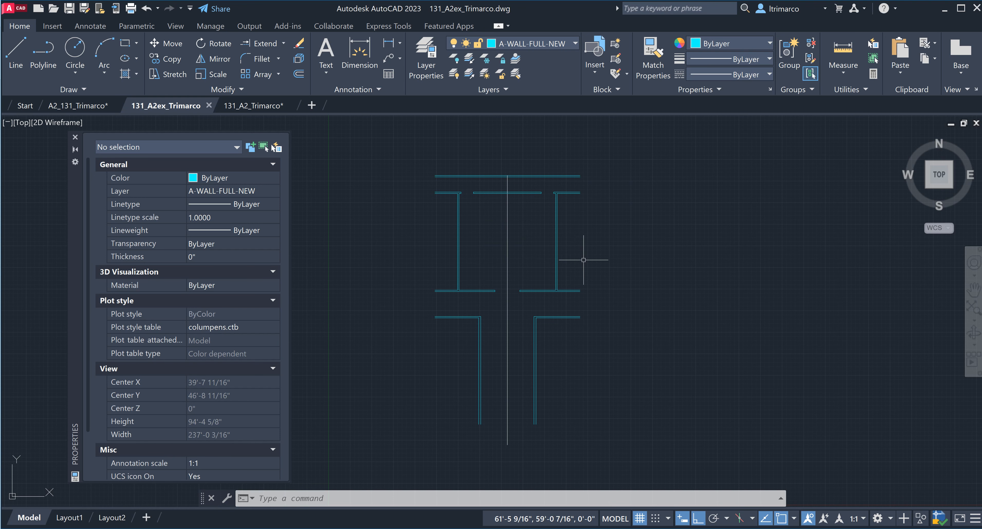
Switch to the floor plan PDF in Acrobat, examine the elevator corridor's wall and opening dimensions, and return to the AutoCAD drawing.
{"action": "scroll", "coordinate": [491, 381], "scroll_direction": "up", "scroll_amount": 5}
{"action": "middle_click_drag", "start_coordinate": [497, 394], "coordinate": [490, 324]}
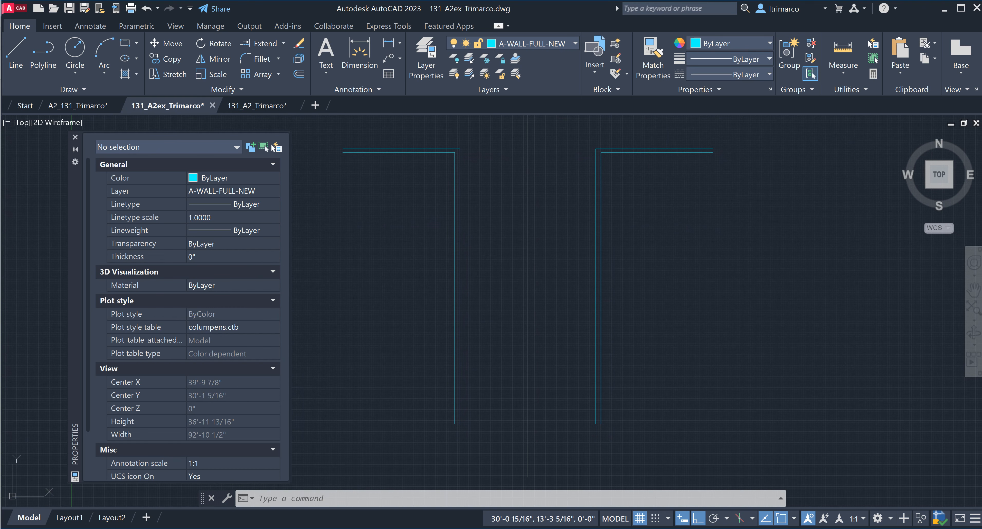
{"action": "left_click", "coordinate": [420, 499]}
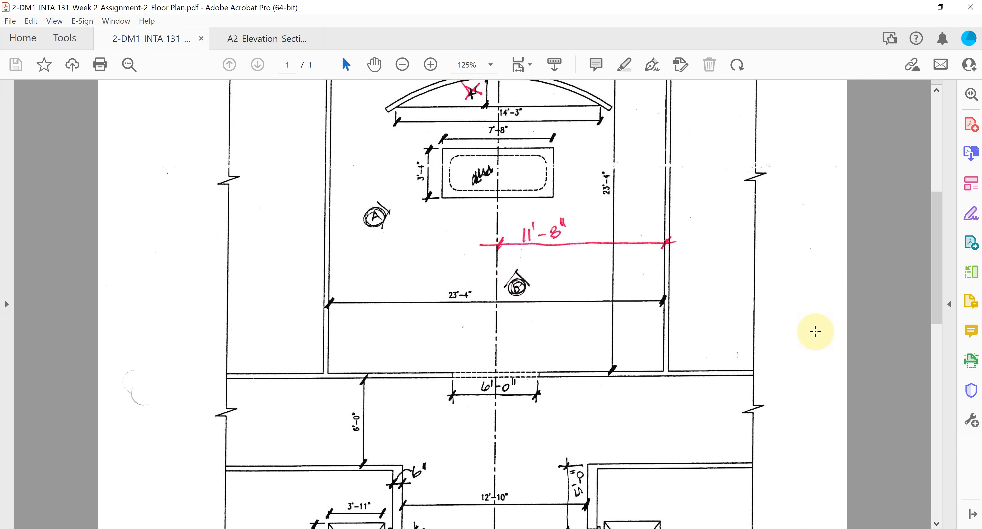
{"action": "left_click_drag", "start_coordinate": [932, 254], "coordinate": [936, 417]}
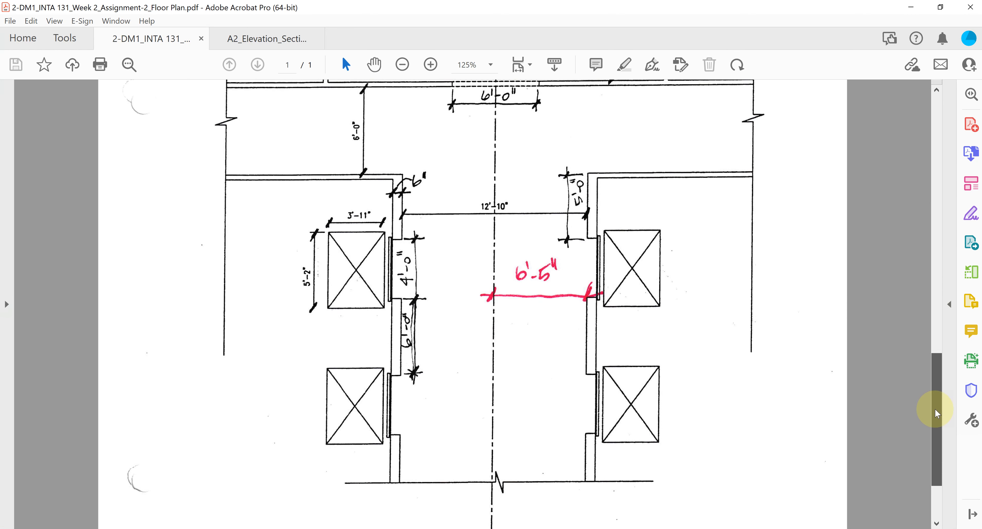
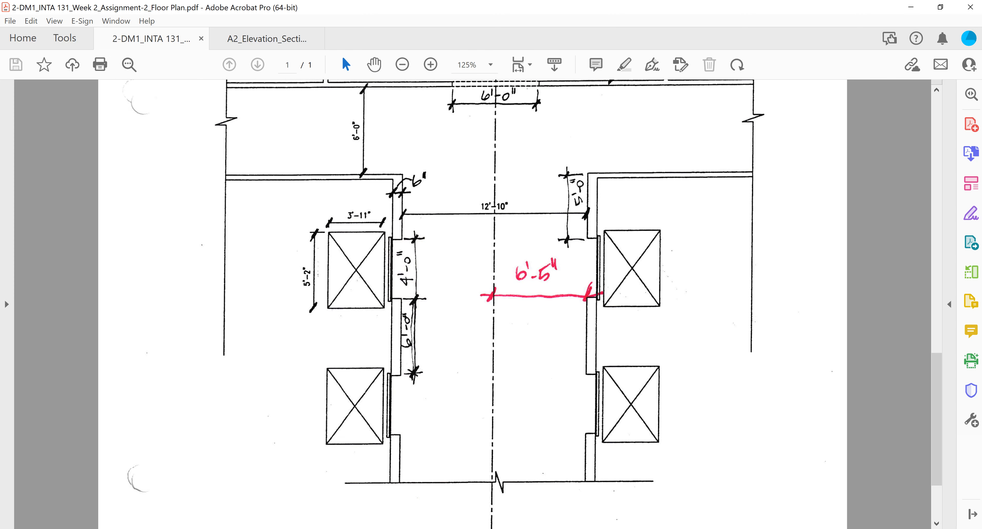
{"action": "left_click", "coordinate": [423, 528]}
{"action": "left_click", "coordinate": [423, 478]}
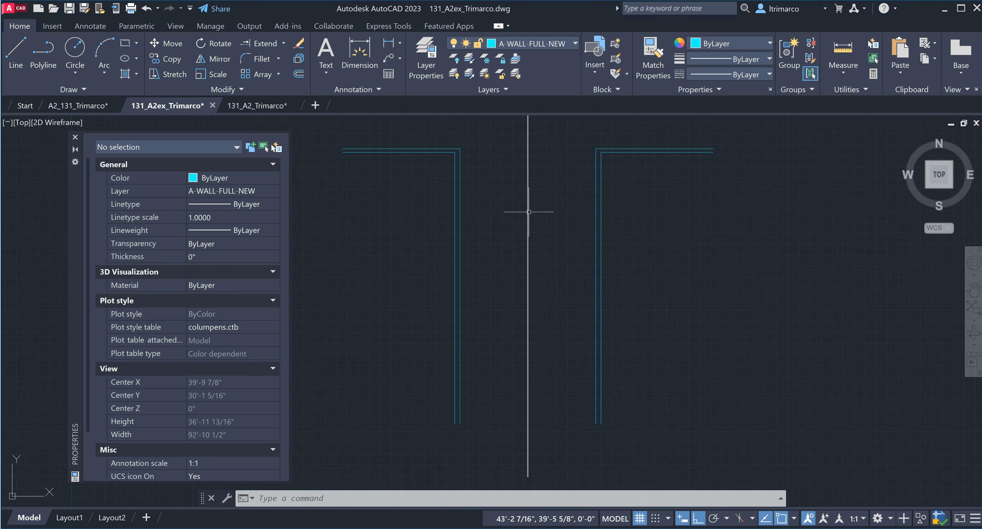
Offset the upper horizontal line of the corridor's left wall corner downward by 5'.
{"action": "middle_click_drag", "start_coordinate": [539, 224], "coordinate": [487, 244]}
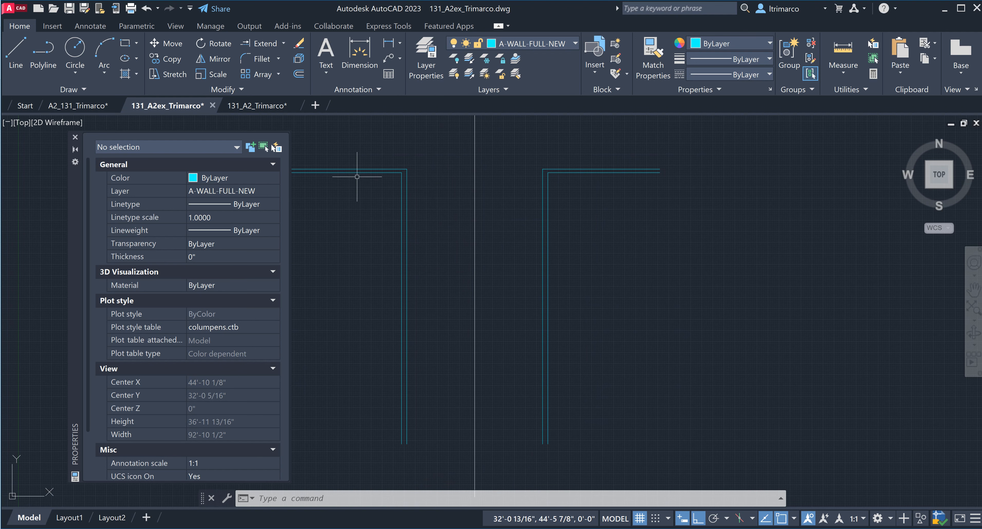
{"action": "left_click", "coordinate": [357, 168]}
{"action": "middle_click_drag", "start_coordinate": [353, 271], "coordinate": [437, 269]}
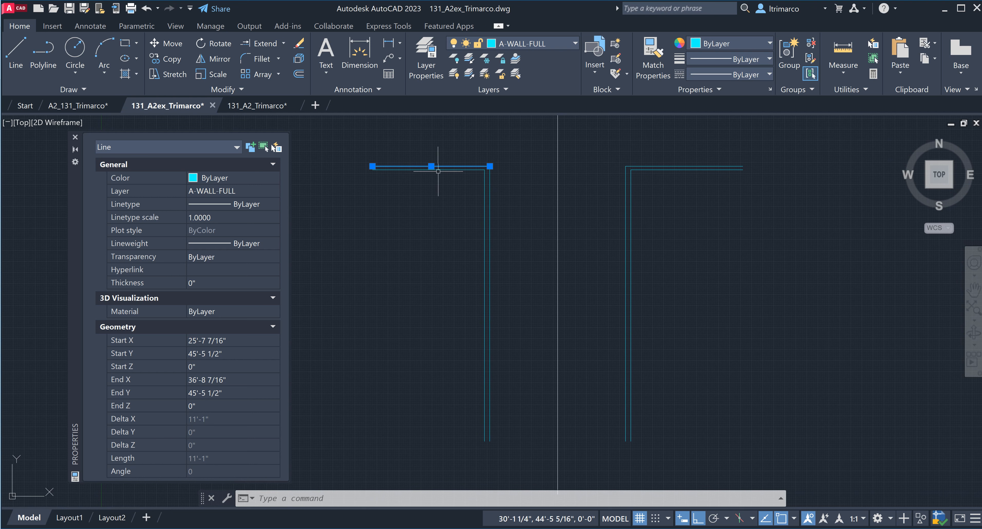
{"action": "left_click", "coordinate": [299, 74]}
{"action": "type", "text": "5'"}
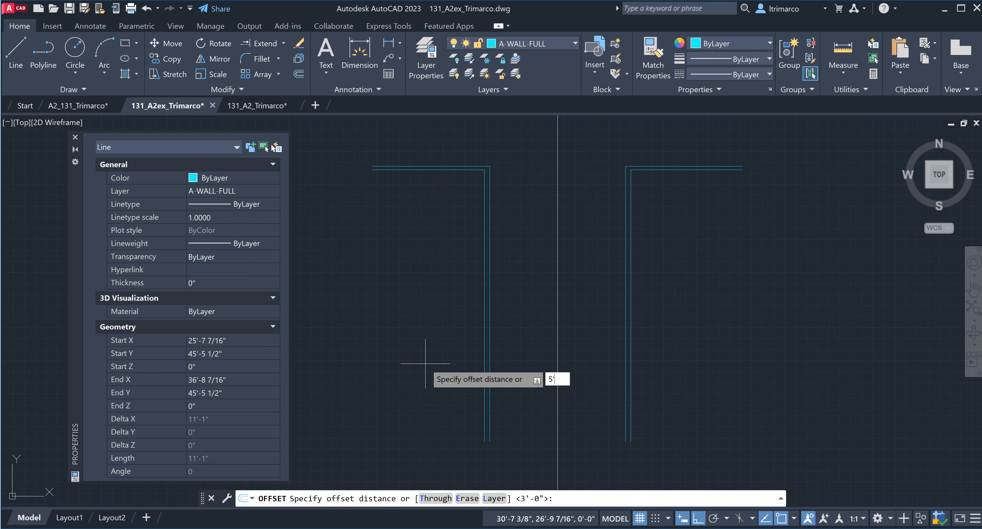
{"action": "key", "text": "Return"}
{"action": "left_click", "coordinate": [428, 167]}
{"action": "left_click", "coordinate": [453, 303]}
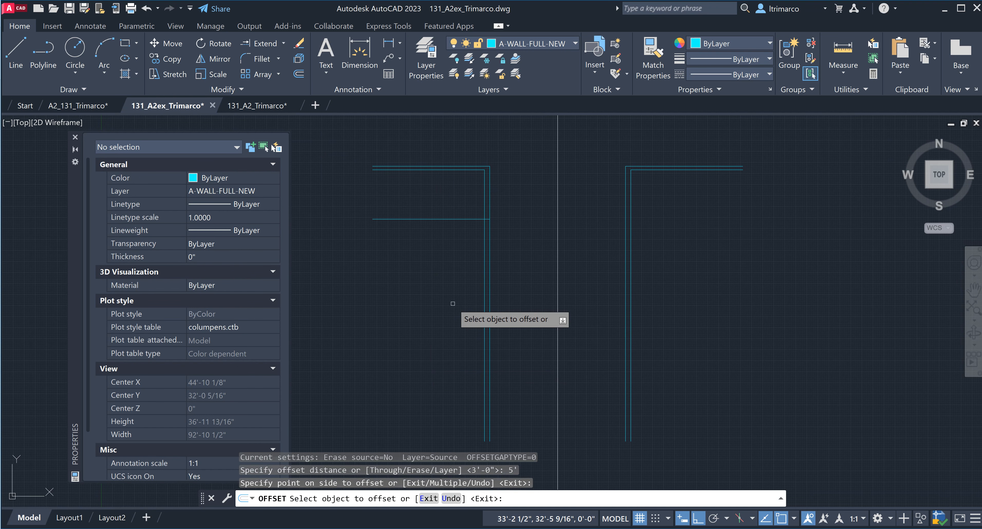
{"action": "key", "text": "Escape"}
{"action": "key", "text": "Escape"}
{"action": "key", "text": "Escape"}
Offset the new horizontal line across the left corridor wall downward by 4' to mark the elevator opening's lower edge.
{"action": "left_click", "coordinate": [460, 290]}
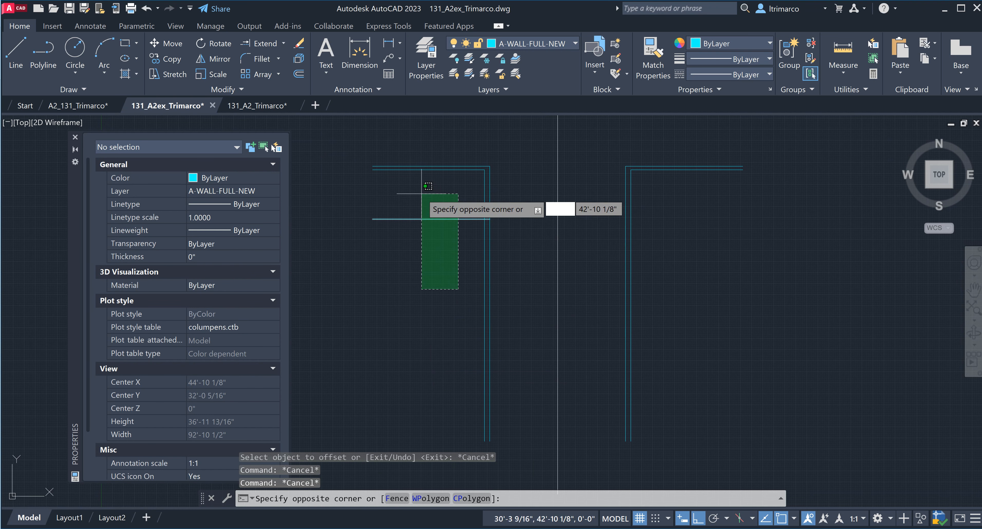
{"action": "left_click", "coordinate": [421, 194]}
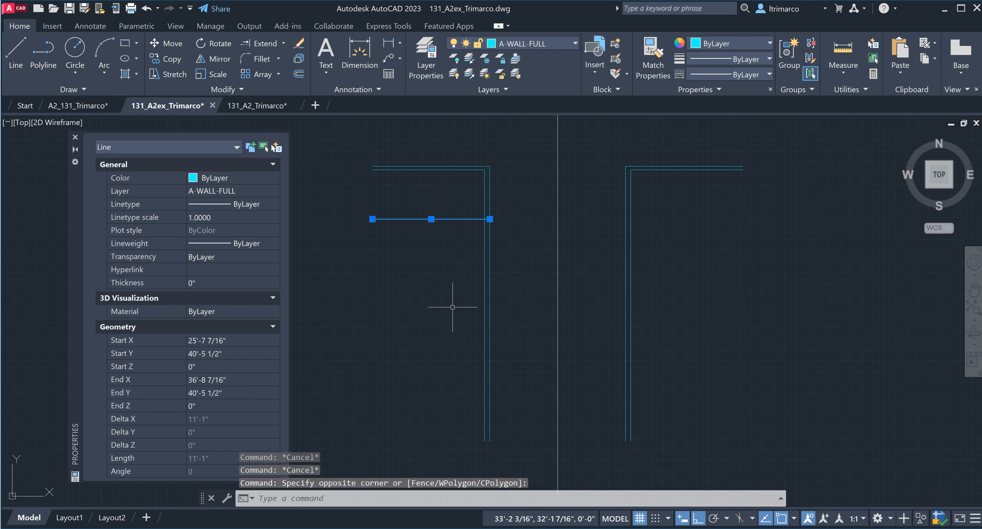
{"action": "left_click", "coordinate": [298, 74]}
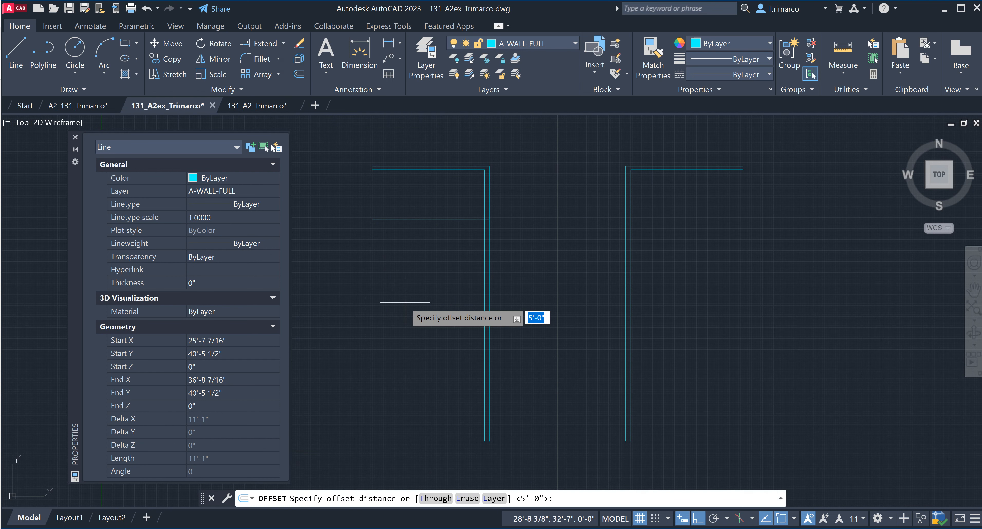
{"action": "type", "text": "4'"}
{"action": "key", "text": "Return"}
{"action": "left_click", "coordinate": [457, 284]}
{"action": "key", "text": "Escape"}
{"action": "key", "text": "Escape"}
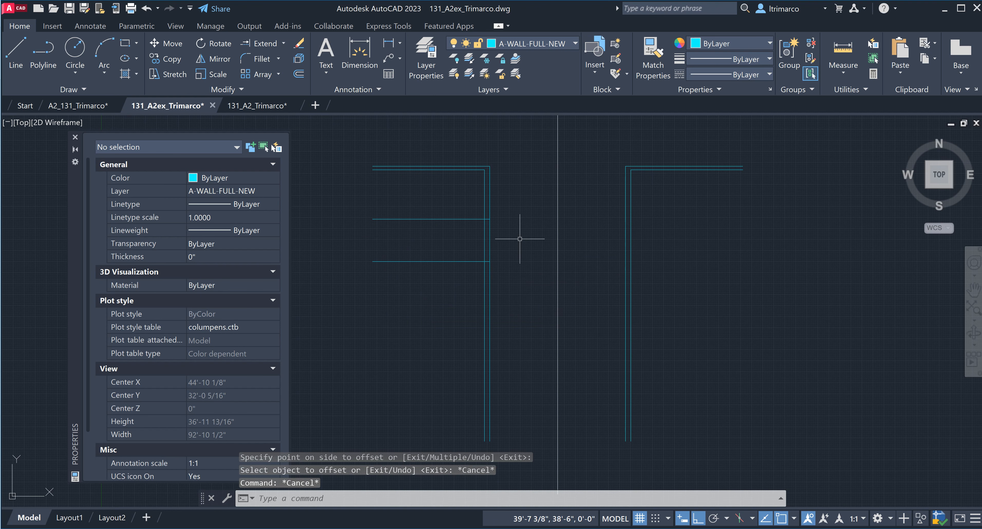
Trim the left corridor wall between the two offset lines and cut their excess outside the wall to form the elevator opening's jambs.
{"action": "type", "text": "TR"}
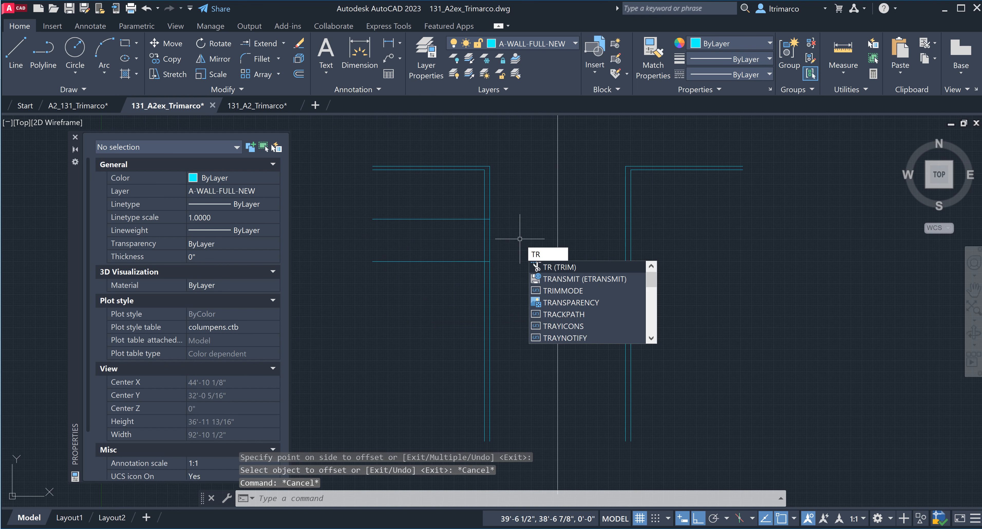
{"action": "key", "text": "Return"}
{"action": "left_click_drag", "start_coordinate": [509, 242], "coordinate": [461, 278]}
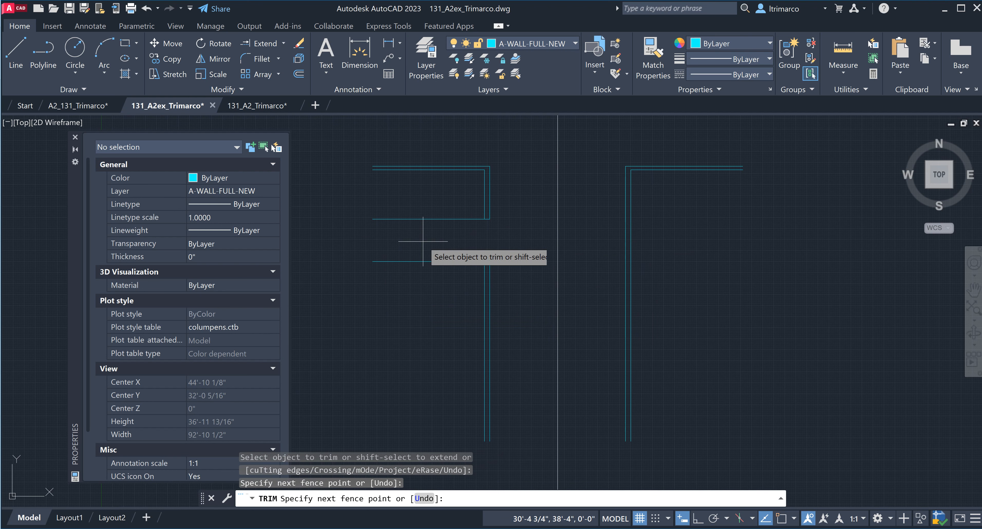
{"action": "mouse_move", "coordinate": [397, 204]}
{"action": "left_mouse_down"}
{"action": "mouse_move", "coordinate": [400, 268]}
{"action": "mouse_move", "coordinate": [384, 275]}
{"action": "mouse_move", "coordinate": [431, 299]}
{"action": "left_mouse_up"}
{"action": "key", "text": "Escape"}
{"action": "key", "text": "Escape"}
{"action": "key", "text": "Escape"}
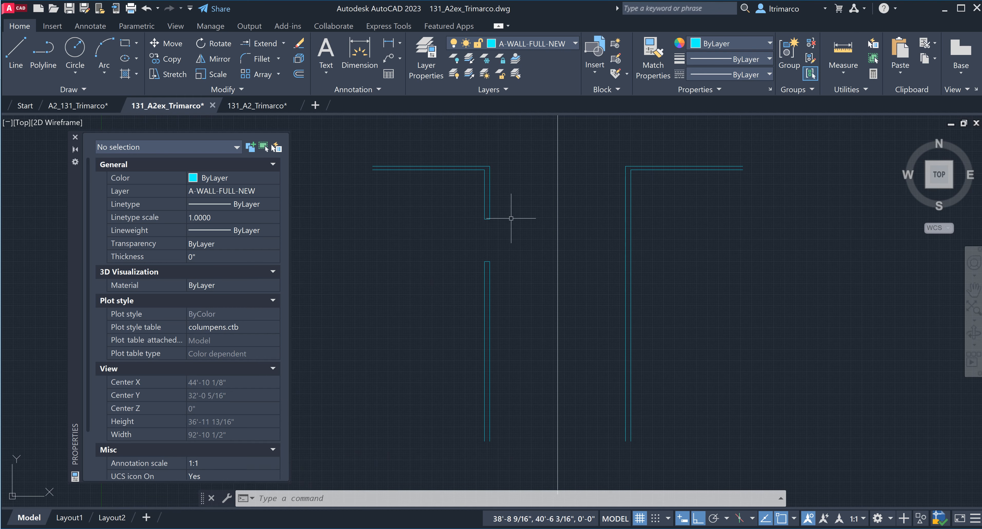
Draw a vertical line along the outer side of the left elevator opening, from the upper jamb's outer corner to the lower one's.
{"action": "scroll", "coordinate": [478, 286], "scroll_direction": "down", "scroll_amount": 2}
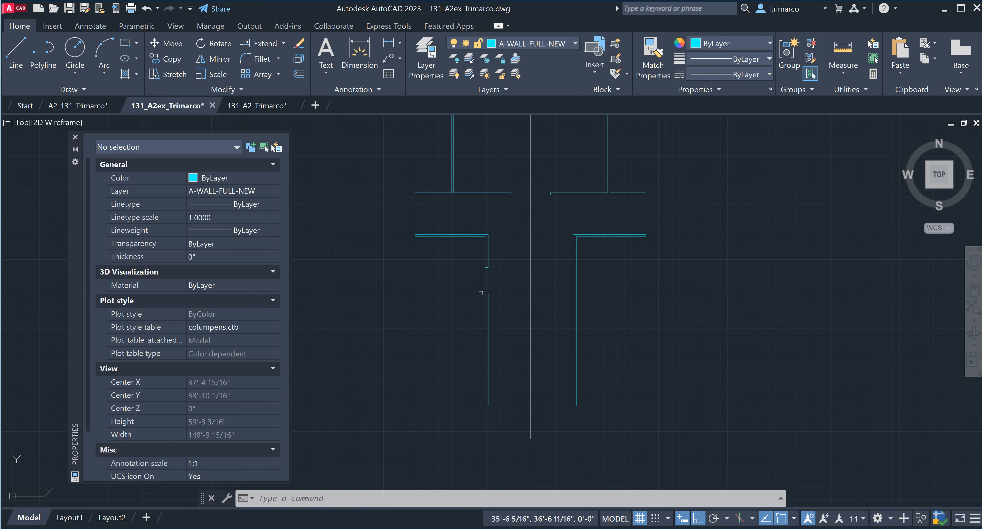
{"action": "scroll", "coordinate": [520, 320], "scroll_direction": "up", "scroll_amount": 2}
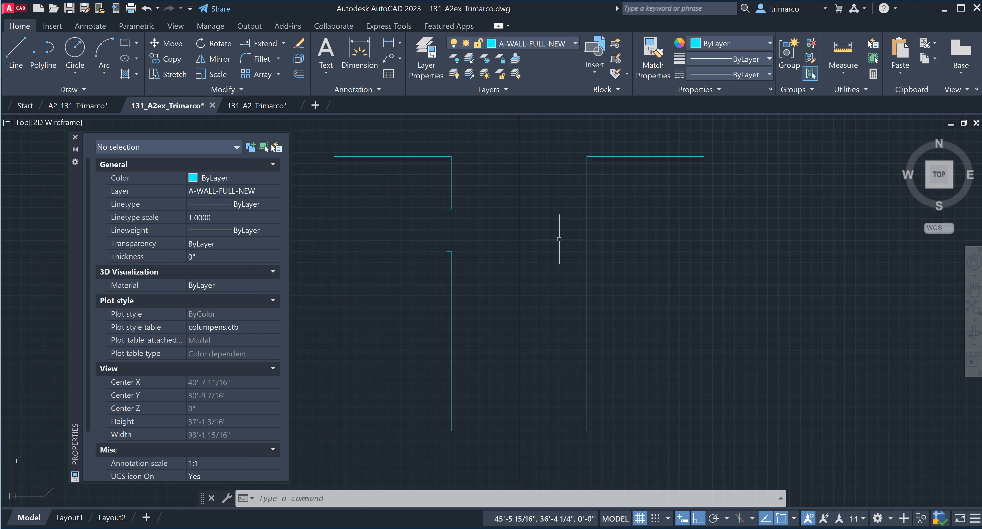
{"action": "scroll", "coordinate": [419, 212], "scroll_direction": "up", "scroll_amount": 4}
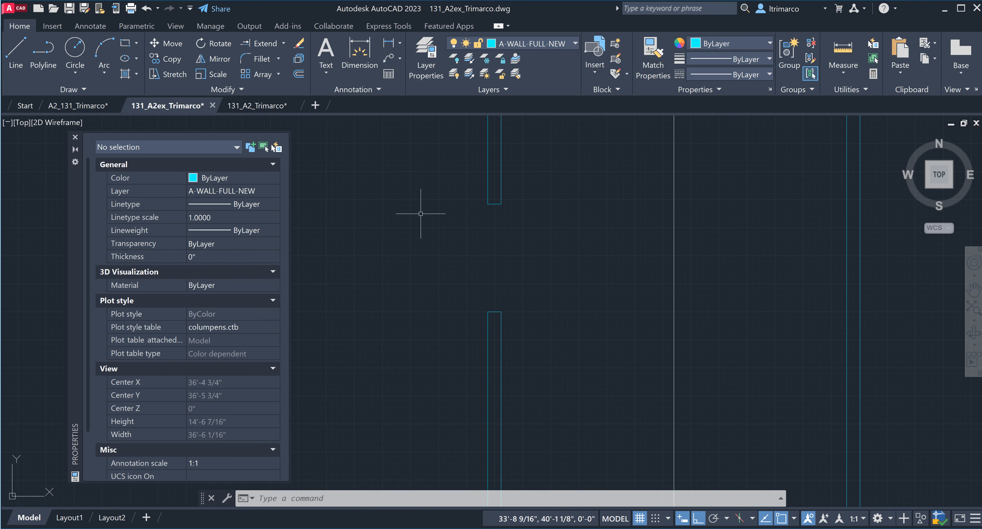
{"action": "type", "text": "l"}
{"action": "key", "text": "Return"}
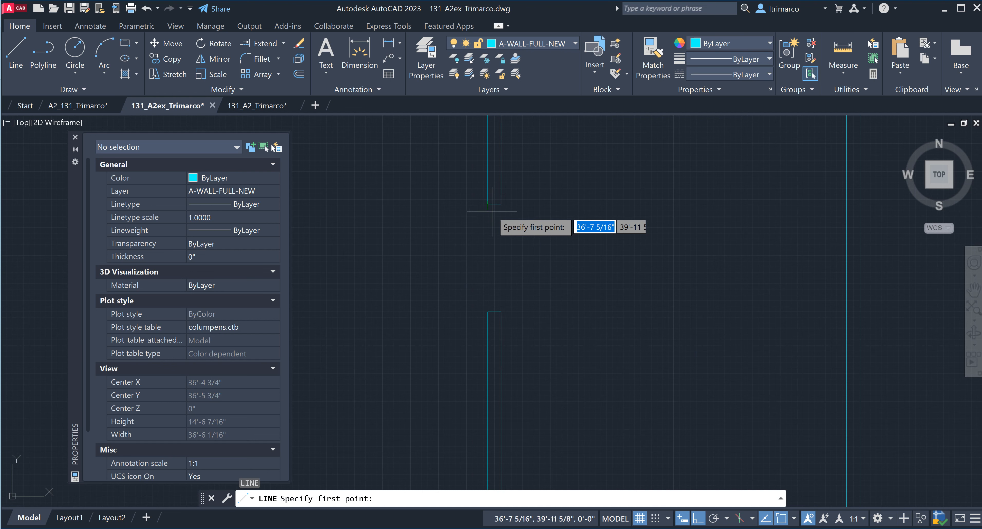
{"action": "left_click", "coordinate": [794, 518]}
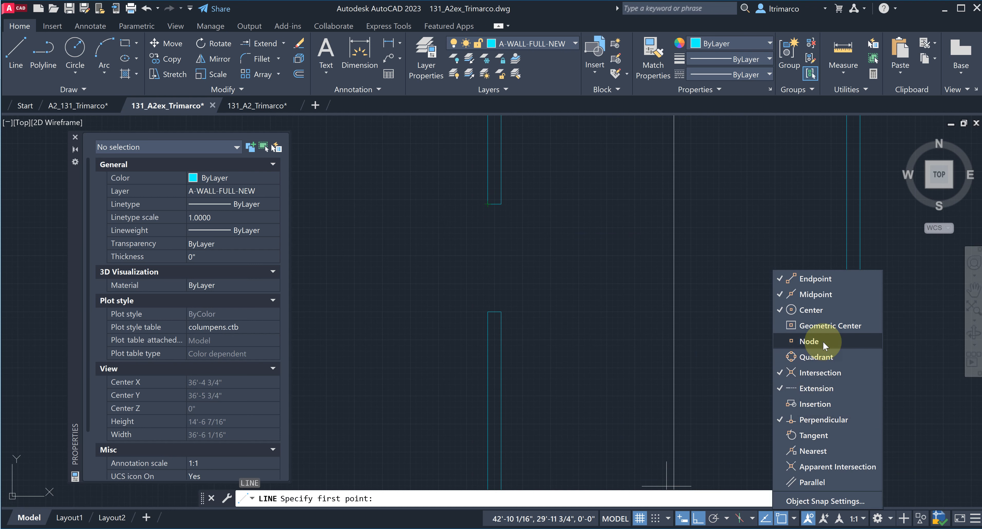
{"action": "left_click", "coordinate": [478, 249]}
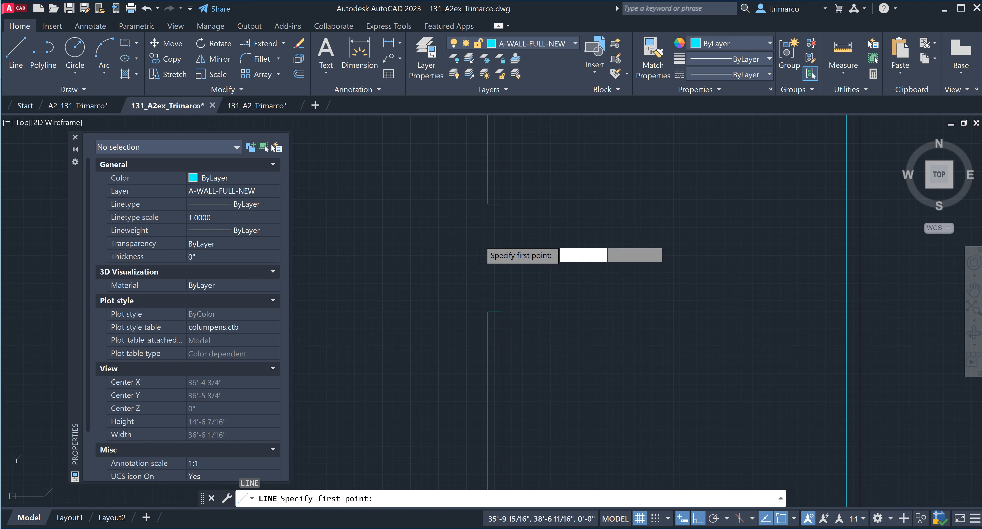
{"action": "left_click", "coordinate": [488, 203]}
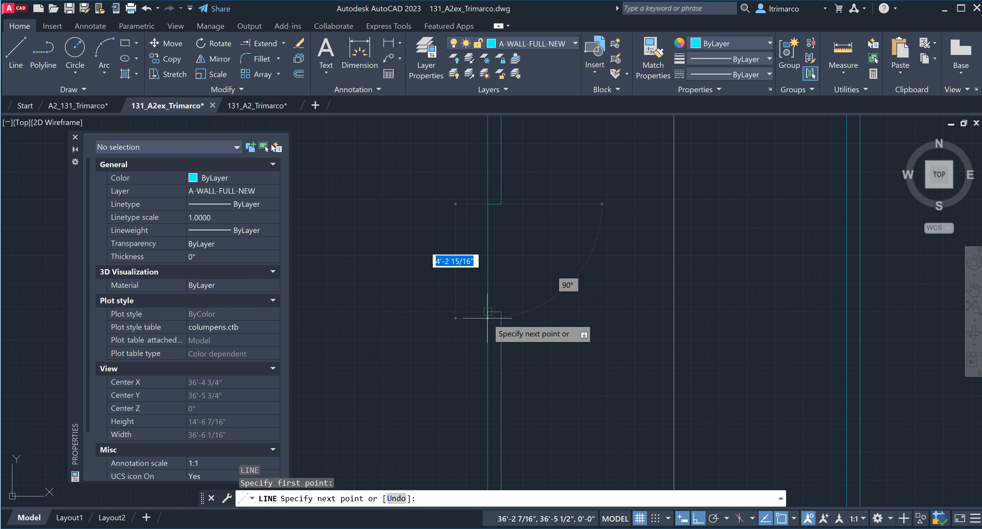
{"action": "left_click", "coordinate": [488, 313]}
{"action": "key", "text": "Escape"}
{"action": "key", "text": "Escape"}
Look through the drawing's layer list for the A-THRESHOLD layer.
{"action": "left_click", "coordinate": [530, 282]}
{"action": "left_click", "coordinate": [453, 252]}
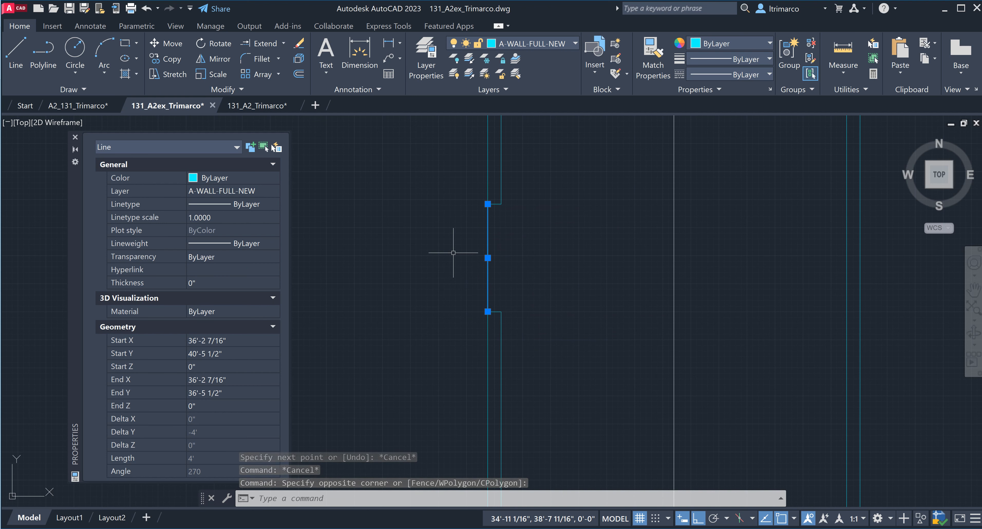
{"action": "left_click", "coordinate": [426, 67]}
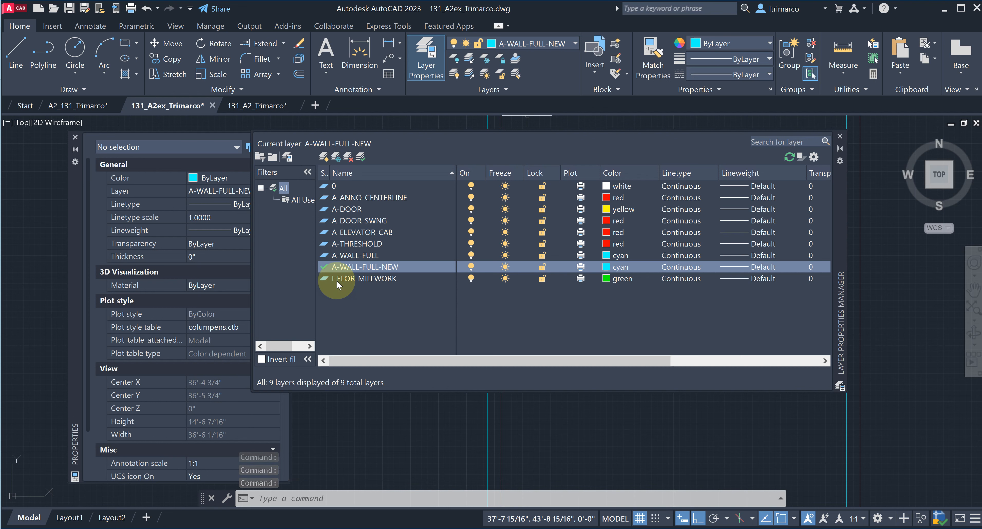
{"action": "left_click", "coordinate": [345, 243]}
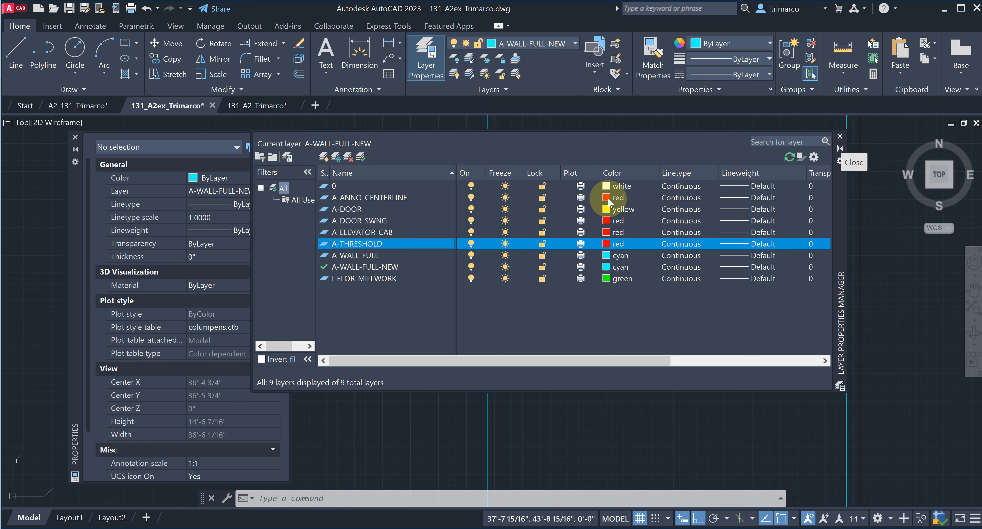
{"action": "left_click", "coordinate": [839, 136]}
Assign the vertical line across the left elevator opening to the A-THRESHOLD layer and save the drawing.
{"action": "left_click", "coordinate": [487, 256]}
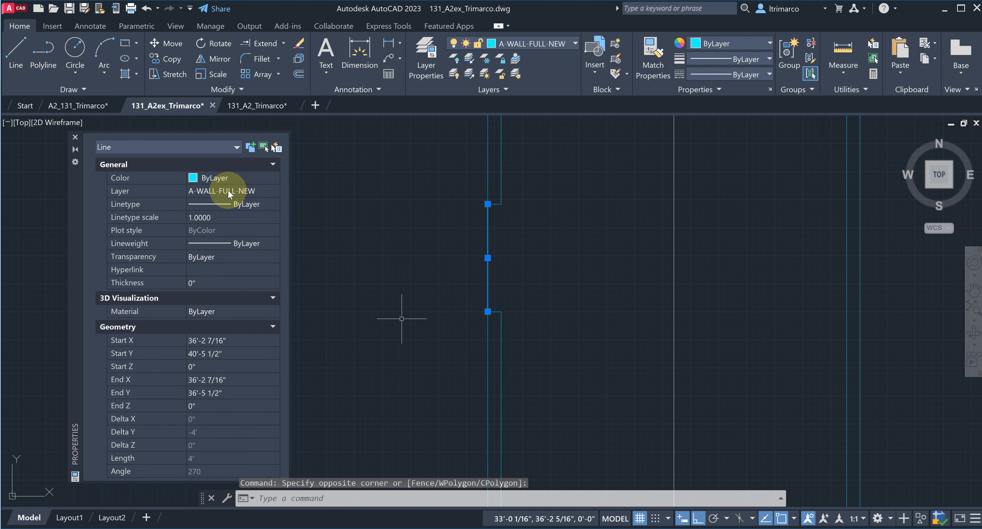
{"action": "left_click", "coordinate": [264, 191]}
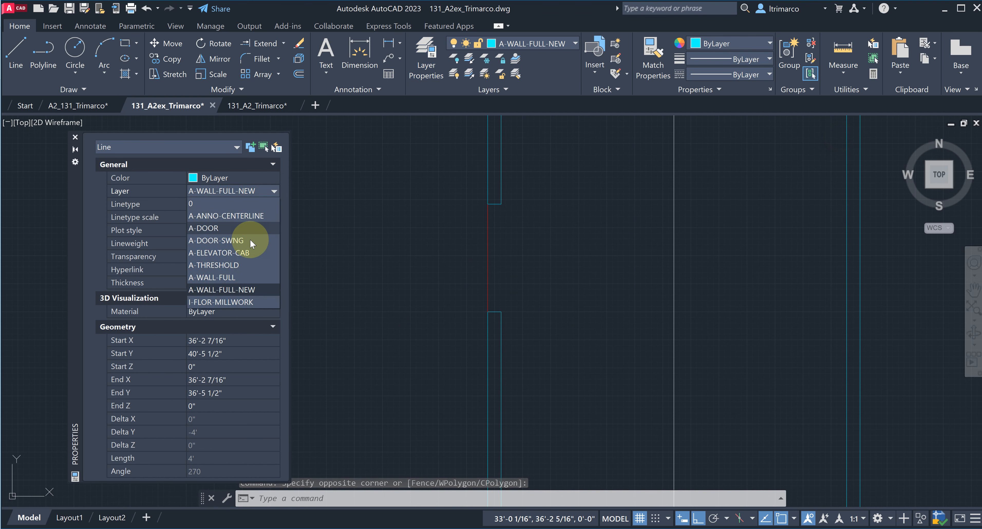
{"action": "left_click", "coordinate": [237, 264]}
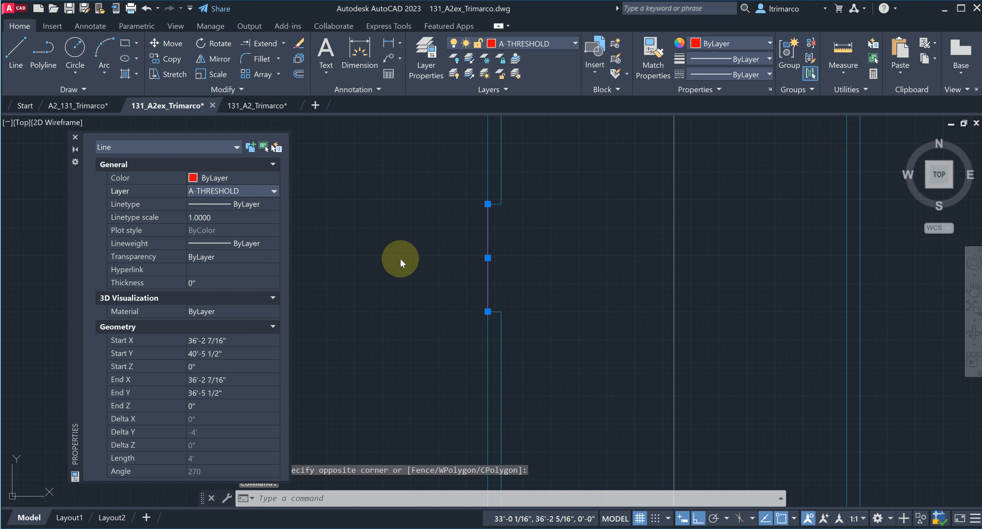
{"action": "key", "text": "Escape"}
{"action": "key", "text": "Escape"}
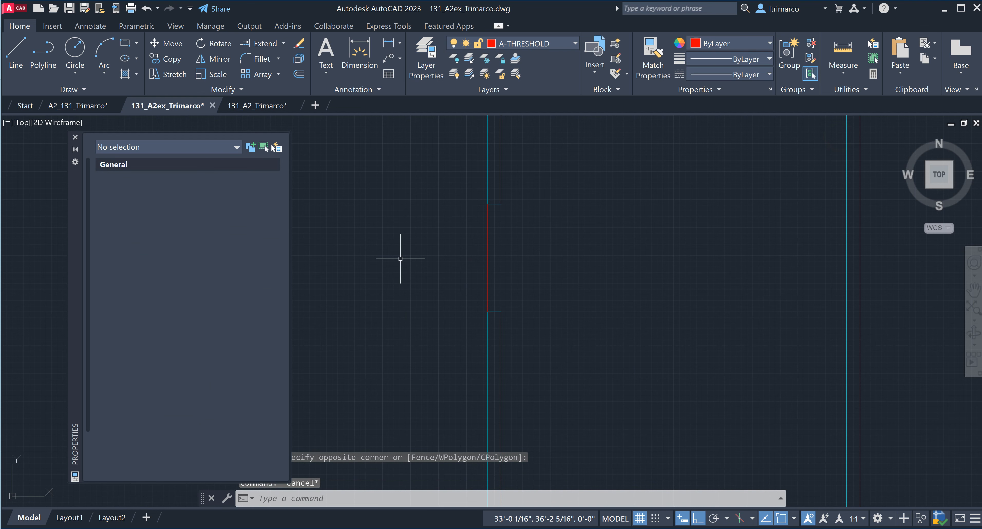
{"action": "scroll", "coordinate": [555, 308], "scroll_direction": "down", "scroll_amount": 2}
{"action": "middle_click_drag", "start_coordinate": [565, 296], "coordinate": [581, 298]}
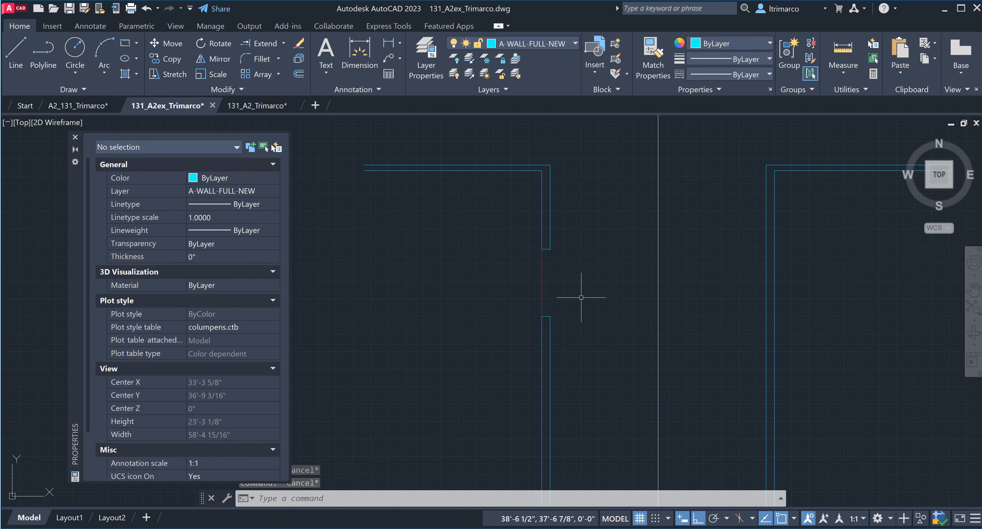
{"action": "left_click", "coordinate": [69, 8]}
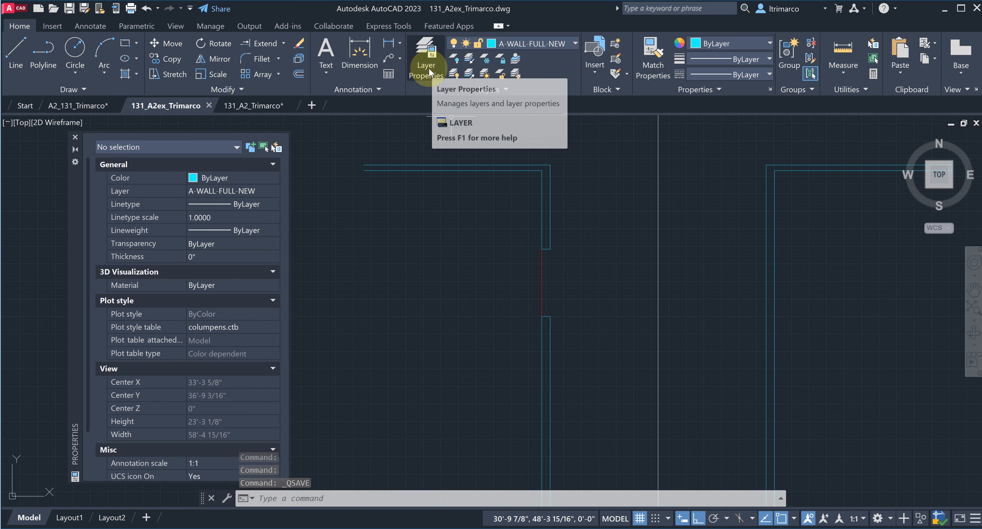
Try to delete the A-WALL-FULL layer from the layer list.
{"action": "left_click", "coordinate": [424, 61]}
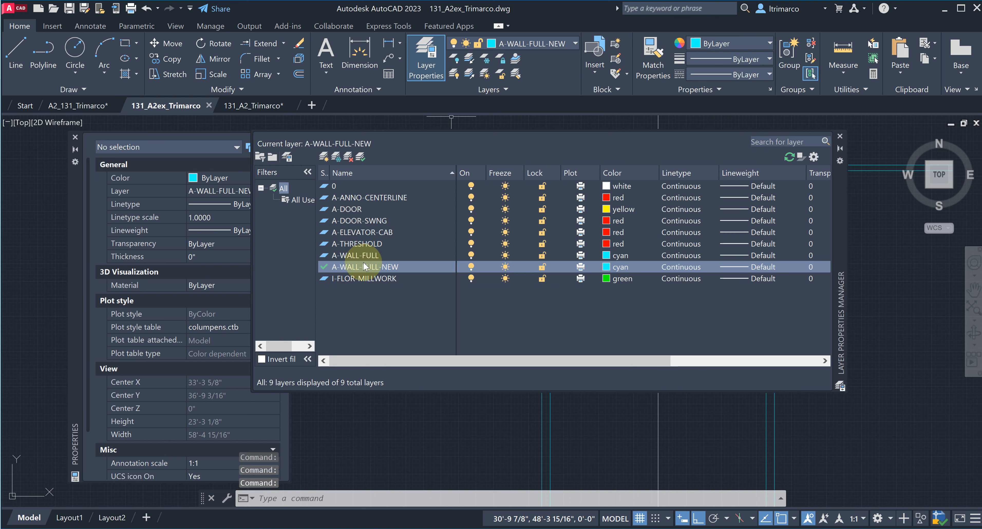
{"action": "left_click", "coordinate": [361, 231]}
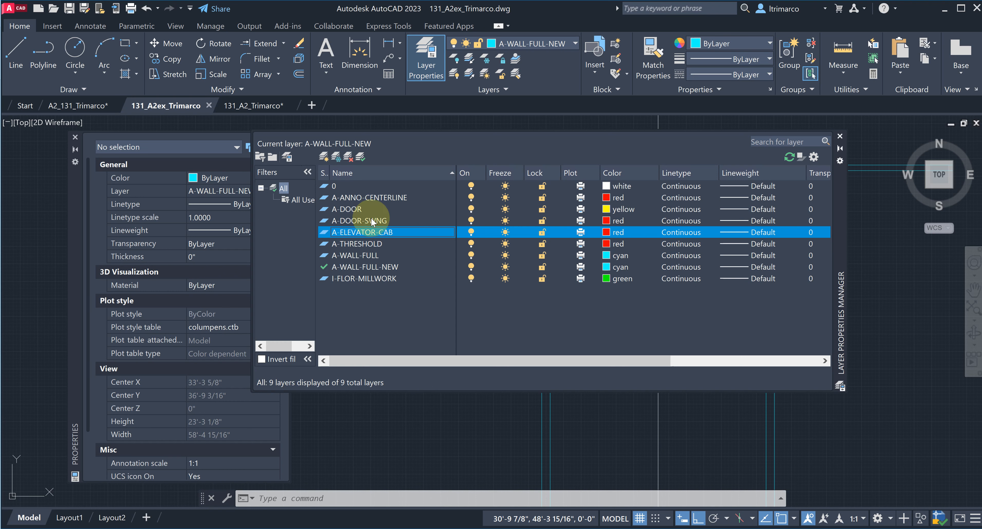
{"action": "left_click", "coordinate": [355, 257]}
{"action": "left_click", "coordinate": [354, 268]}
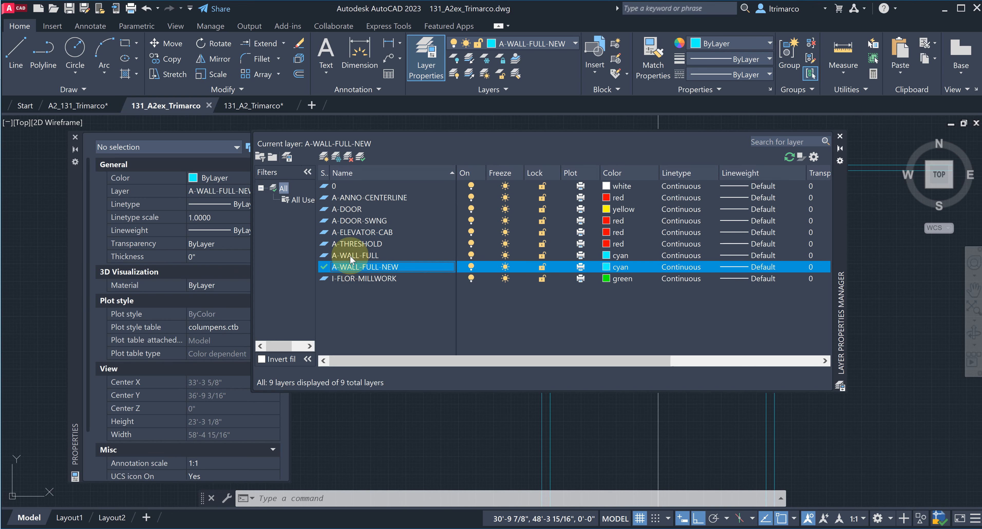
{"action": "left_click", "coordinate": [350, 255]}
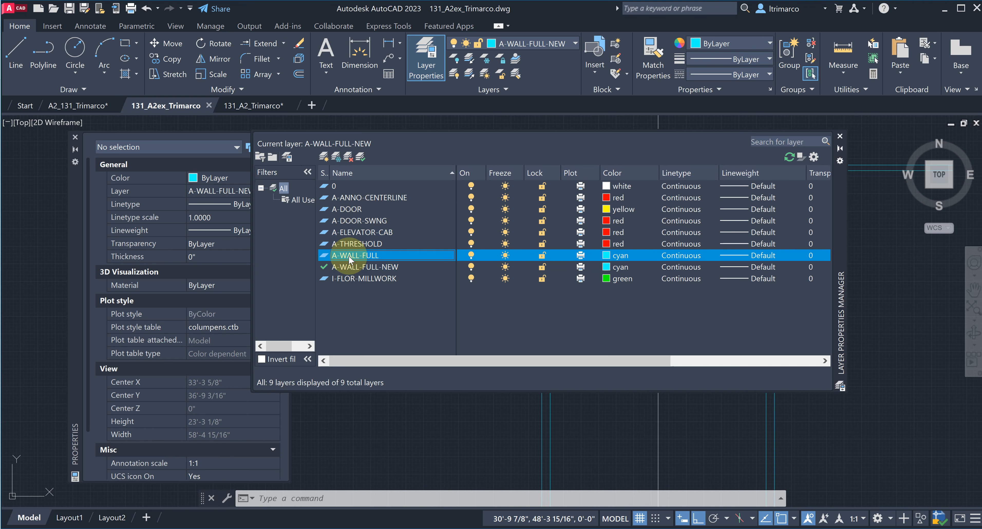
{"action": "right_click", "coordinate": [350, 258]}
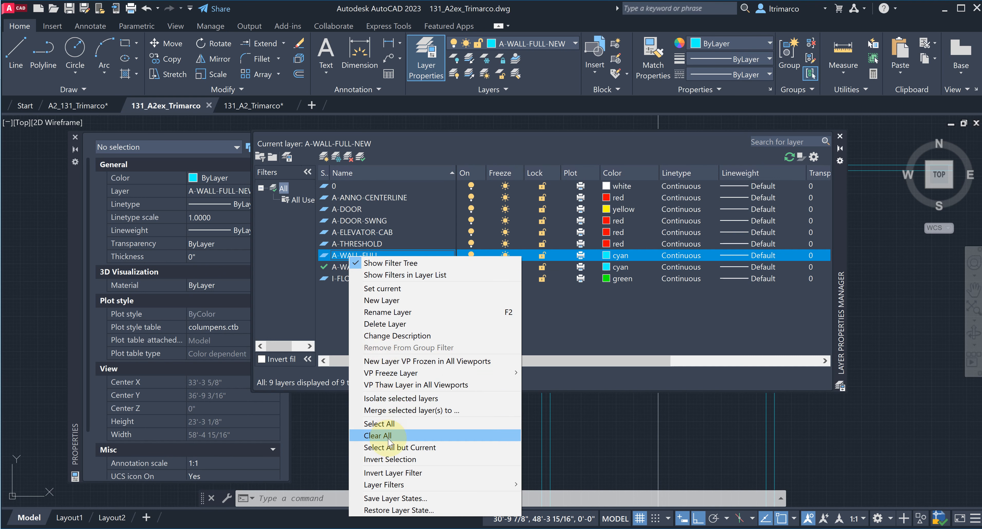
{"action": "left_click", "coordinate": [385, 325]}
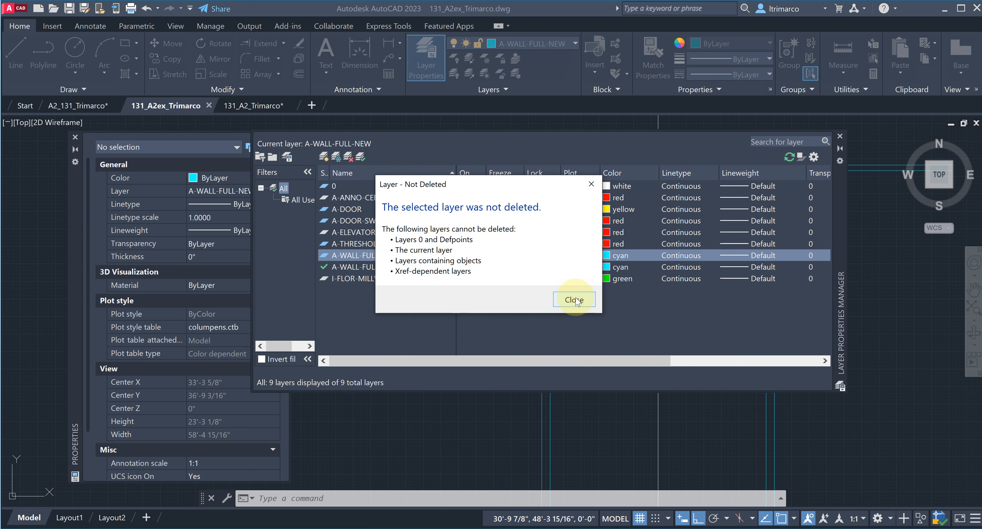
{"action": "left_click", "coordinate": [574, 300]}
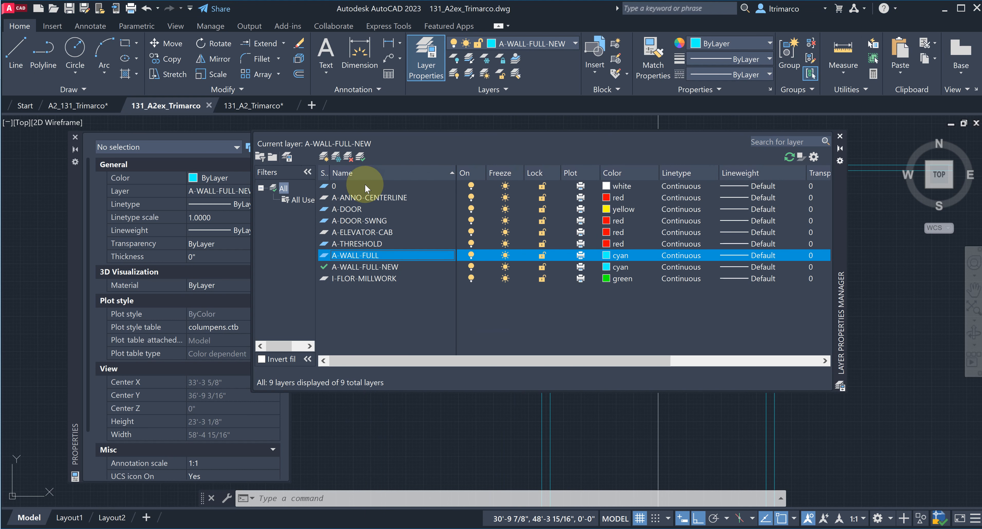
Examine the A-DOOR and A-DOOR-SWNG layers' color and linetype in the layer list.
{"action": "left_click", "coordinate": [358, 209]}
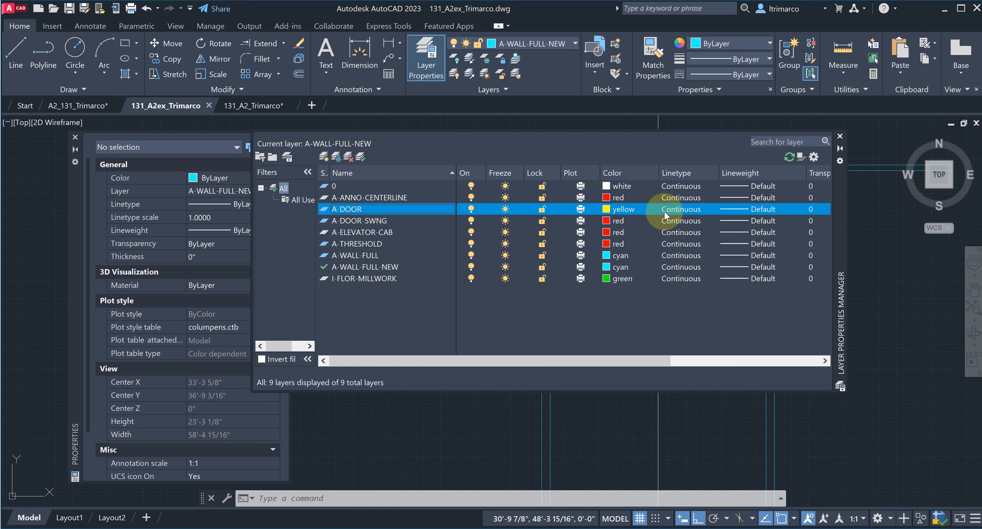
{"action": "left_click", "coordinate": [358, 221]}
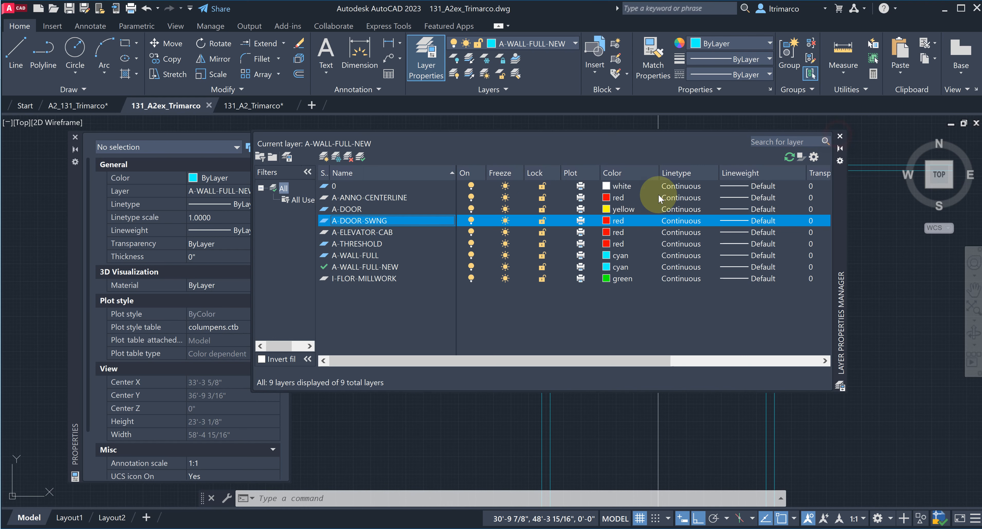
{"action": "left_click", "coordinate": [839, 137]}
Draw the elevator cab as a rectangle 3'-11" wide and 5'-2" high, left of the left corridor wall's opening.
{"action": "mouse_move", "coordinate": [421, 518]}
{"action": "left_click", "coordinate": [404, 484]}
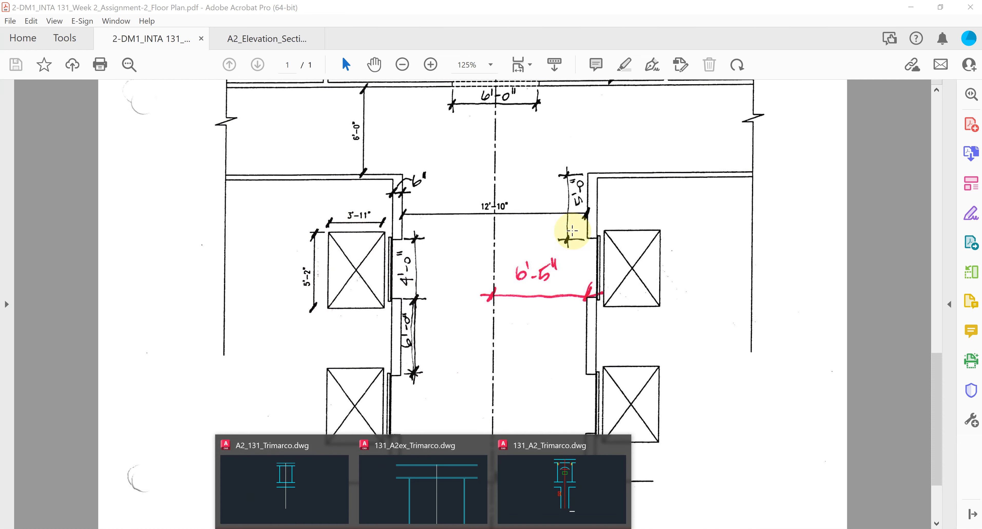
{"action": "left_click", "coordinate": [456, 492]}
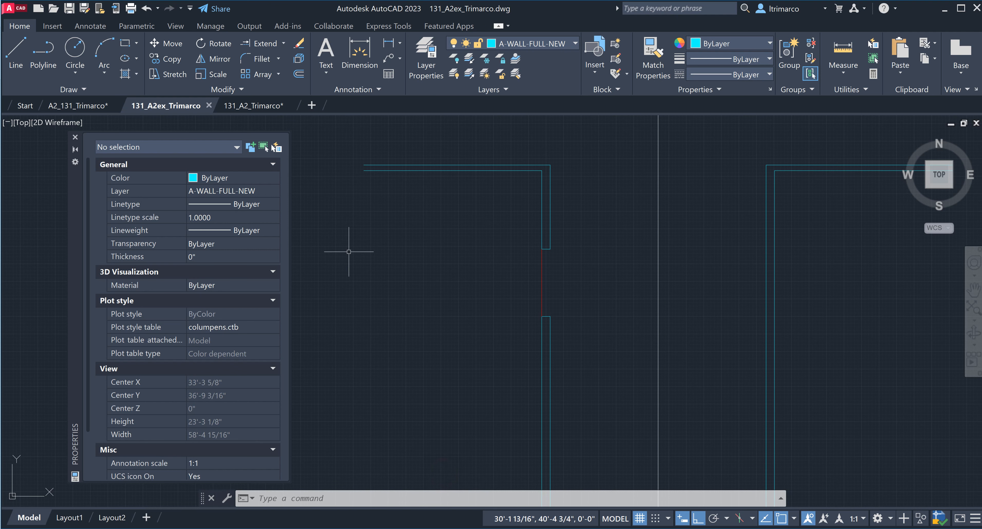
{"action": "left_click", "coordinate": [125, 45]}
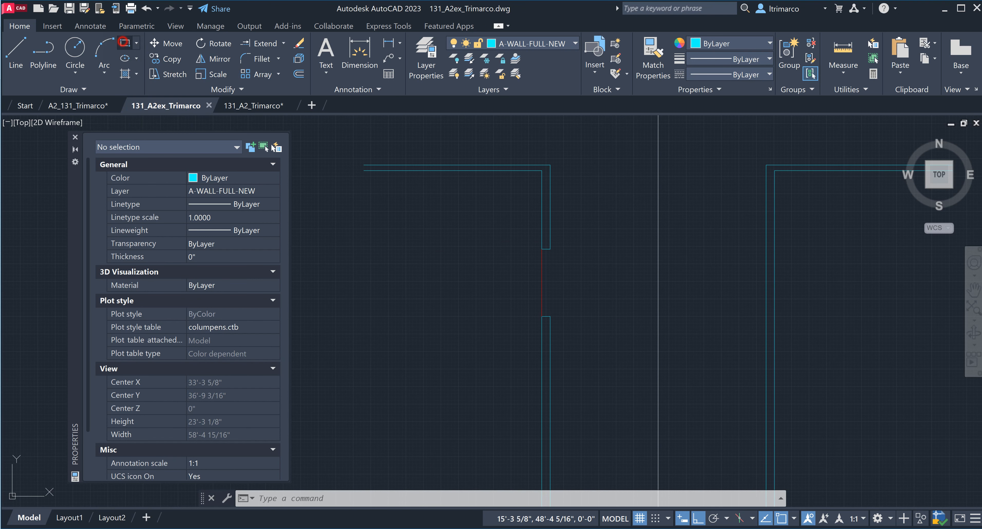
{"action": "left_click", "coordinate": [352, 354]}
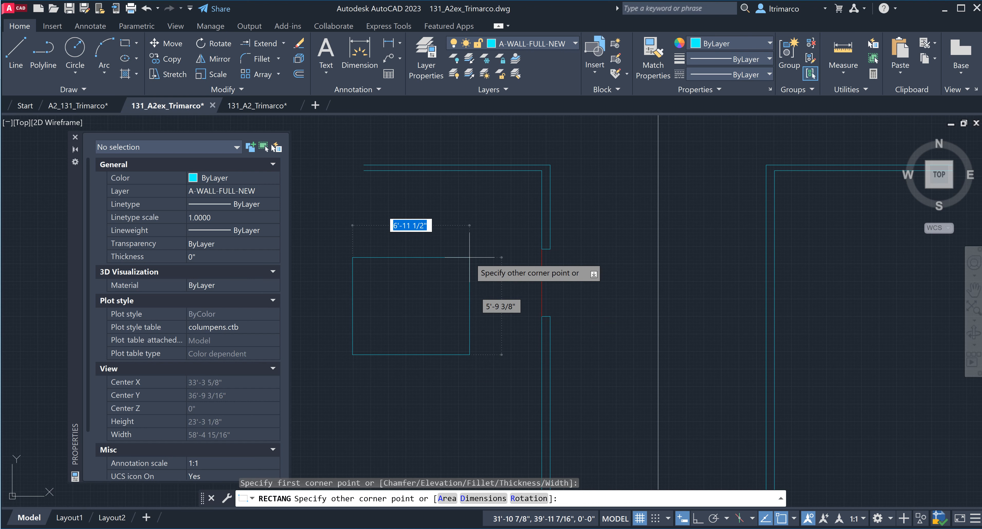
{"action": "type", "text": "@"}
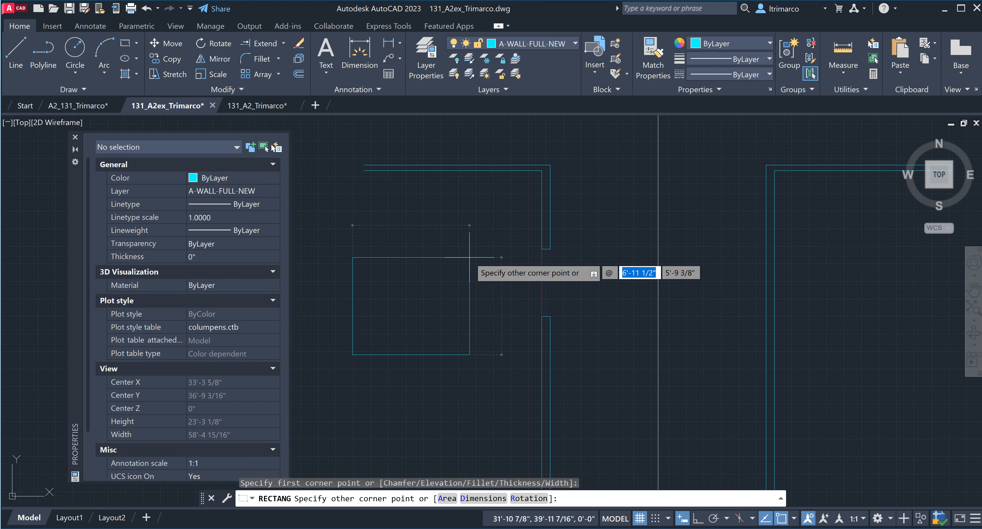
{"action": "type", "text": "3'11"}
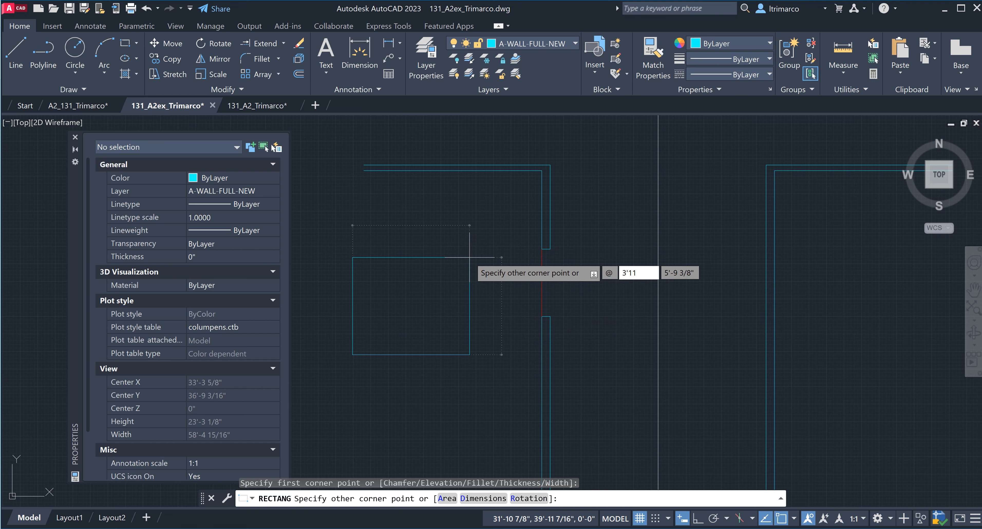
{"action": "key", "text": "Tab"}
{"action": "type", "text": "5'2"}
{"action": "key", "text": "Return"}
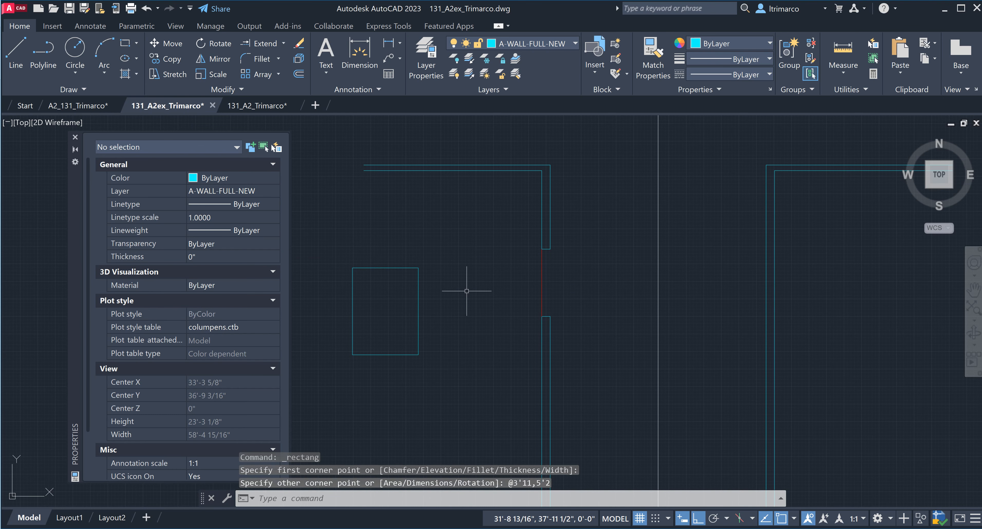
Check the elevator cab's position beside the left wall opening in the PDF floor plan sketch.
{"action": "left_click", "coordinate": [456, 528]}
{"action": "left_click", "coordinate": [415, 514]}
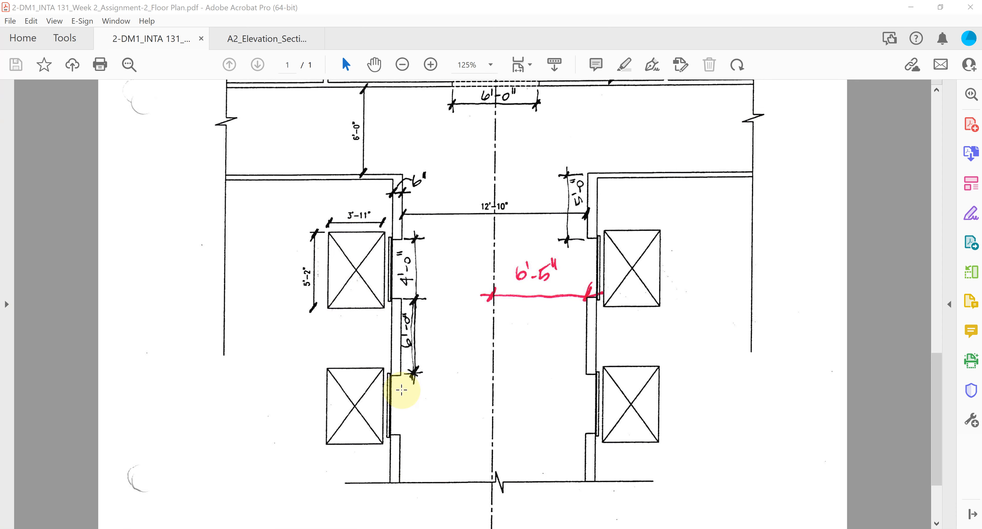
{"action": "mouse_move", "coordinate": [454, 528]}
{"action": "left_click", "coordinate": [460, 492]}
With Ortho off, move the cab rectangle from its right side's midpoint to the midpoint of the threshold line in the left opening.
{"action": "scroll", "coordinate": [461, 290], "scroll_direction": "down", "scroll_amount": 2}
{"action": "scroll", "coordinate": [460, 305], "scroll_direction": "up", "scroll_amount": 2}
{"action": "left_click", "coordinate": [419, 300]}
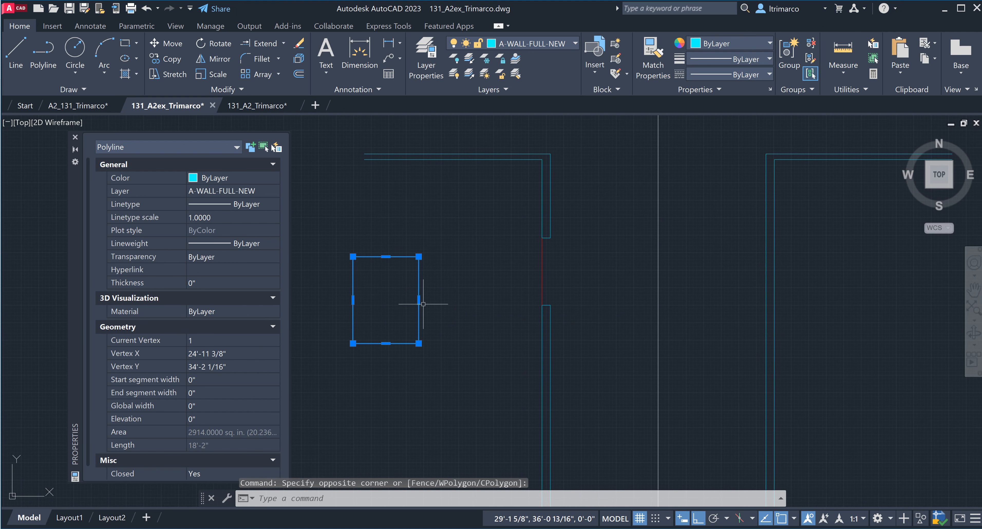
{"action": "mouse_move", "coordinate": [423, 301]}
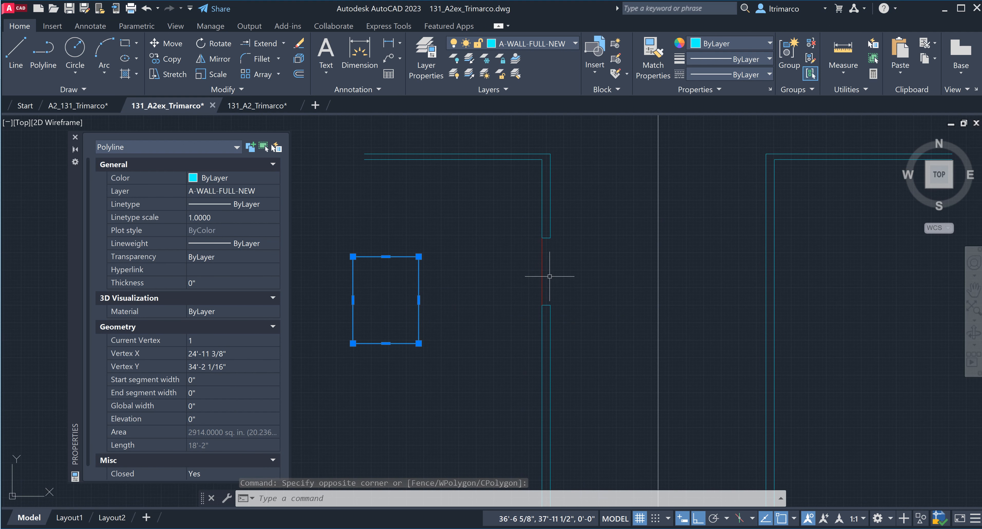
{"action": "type", "text": "m"}
{"action": "key", "text": "Return"}
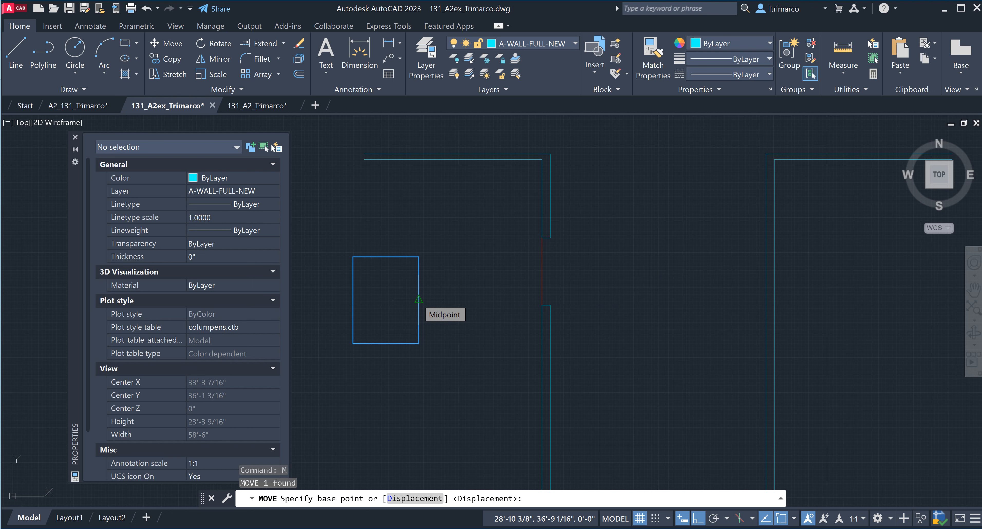
{"action": "left_click", "coordinate": [418, 300]}
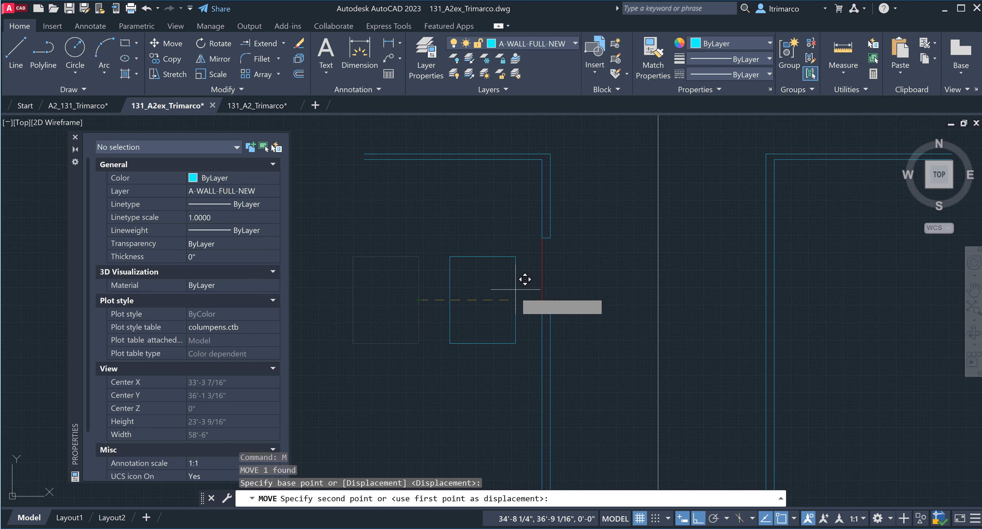
{"action": "left_click", "coordinate": [698, 518]}
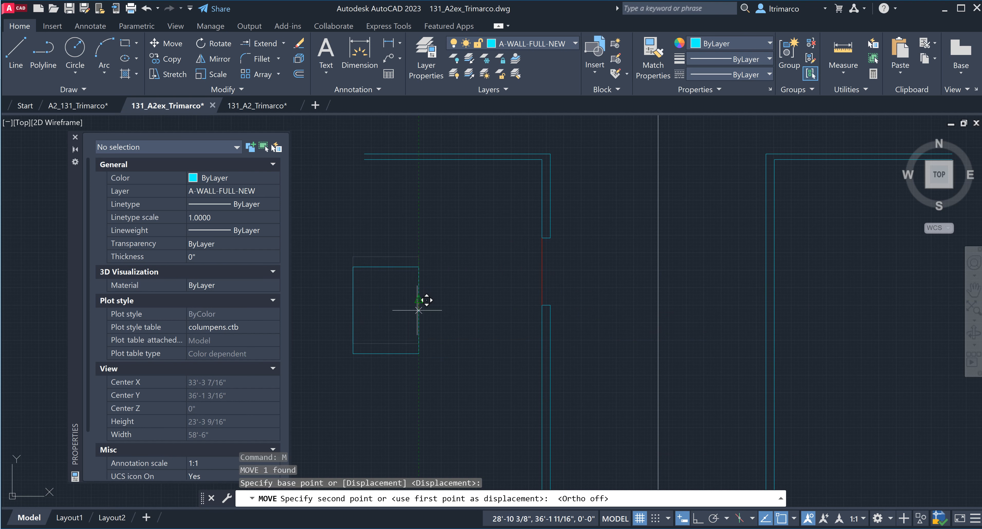
{"action": "left_click", "coordinate": [542, 272]}
{"action": "key", "text": "Escape"}
{"action": "key", "text": "Escape"}
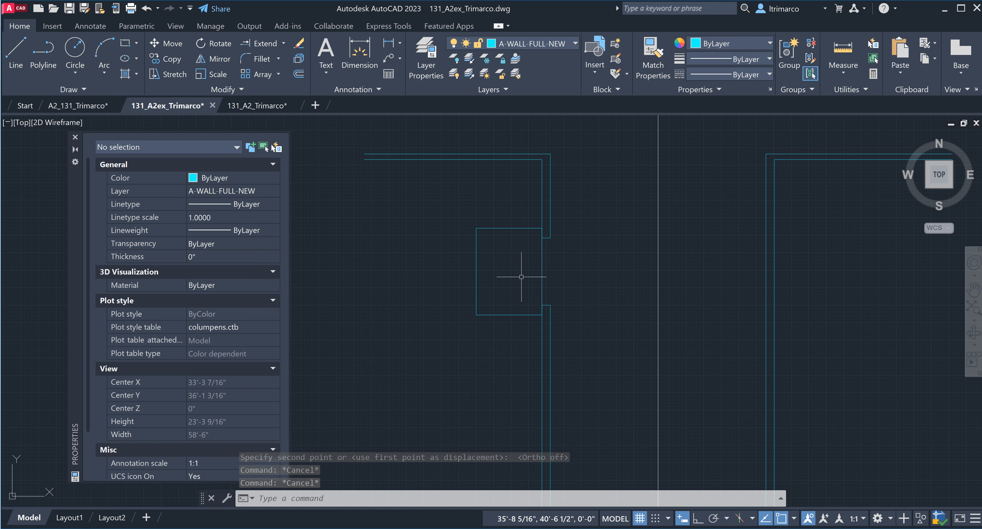
With Ortho on, move the elevator cab rectangle 3" left, away from the threshold line in the left opening.
{"action": "type", "text": "tm"}
{"action": "key", "text": "Return"}
{"action": "left_click", "coordinate": [522, 329]}
{"action": "left_click", "coordinate": [507, 299]}
{"action": "key", "text": "Return"}
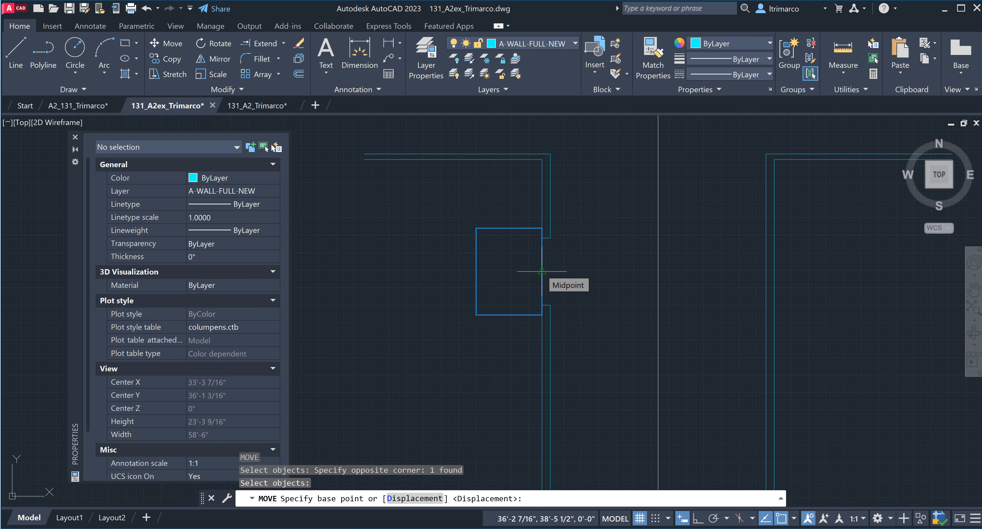
{"action": "left_click", "coordinate": [541, 271]}
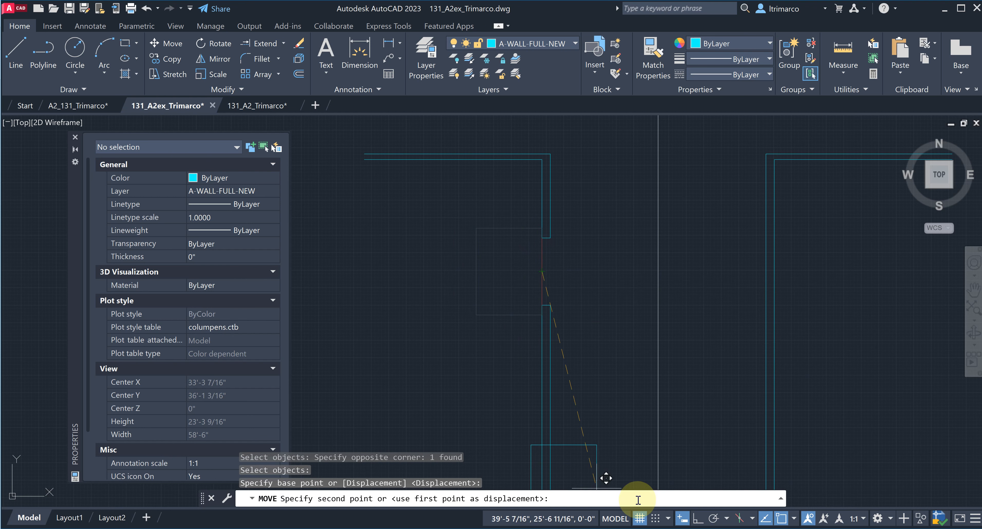
{"action": "left_click", "coordinate": [698, 518]}
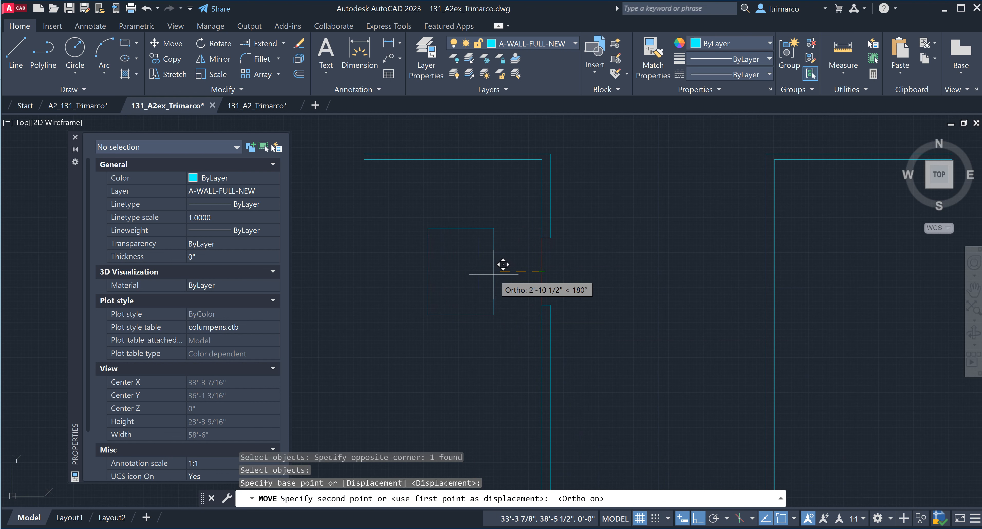
{"action": "type", "text": "3"}
{"action": "key", "text": "Return"}
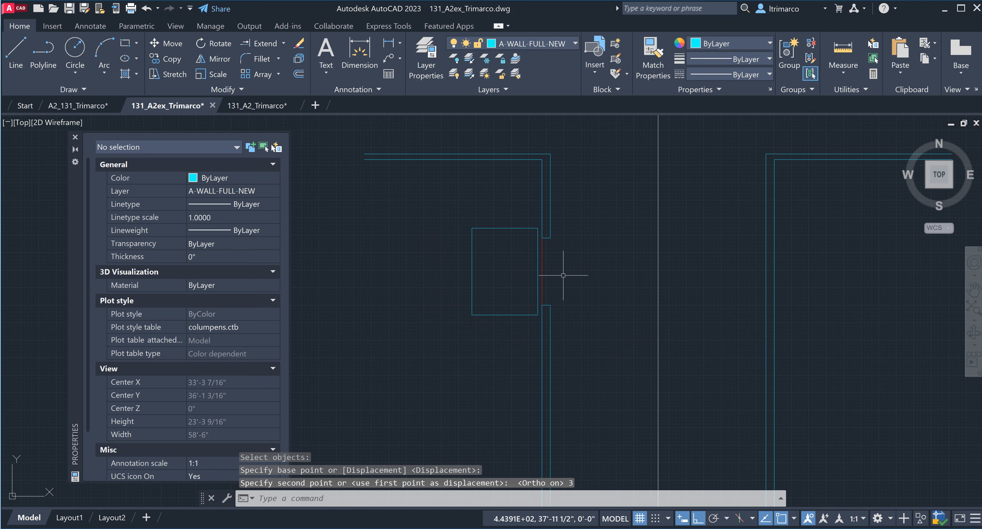
{"action": "scroll", "coordinate": [546, 266], "scroll_direction": "up", "scroll_amount": 2}
{"action": "scroll", "coordinate": [541, 244], "scroll_direction": "up", "scroll_amount": 2}
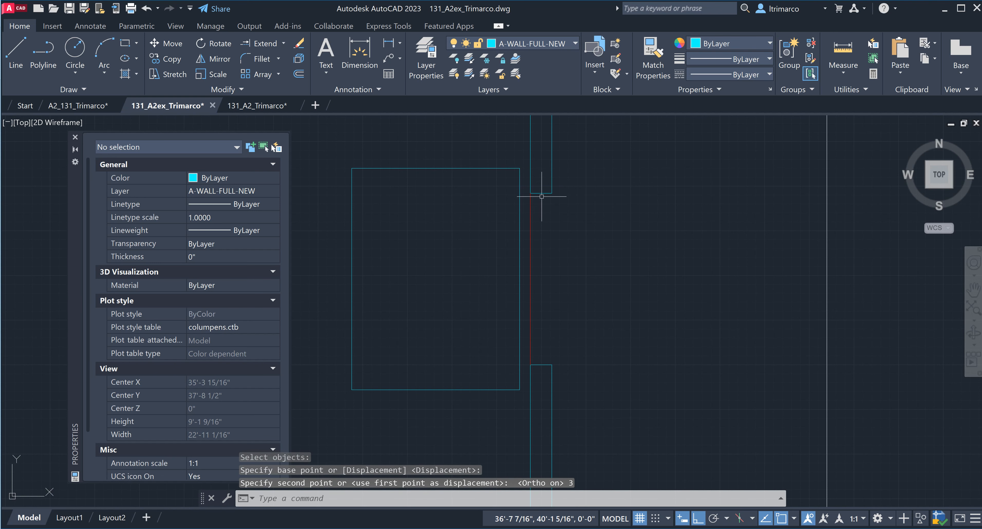
{"action": "left_click", "coordinate": [523, 225]}
{"action": "left_click", "coordinate": [522, 240]}
{"action": "left_click", "coordinate": [508, 237]}
{"action": "key", "text": "Escape"}
{"action": "key", "text": "Escape"}
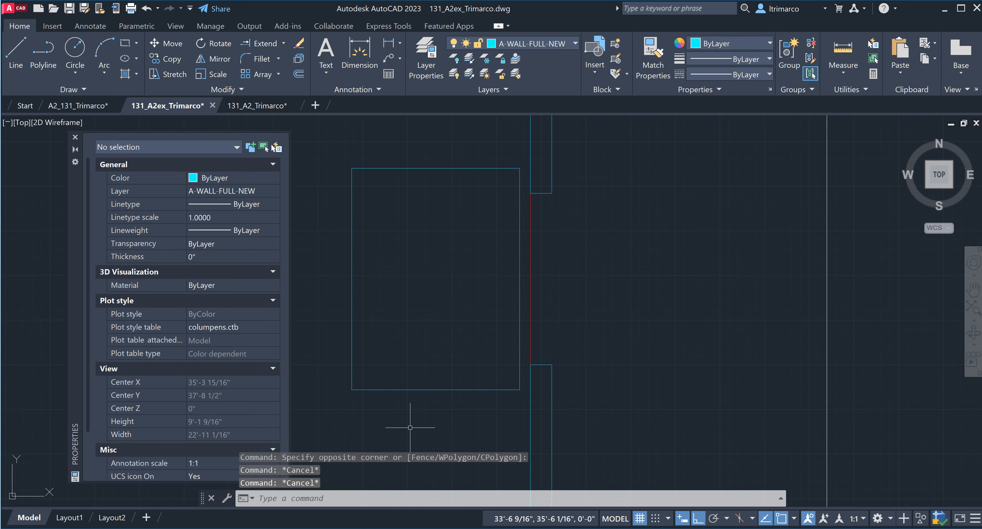
Check how the elevator cab symbol is drawn in the PDF floor plan sketch, returning to the AutoCAD drawing.
{"action": "left_click", "coordinate": [454, 528]}
{"action": "left_click", "coordinate": [410, 495]}
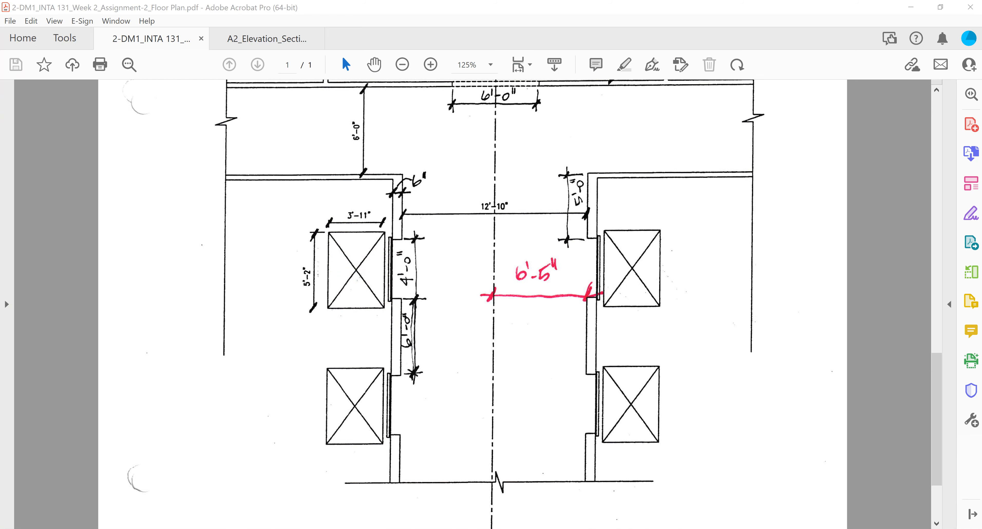
{"action": "left_click", "coordinate": [439, 492]}
Draw two diagonal lines between the opposite corners of the elevator cab rectangle to form an X.
{"action": "scroll", "coordinate": [489, 308], "scroll_direction": "down", "scroll_amount": 2}
{"action": "type", "text": "l"}
{"action": "key", "text": "Return"}
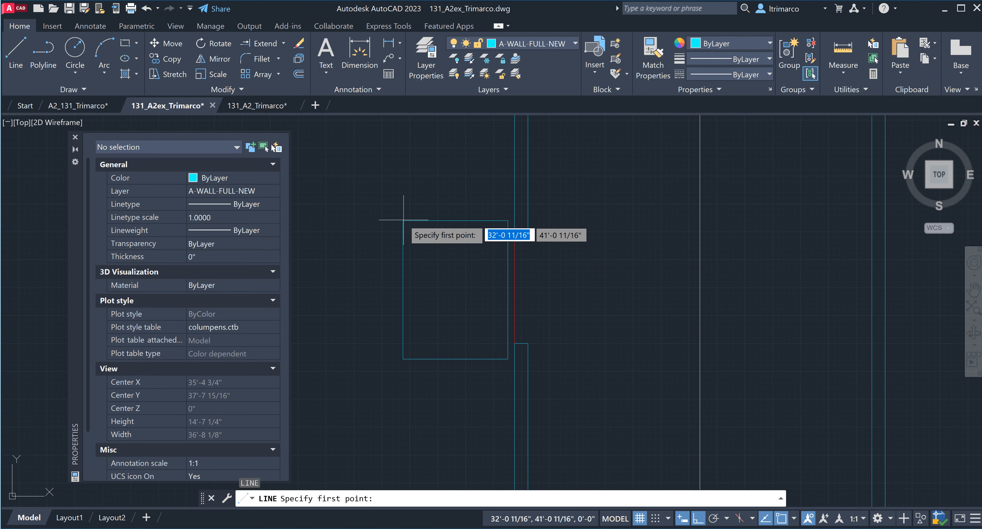
{"action": "left_click", "coordinate": [403, 220]}
{"action": "left_click", "coordinate": [507, 359]}
{"action": "key", "text": "Return"}
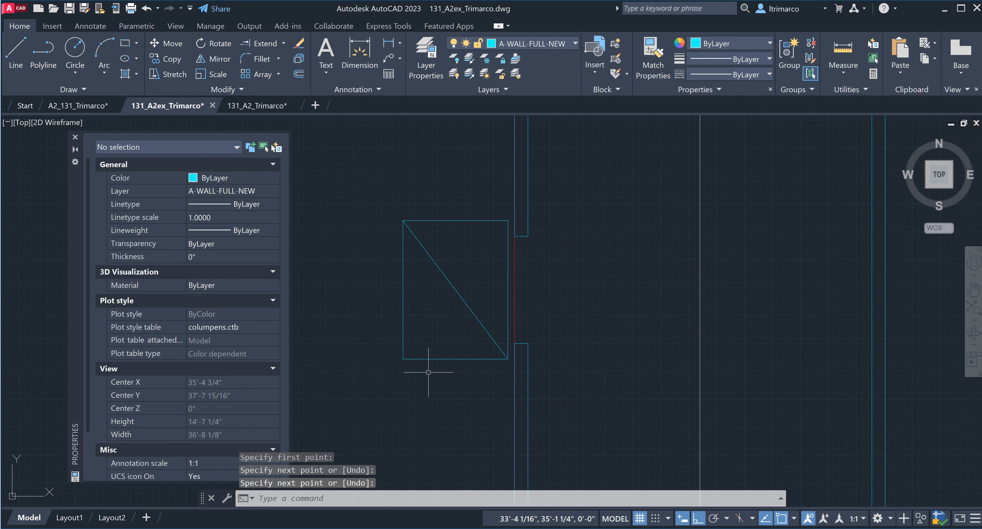
{"action": "key", "text": "Return"}
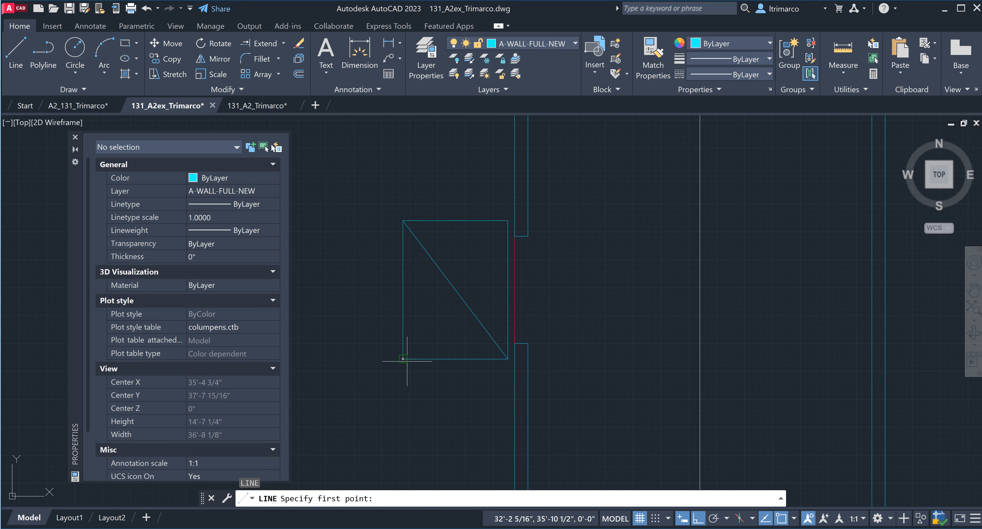
{"action": "left_click", "coordinate": [403, 358]}
{"action": "left_click", "coordinate": [508, 220]}
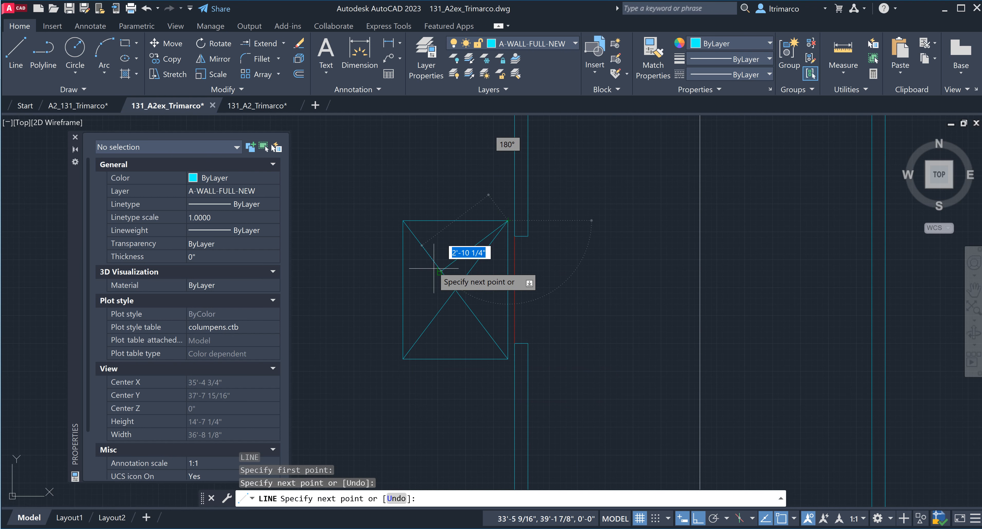
{"action": "key", "text": "Escape"}
{"action": "key", "text": "Escape"}
Assign the cab rectangle and its two diagonals to the A-ELEVATOR-CAB layer.
{"action": "left_click", "coordinate": [489, 378]}
{"action": "left_click", "coordinate": [400, 169]}
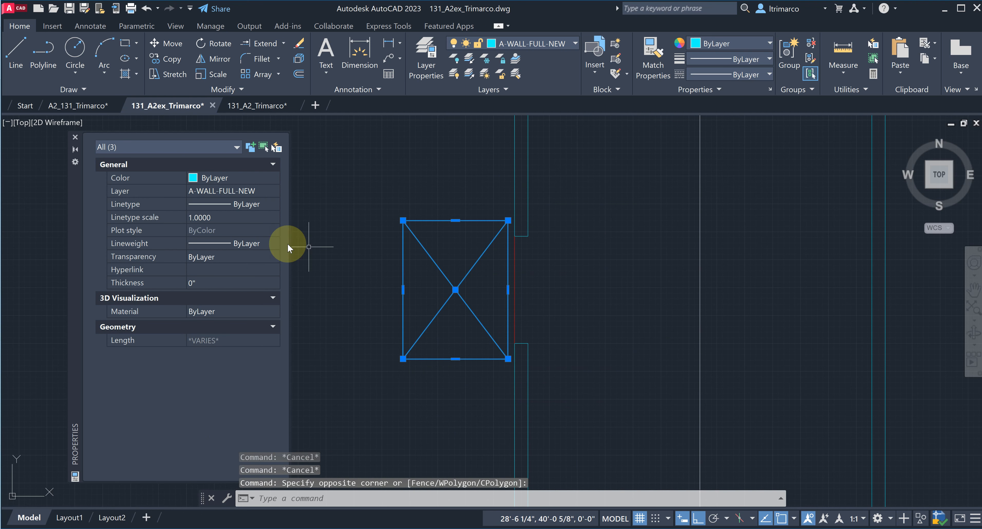
{"action": "left_click", "coordinate": [240, 191]}
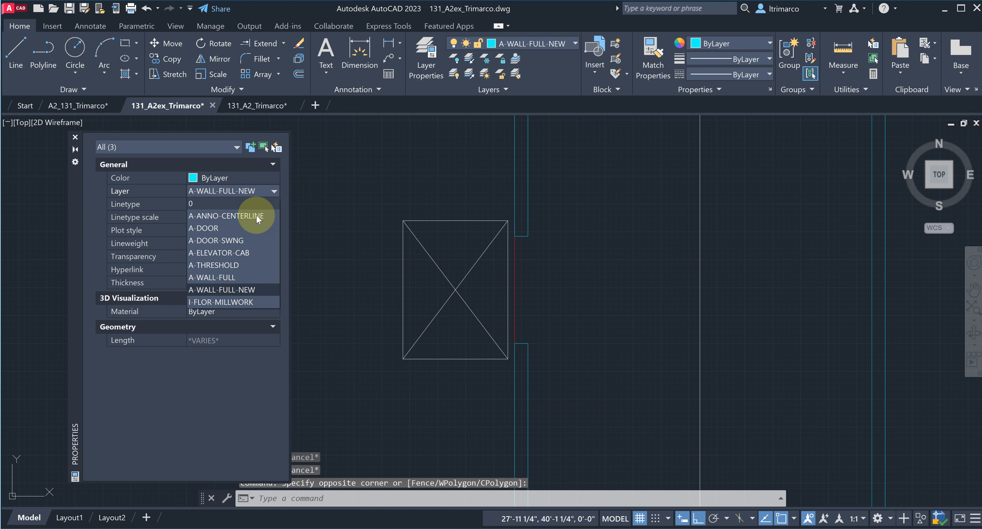
{"action": "left_click", "coordinate": [249, 252]}
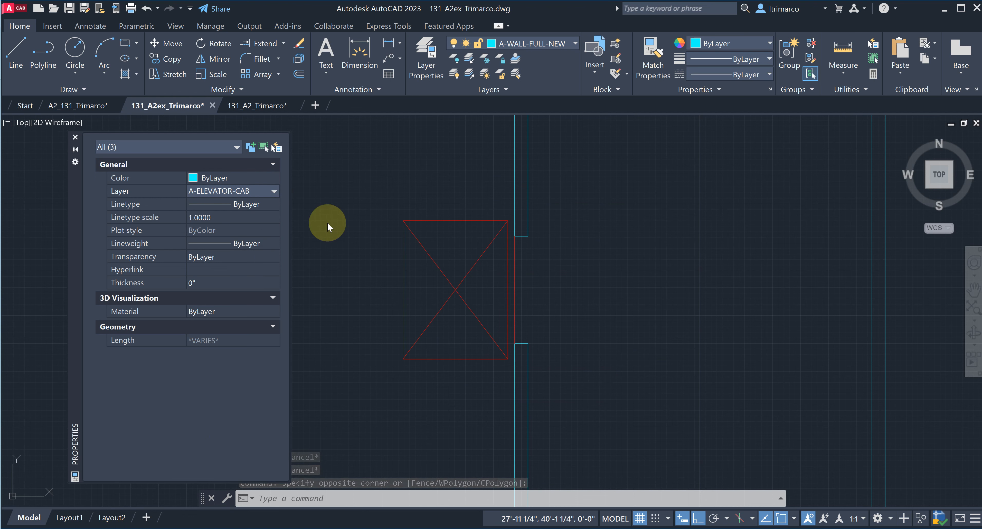
{"action": "key", "text": "Escape"}
{"action": "key", "text": "Escape"}
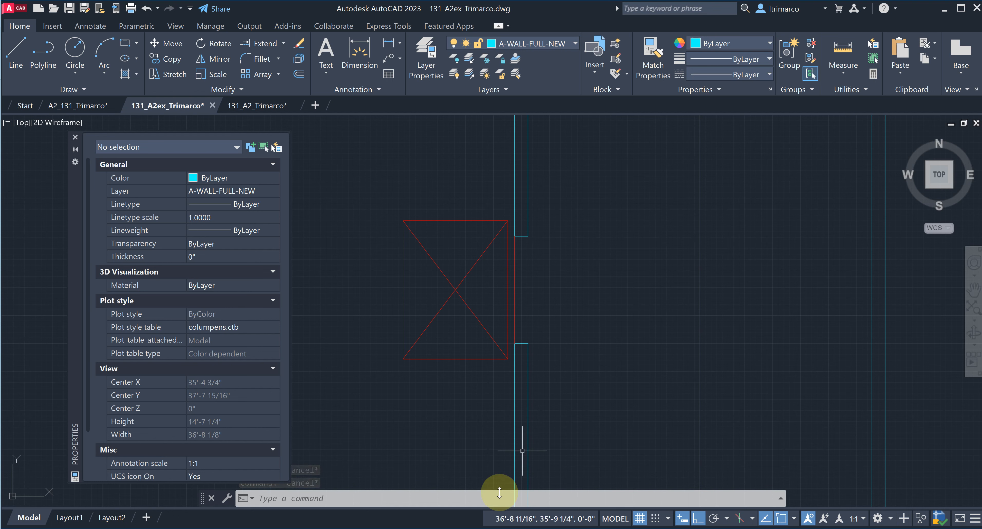
Check the elevator door between the cab and the left wall opening in the PDF sketch, returning to the AutoCAD drawing.
{"action": "left_click", "coordinate": [415, 517]}
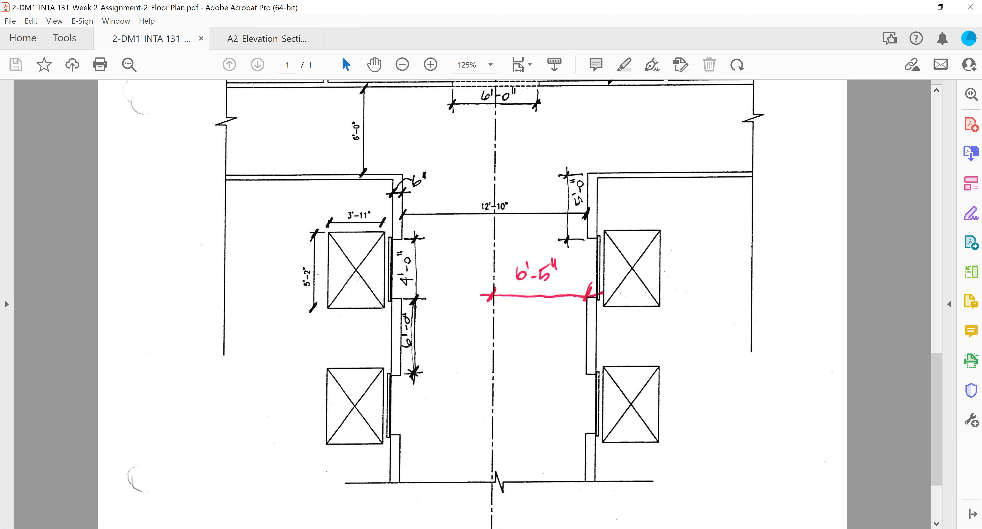
{"action": "mouse_move", "coordinate": [430, 528]}
{"action": "left_click", "coordinate": [440, 495]}
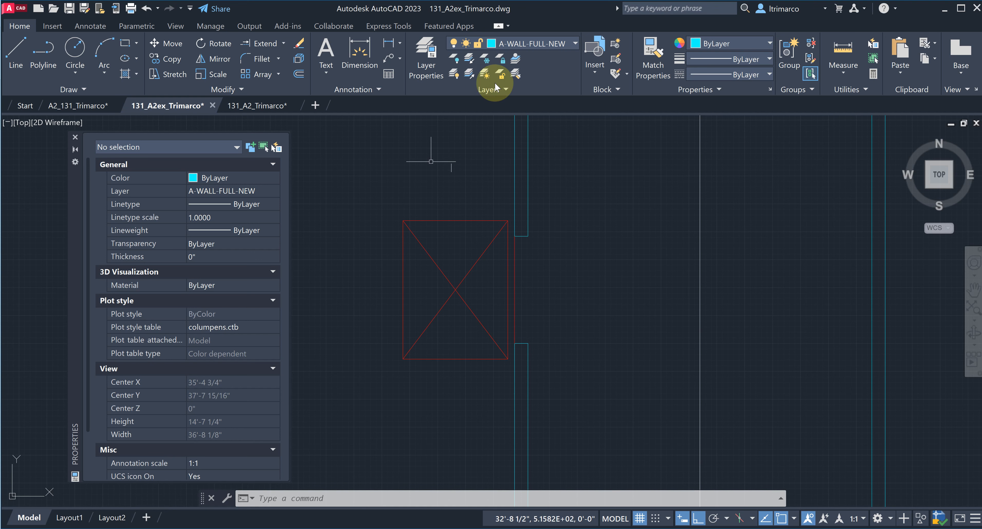
On the A-DOOR layer, draw the elevator door as a rectangle 1-1/4" wide and 4'-4" high, left of the cab.
{"action": "left_click", "coordinate": [537, 45]}
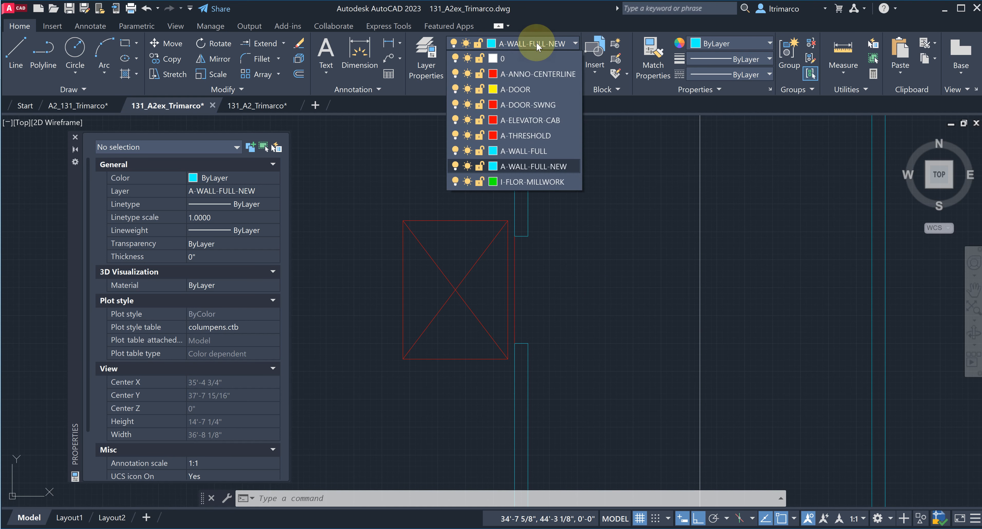
{"action": "left_click", "coordinate": [536, 90]}
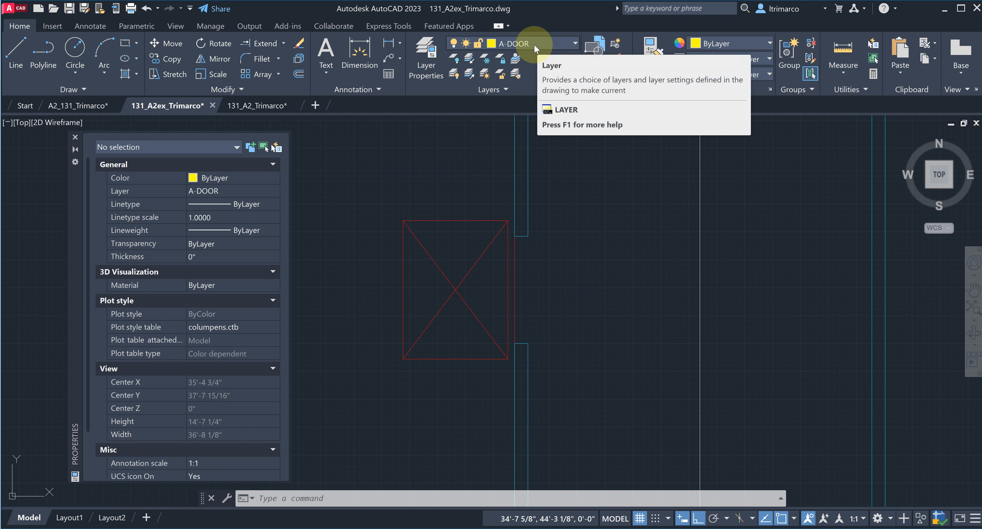
{"action": "left_click", "coordinate": [126, 45]}
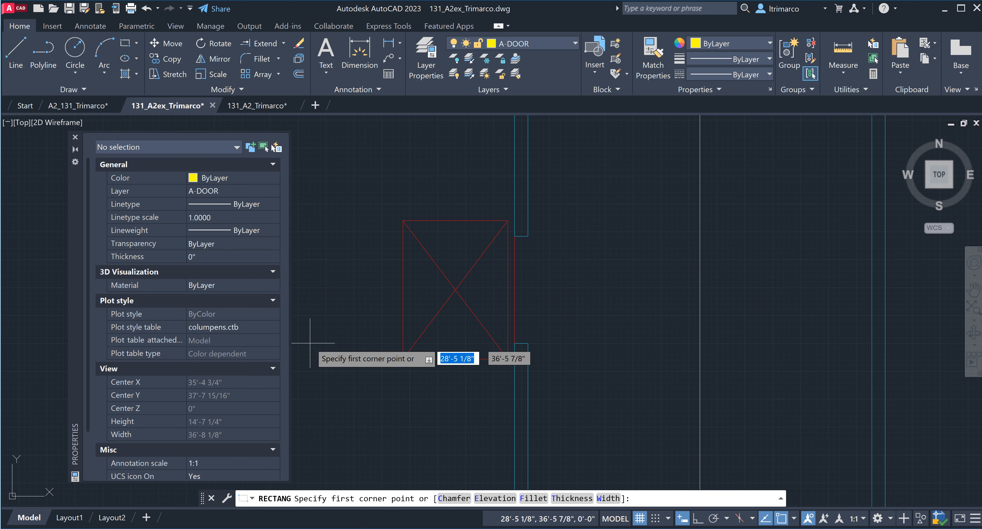
{"action": "left_click", "coordinate": [327, 358]}
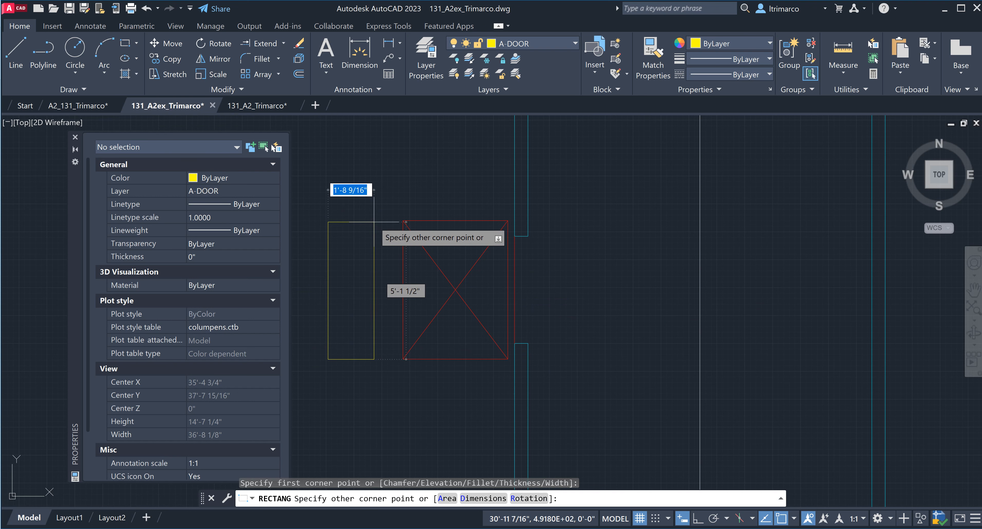
{"action": "key", "text": "F8"}
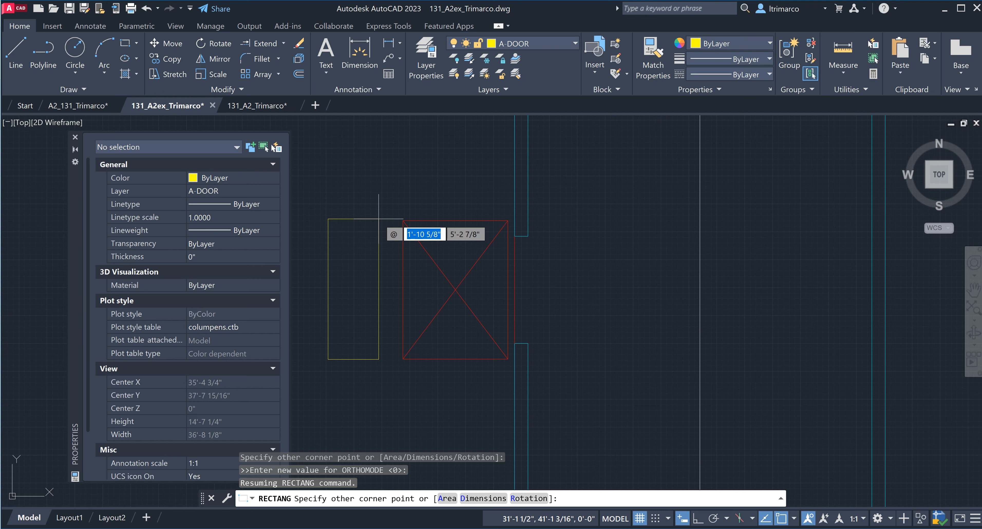
{"action": "type", "text": "1"}
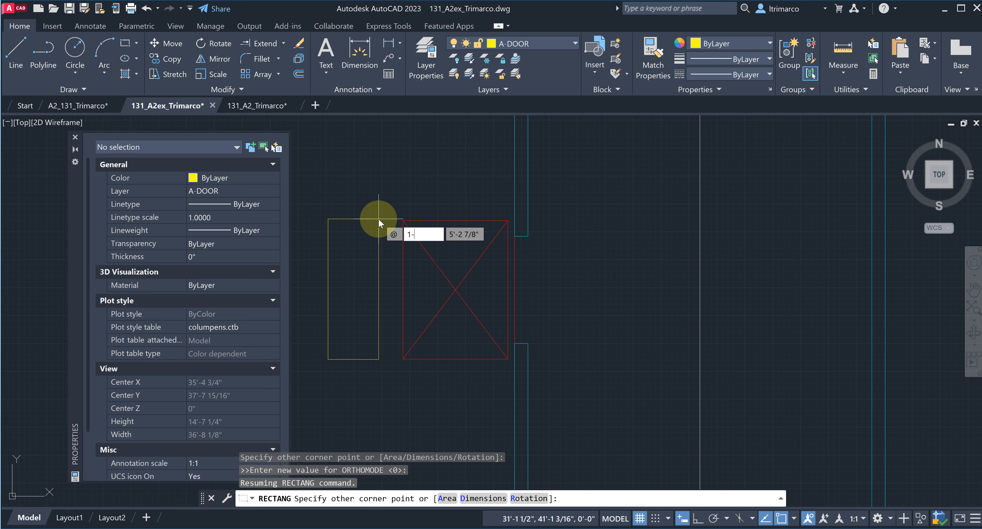
{"action": "type", "text": "-1/4"}
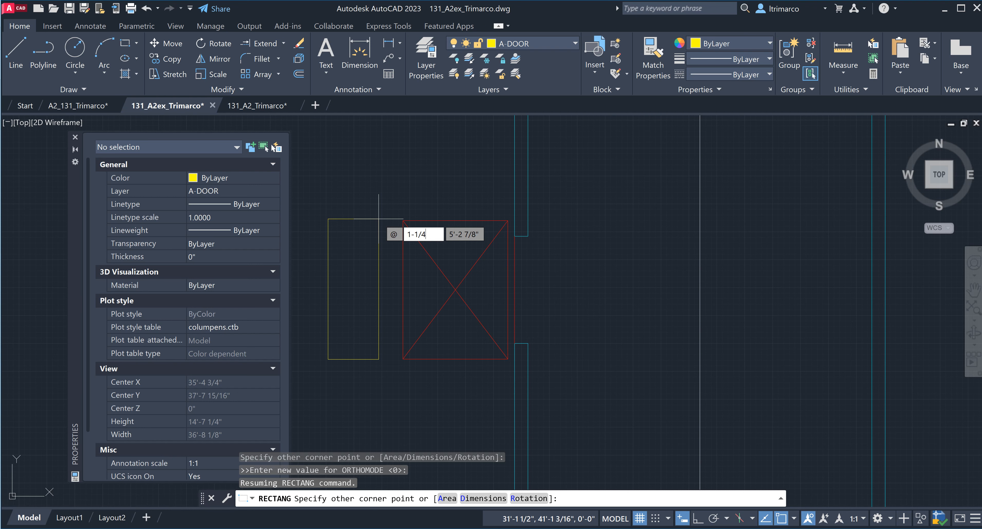
{"action": "key", "text": "Tab"}
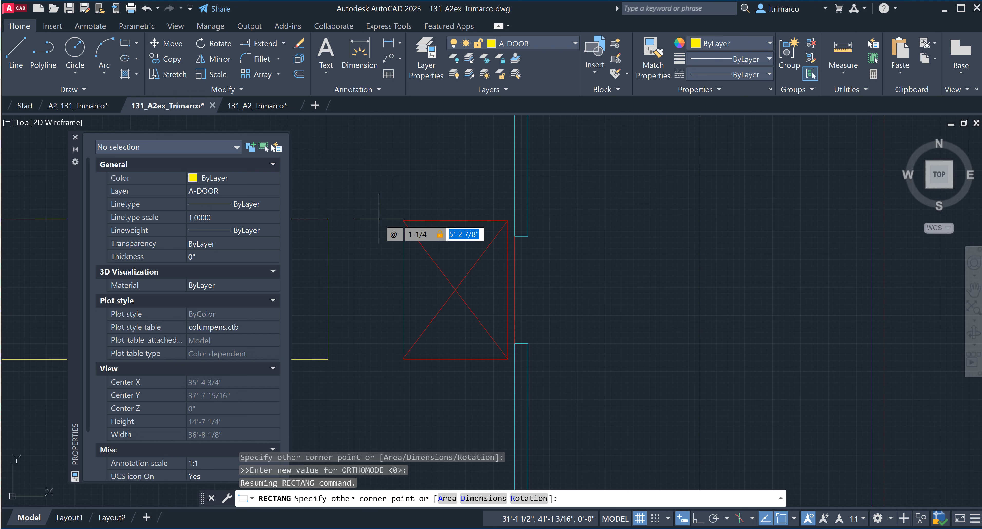
{"action": "type", "text": "3"}
{"action": "key", "text": "Return"}
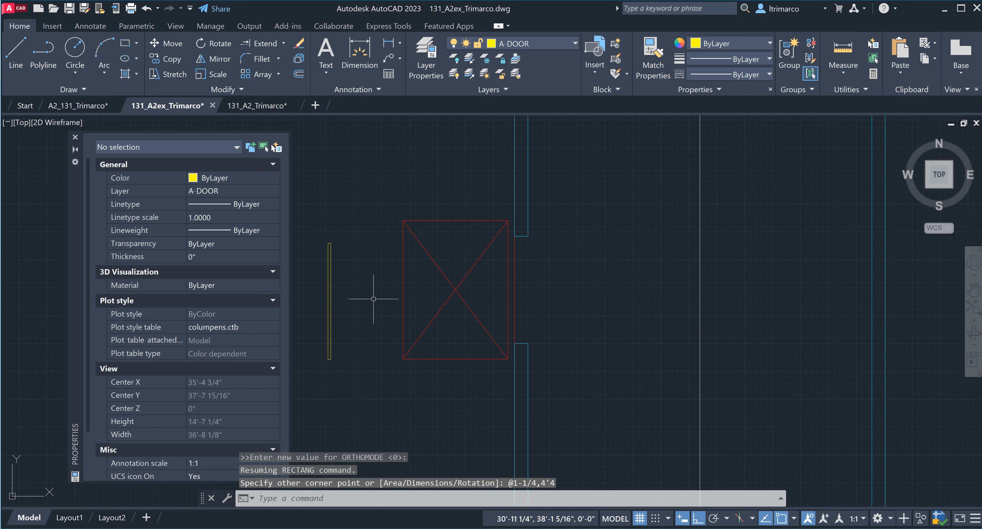
Move the door rectangle from its right side's midpoint to the midpoint of the threshold line in the left opening.
{"action": "type", "text": "m"}
{"action": "key", "text": "Return"}
{"action": "left_click", "coordinate": [349, 324]}
{"action": "left_click", "coordinate": [309, 304]}
{"action": "key", "text": "Return"}
{"action": "left_click", "coordinate": [330, 301]}
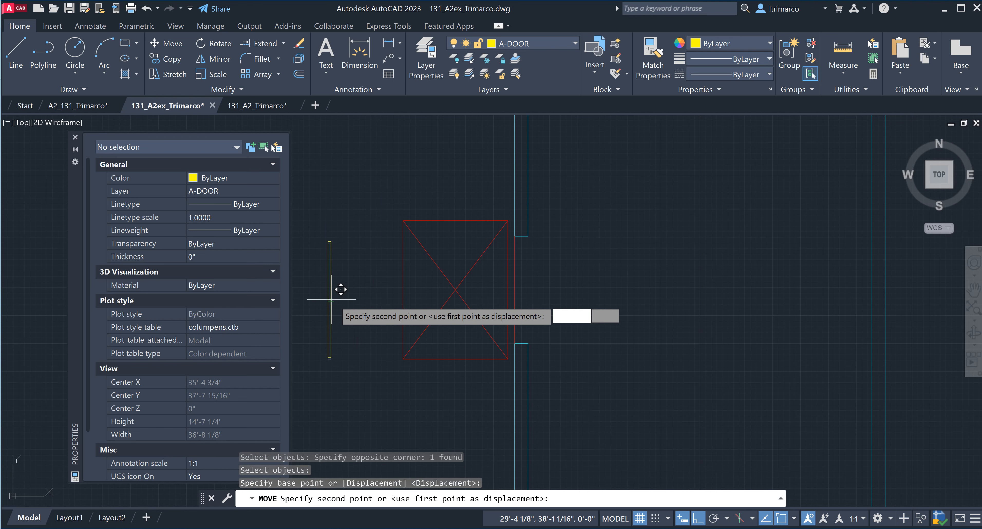
{"action": "scroll", "coordinate": [517, 279], "scroll_direction": "up", "scroll_amount": 4}
{"action": "left_click", "coordinate": [521, 285]}
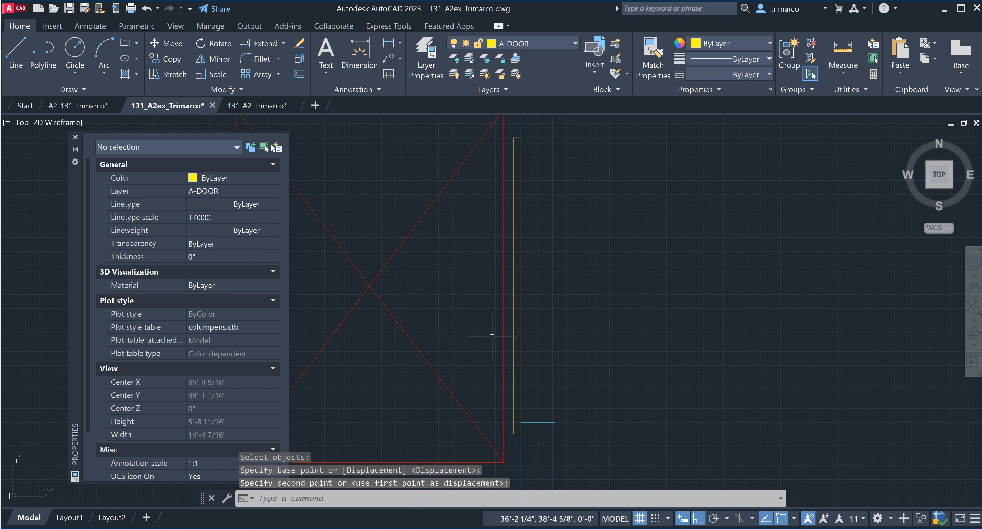
{"action": "scroll", "coordinate": [596, 352], "scroll_direction": "down", "scroll_amount": 2}
{"action": "key", "text": "Escape"}
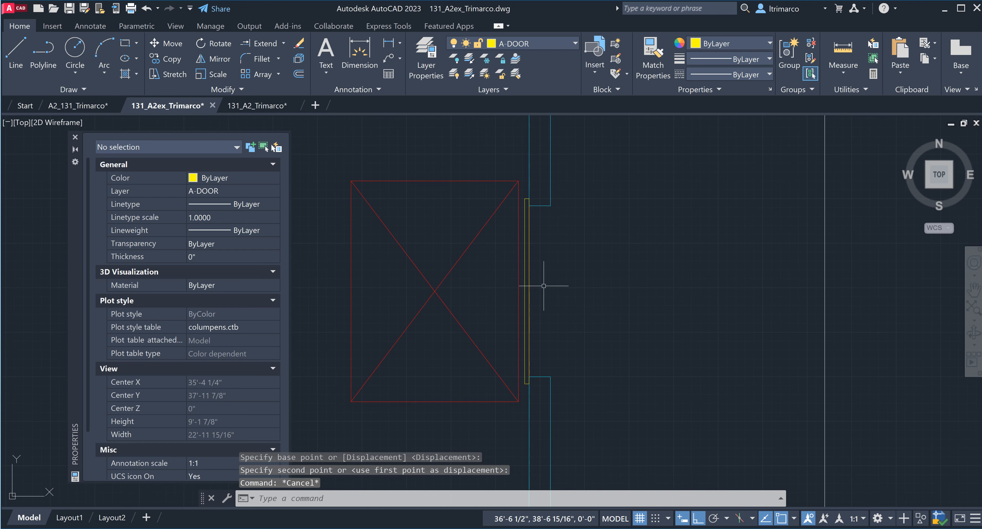
Move the door rectangle 1" left, away from the threshold line toward the elevator cab.
{"action": "scroll", "coordinate": [544, 285], "scroll_direction": "up", "scroll_amount": 2}
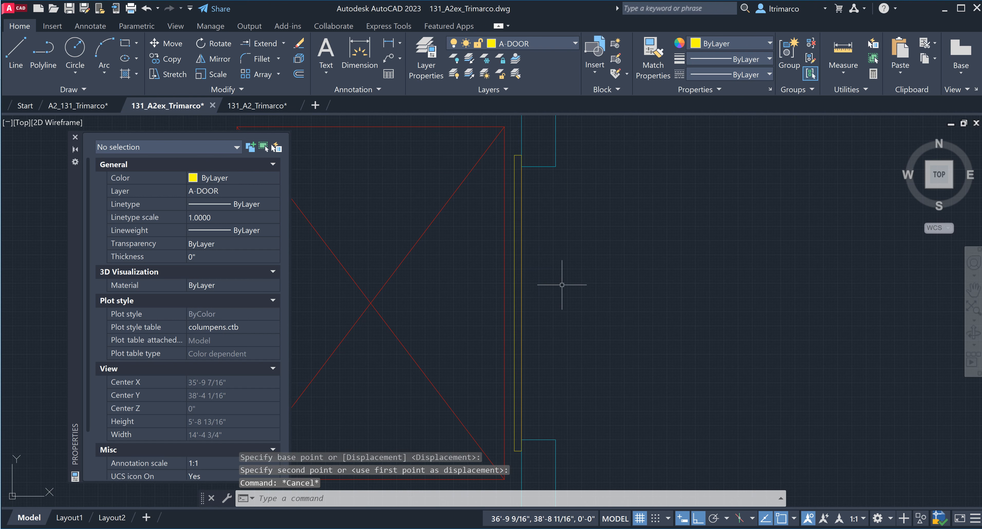
{"action": "right_click", "coordinate": [576, 295]}
{"action": "scroll", "coordinate": [542, 176], "scroll_direction": "up", "scroll_amount": 4}
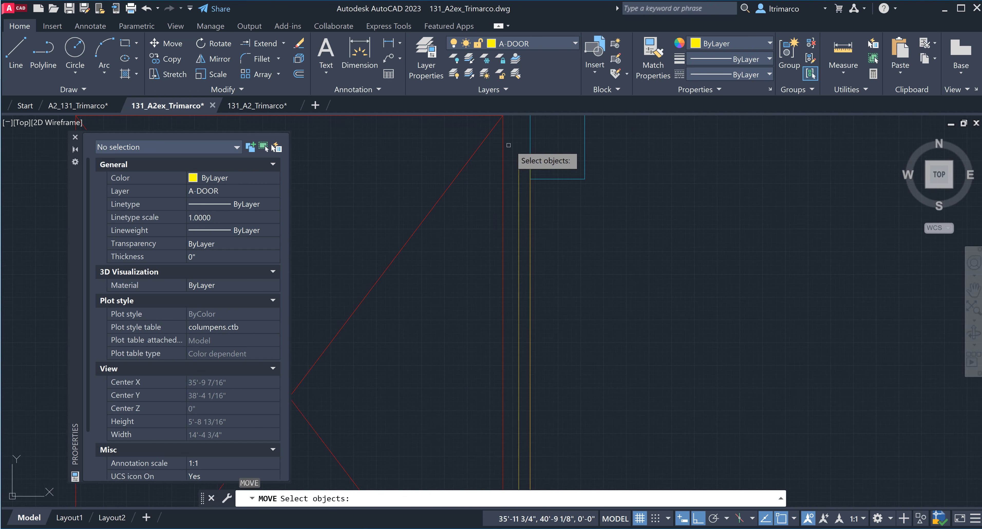
{"action": "left_click", "coordinate": [543, 198]}
{"action": "left_click", "coordinate": [527, 173]}
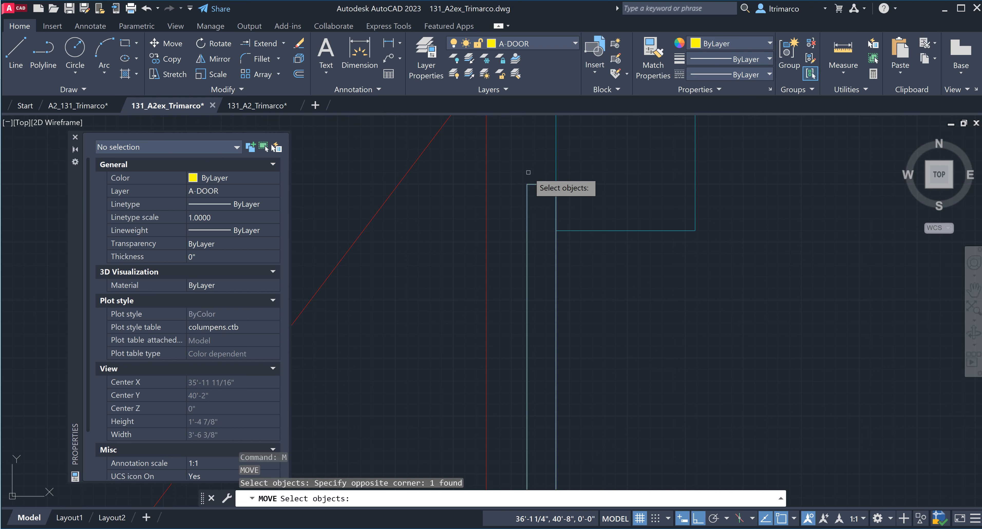
{"action": "right_click", "coordinate": [538, 148]}
{"action": "left_click", "coordinate": [538, 148]}
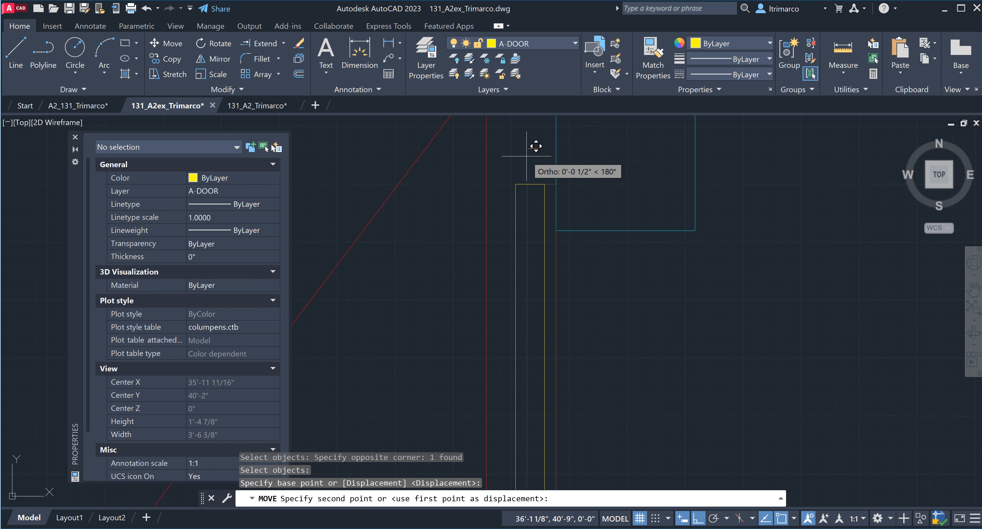
{"action": "type", "text": "1"}
{"action": "key", "text": "Return"}
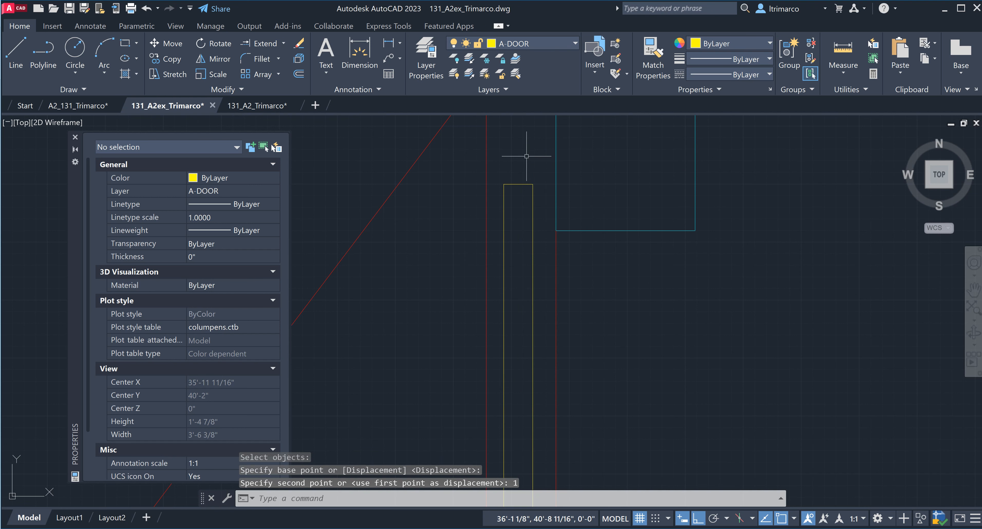
{"action": "key", "text": "Escape"}
{"action": "key", "text": "Escape"}
{"action": "scroll", "coordinate": [636, 285], "scroll_direction": "down", "scroll_amount": 5}
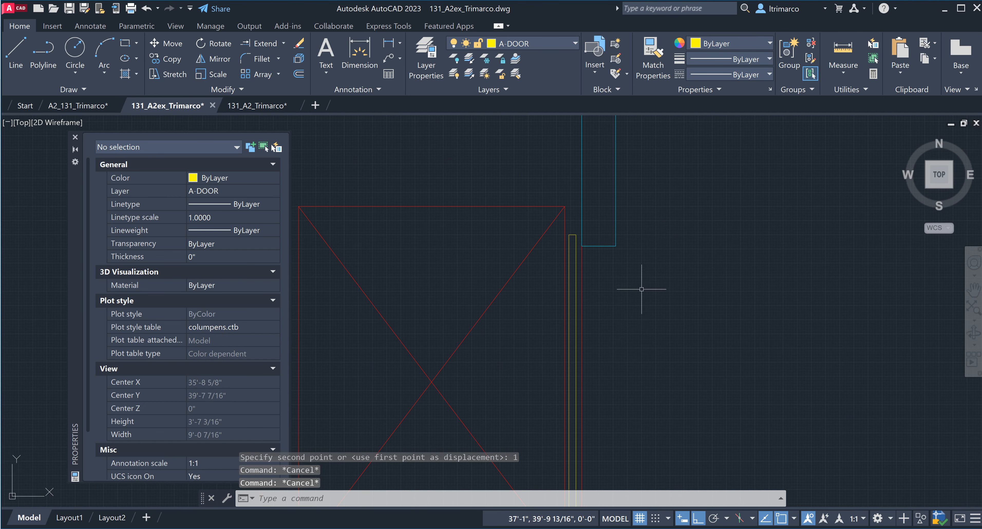
Examine the threshold line, door rectangle and crossed elevator cab at the left corridor opening.
{"action": "middle_click_drag", "start_coordinate": [629, 333], "coordinate": [614, 333]}
{"action": "scroll", "coordinate": [602, 261], "scroll_direction": "down", "scroll_amount": 4}
{"action": "scroll", "coordinate": [602, 261], "scroll_direction": "up", "scroll_amount": 2}
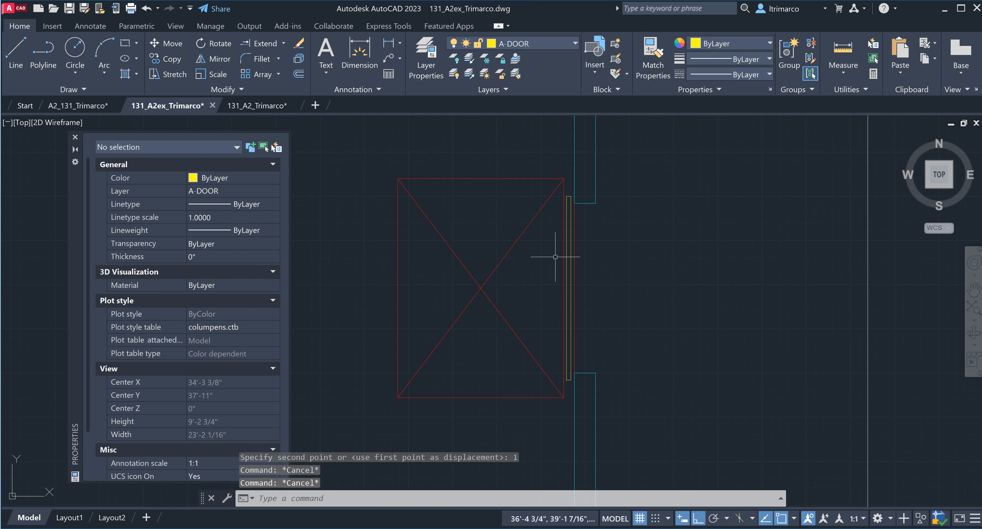
{"action": "scroll", "coordinate": [610, 263], "scroll_direction": "down", "scroll_amount": 2}
{"action": "mouse_move", "coordinate": [633, 214]}
{"action": "middle_mouse_down"}
{"action": "mouse_move", "coordinate": [635, 305]}
{"action": "mouse_move", "coordinate": [659, 297]}
{"action": "middle_mouse_up"}
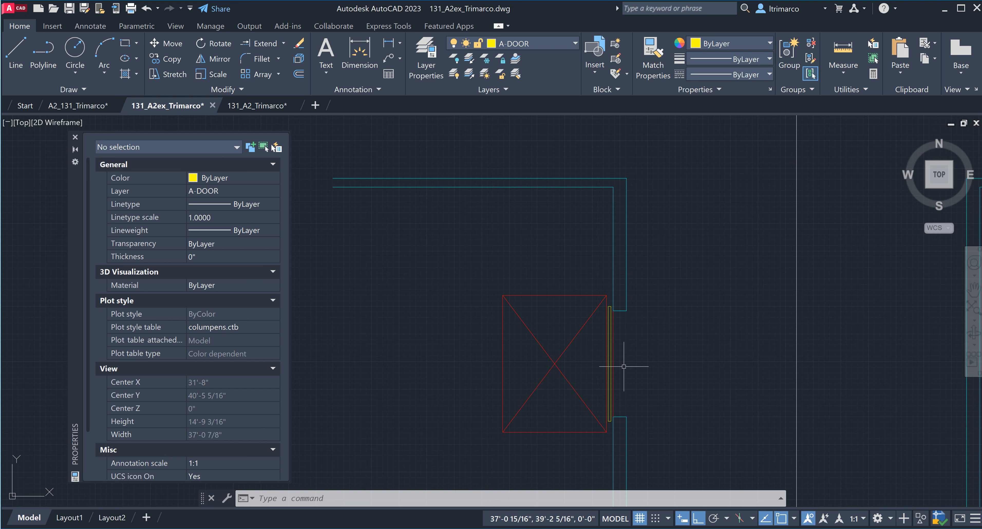
{"action": "scroll", "coordinate": [628, 388], "scroll_direction": "up", "scroll_amount": 4}
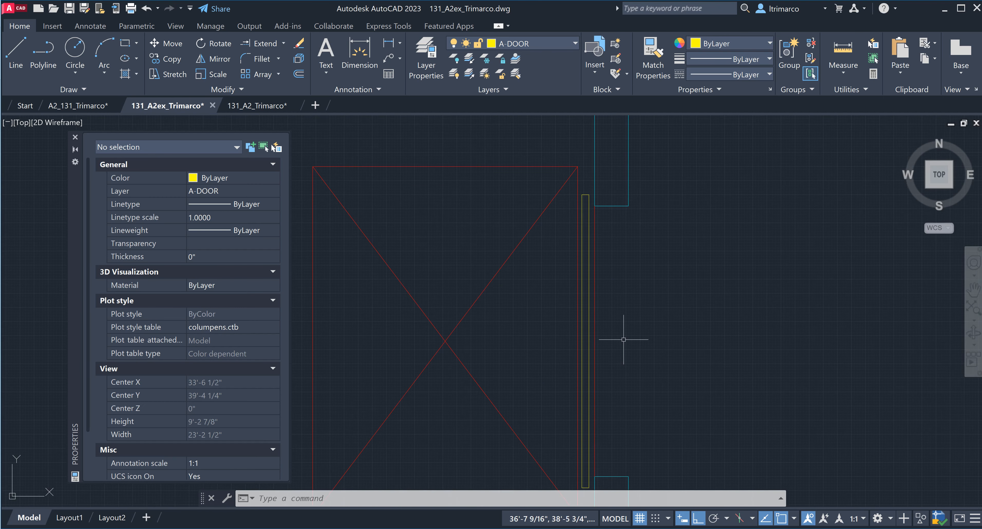
{"action": "left_click", "coordinate": [593, 248]}
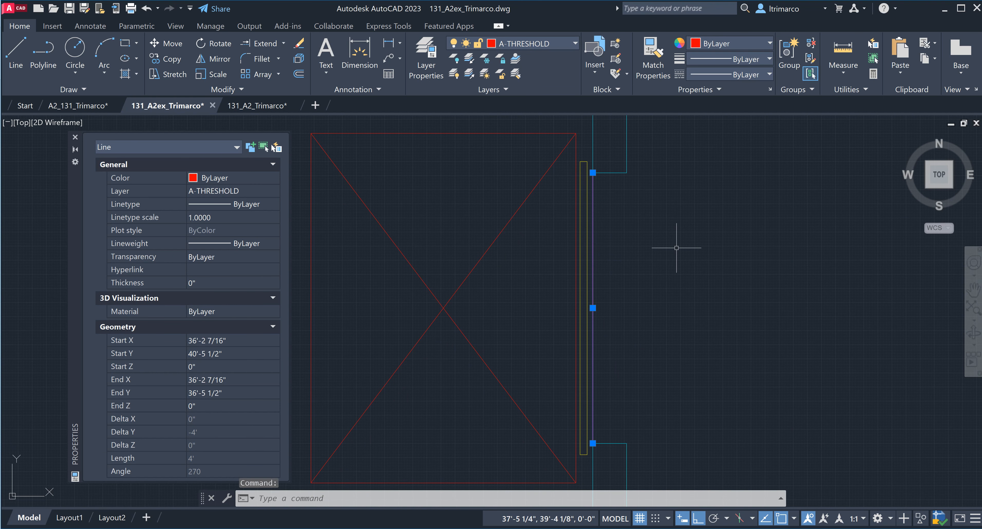
{"action": "key", "text": "Escape"}
{"action": "key", "text": "Escape"}
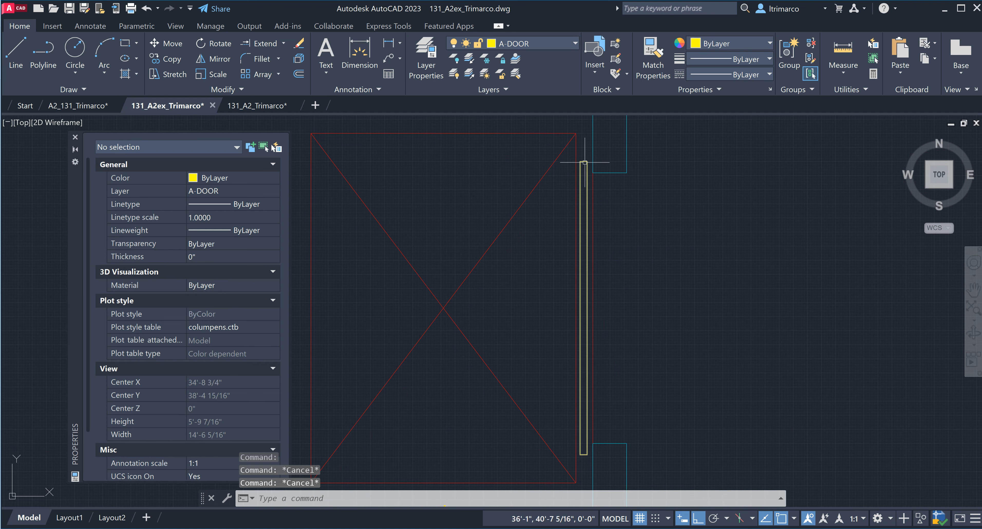
{"action": "left_click", "coordinate": [582, 163]}
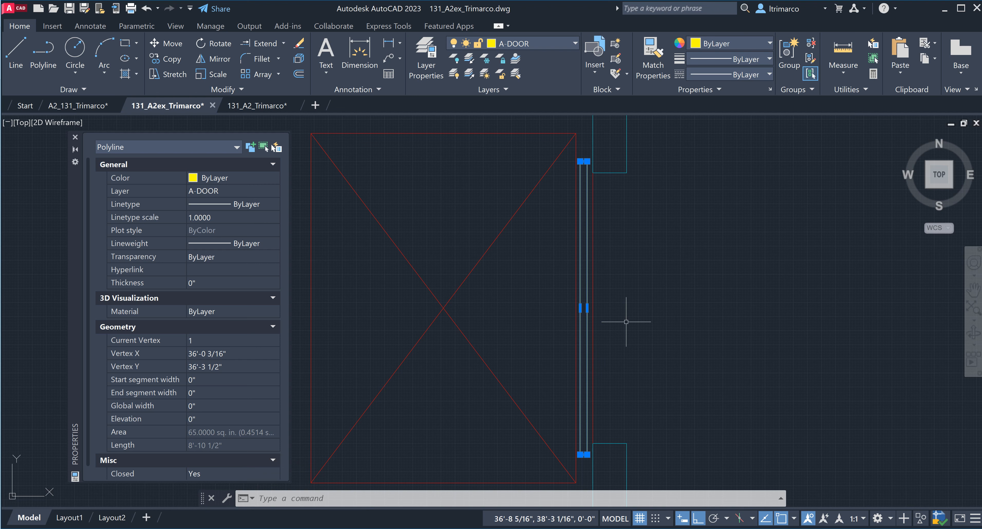
{"action": "scroll", "coordinate": [601, 298], "scroll_direction": "down", "scroll_amount": 2}
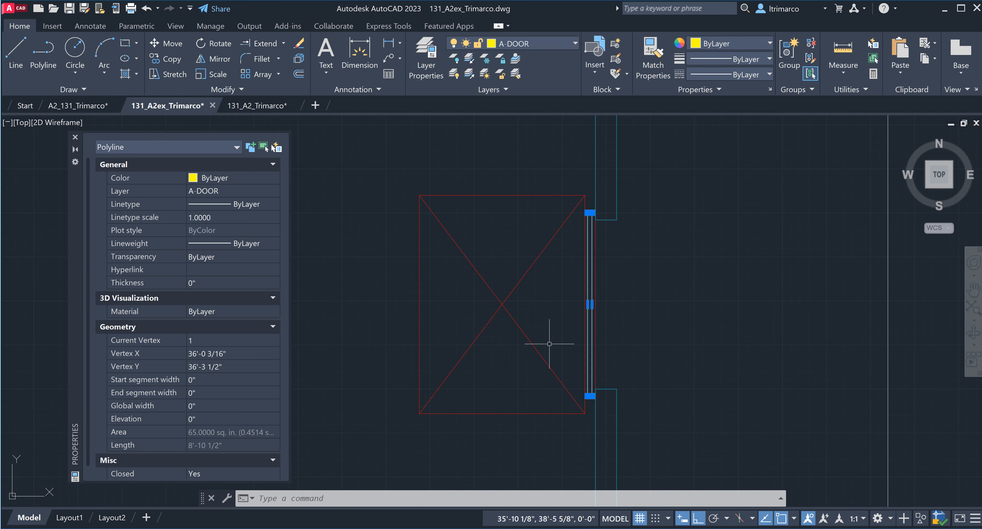
{"action": "left_click", "coordinate": [519, 447]}
{"action": "left_click", "coordinate": [439, 273]}
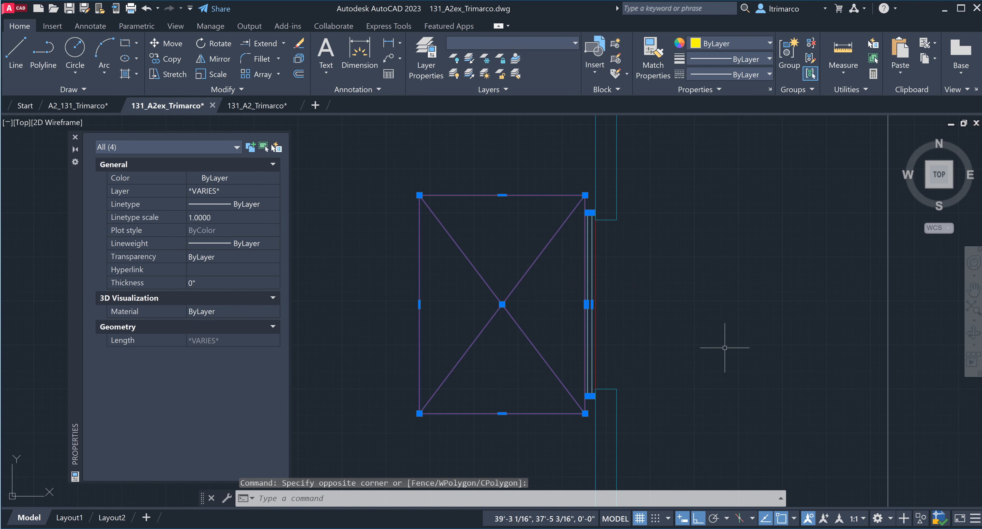
{"action": "key", "text": "Escape"}
{"action": "key", "text": "Escape"}
Save the drawing with the elevator cab and door at the left corridor opening.
{"action": "scroll", "coordinate": [725, 348], "scroll_direction": "down", "scroll_amount": 4}
{"action": "middle_click_drag", "start_coordinate": [680, 357], "coordinate": [529, 307]}
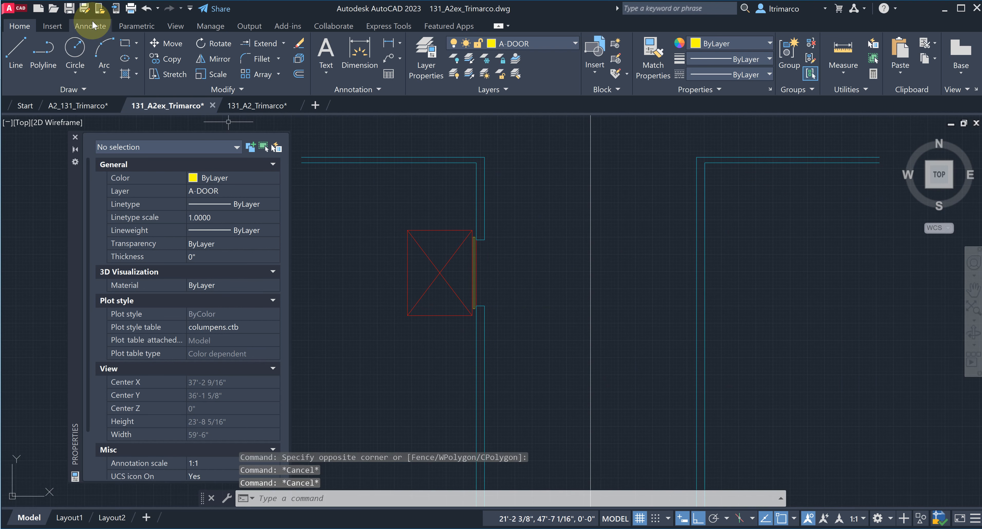
{"action": "left_click", "coordinate": [69, 10]}
{"action": "scroll", "coordinate": [528, 206], "scroll_direction": "down", "scroll_amount": 2}
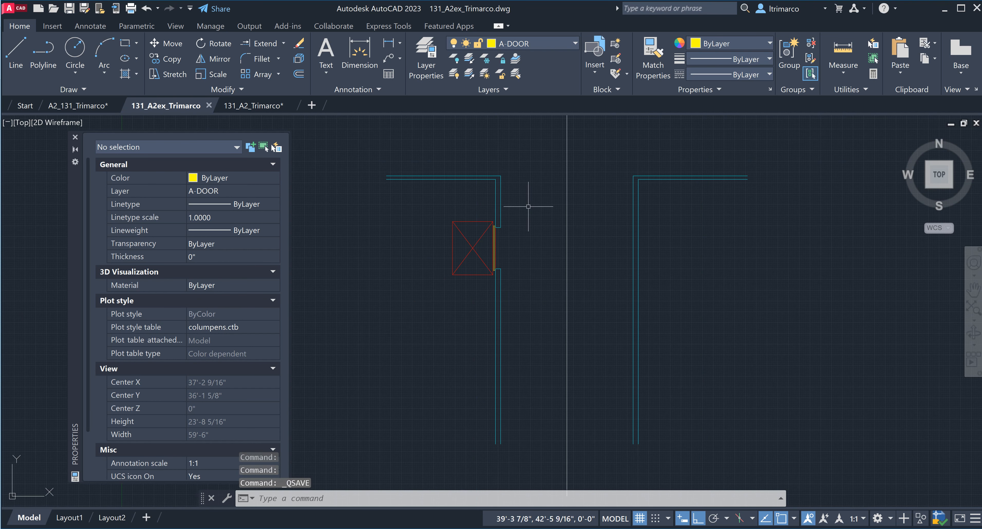
{"action": "left_click", "coordinate": [419, 301]}
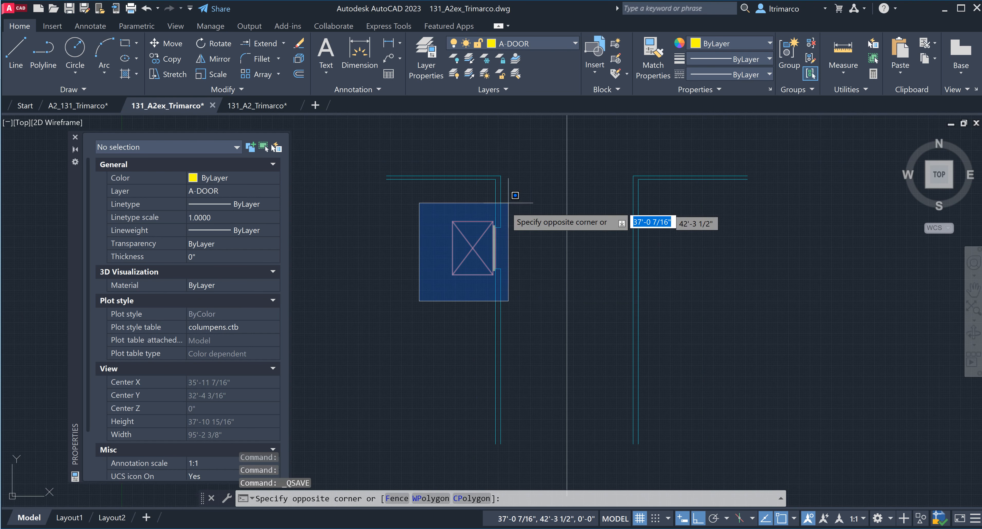
{"action": "left_click", "coordinate": [525, 201]}
{"action": "scroll", "coordinate": [509, 258], "scroll_direction": "up", "scroll_amount": 2}
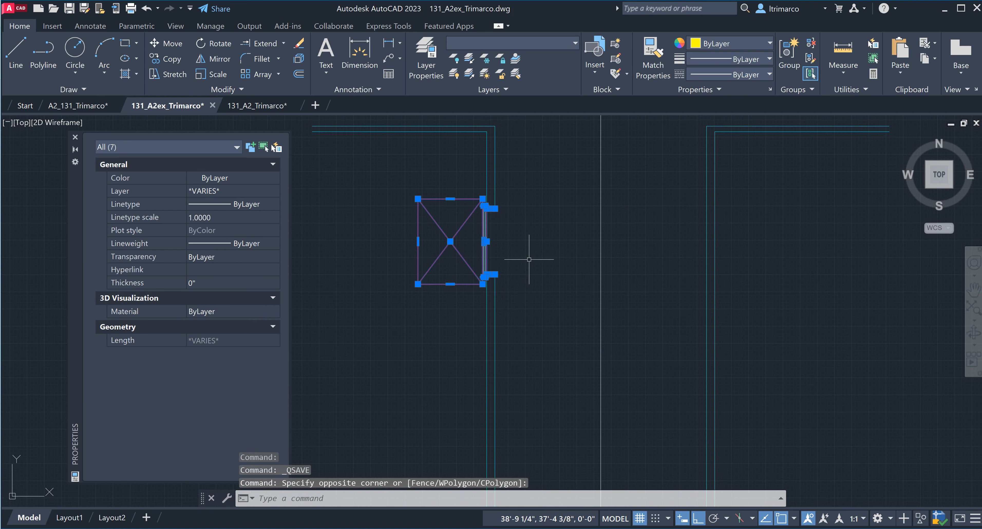
{"action": "key", "text": "Escape"}
{"action": "key", "text": "Escape"}
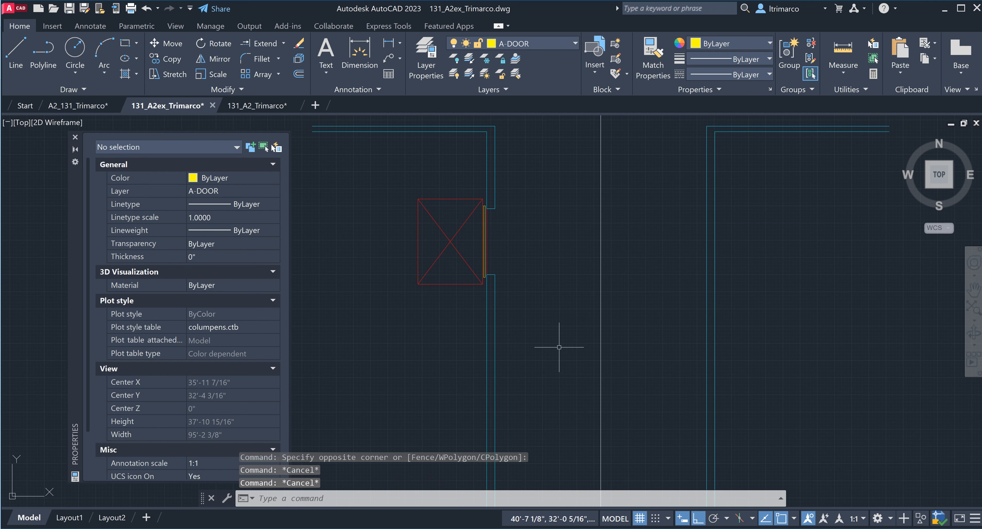
{"action": "left_click", "coordinate": [561, 338]}
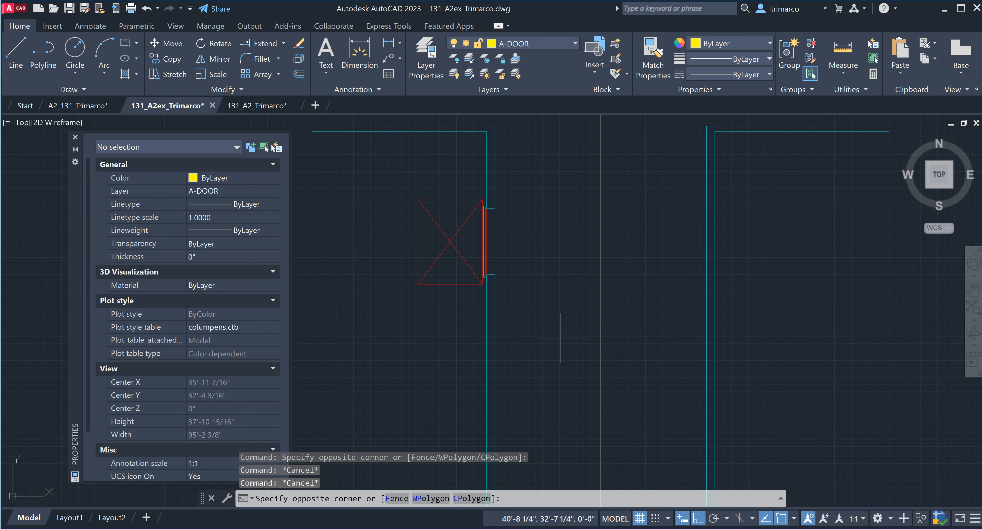
{"action": "left_click", "coordinate": [393, 168]}
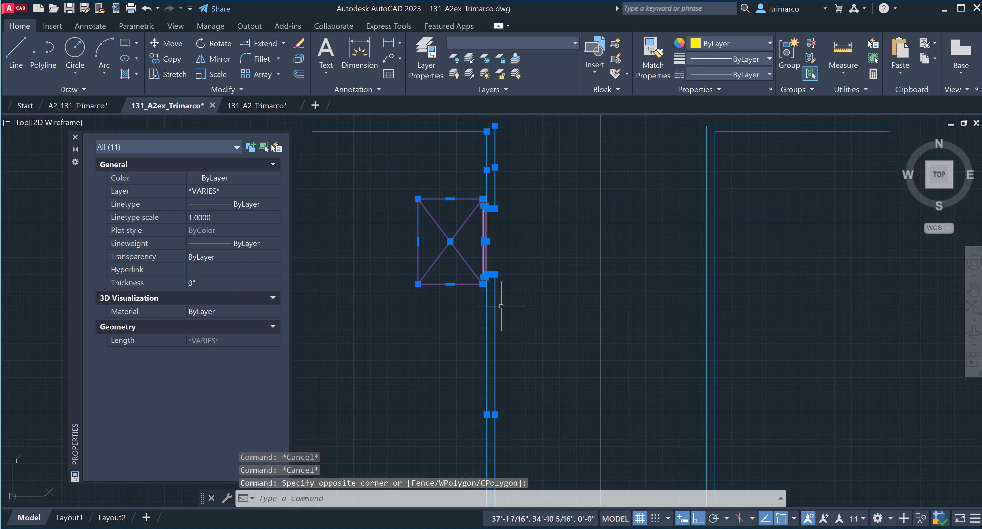
{"action": "key", "text": "Escape"}
{"action": "key", "text": "Escape"}
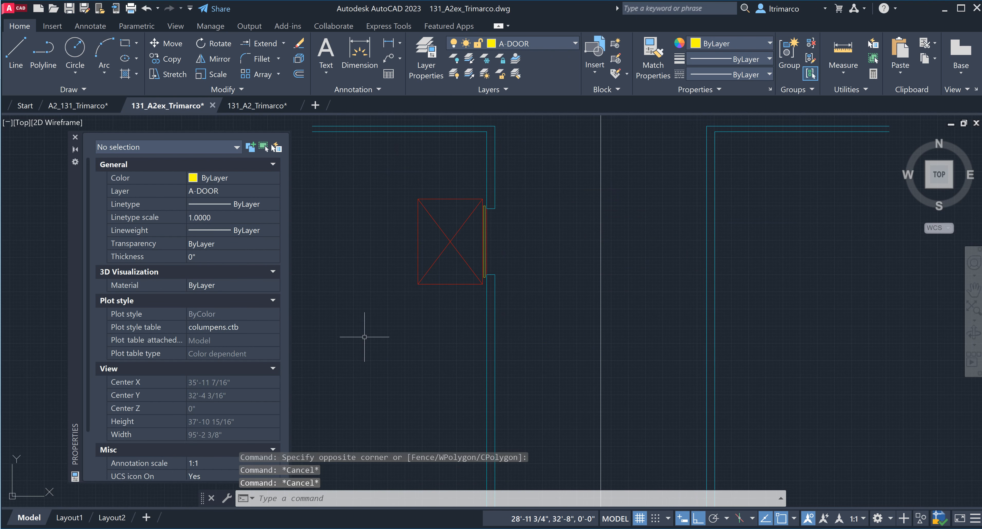
Mirror the left elevator cab, door, threshold and two jamb lines across the vertical centerline to the right corridor wall, keeping the source objects.
{"action": "left_click", "coordinate": [355, 343]}
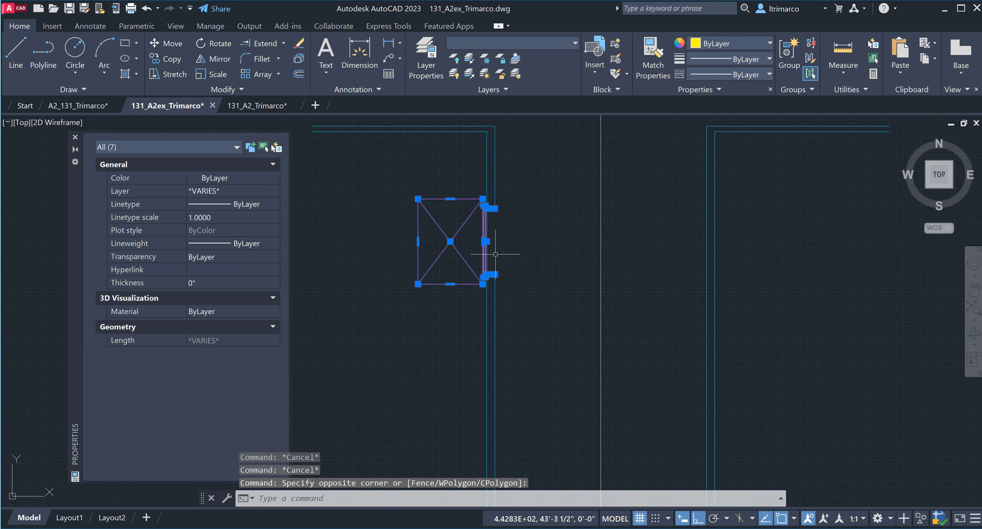
{"action": "scroll", "coordinate": [477, 267], "scroll_direction": "up", "scroll_amount": 5}
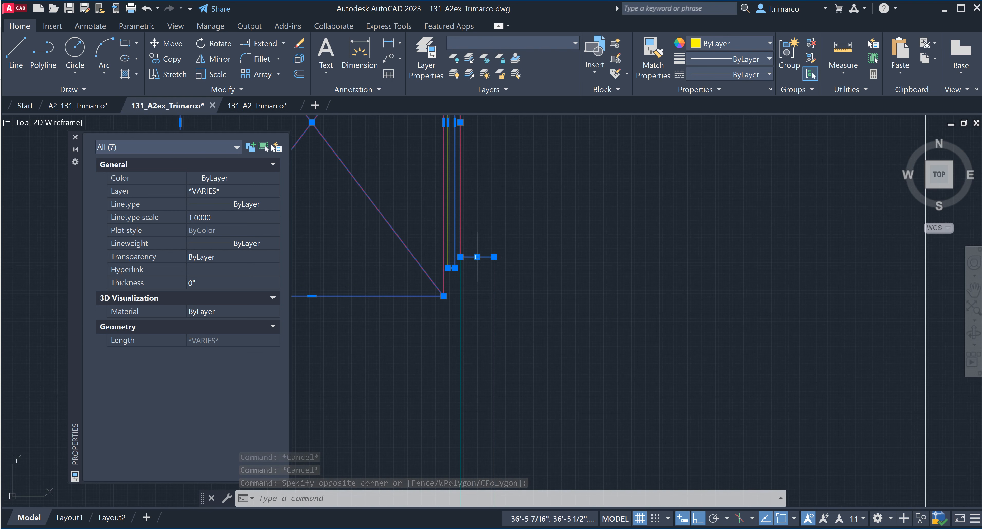
{"action": "scroll", "coordinate": [478, 260], "scroll_direction": "down", "scroll_amount": 5}
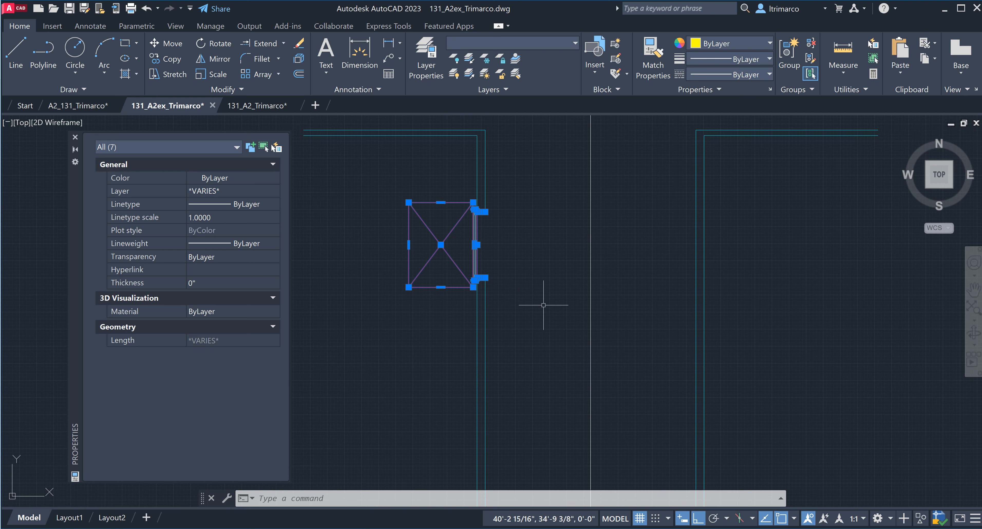
{"action": "left_click", "coordinate": [218, 60]}
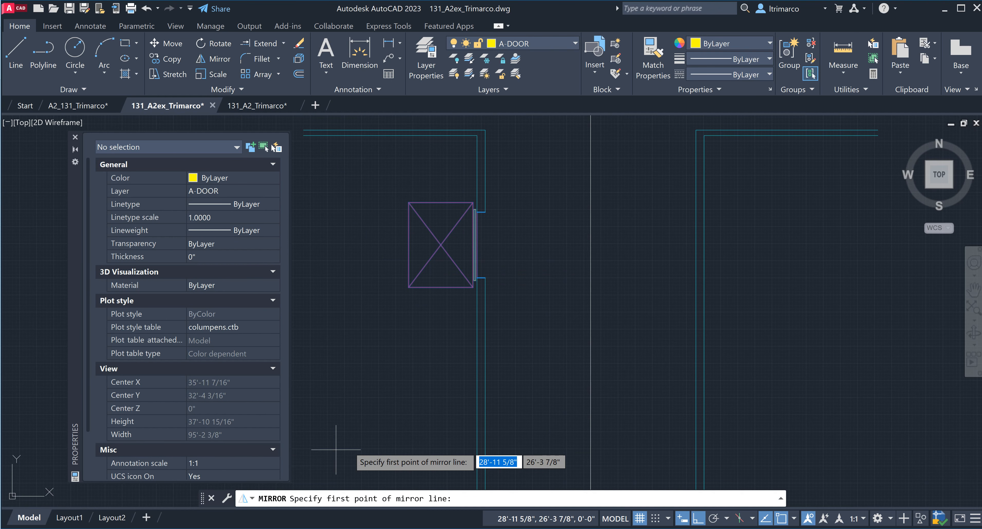
{"action": "scroll", "coordinate": [444, 415], "scroll_direction": "down", "scroll_amount": 2}
{"action": "scroll", "coordinate": [495, 349], "scroll_direction": "down", "scroll_amount": 2}
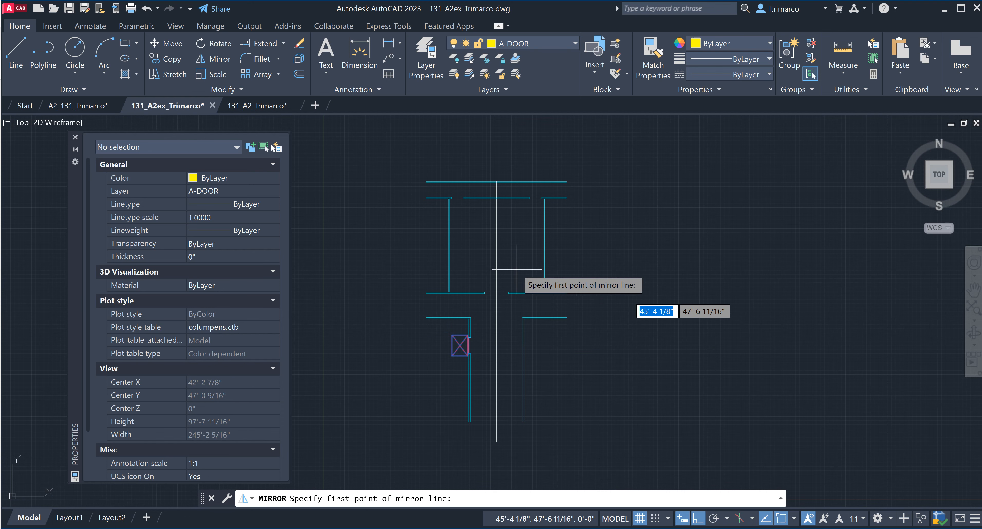
{"action": "scroll", "coordinate": [495, 179], "scroll_direction": "up", "scroll_amount": 2}
{"action": "scroll", "coordinate": [494, 179], "scroll_direction": "up", "scroll_amount": 5}
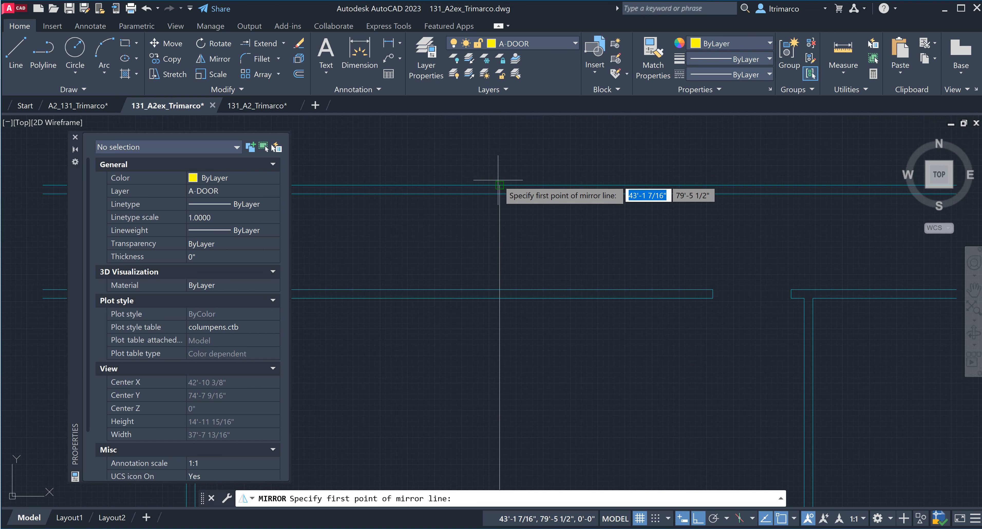
{"action": "left_click", "coordinate": [499, 185]}
{"action": "scroll", "coordinate": [510, 224], "scroll_direction": "down", "scroll_amount": 5}
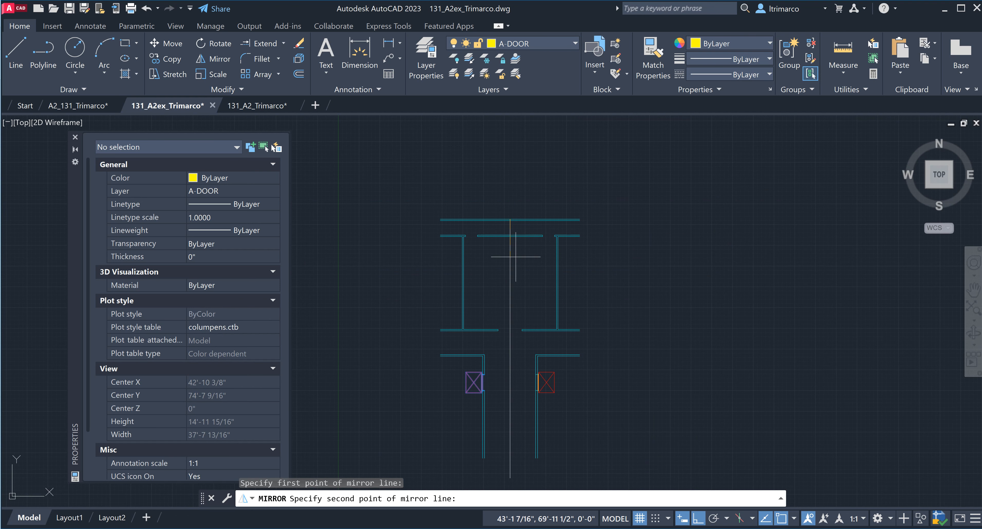
{"action": "scroll", "coordinate": [510, 468], "scroll_direction": "up", "scroll_amount": 4}
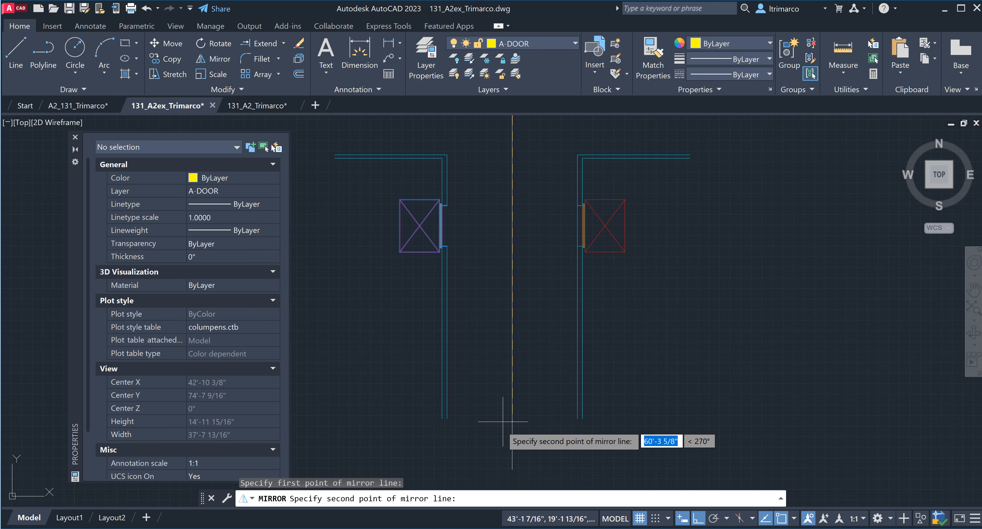
{"action": "left_click", "coordinate": [512, 469]}
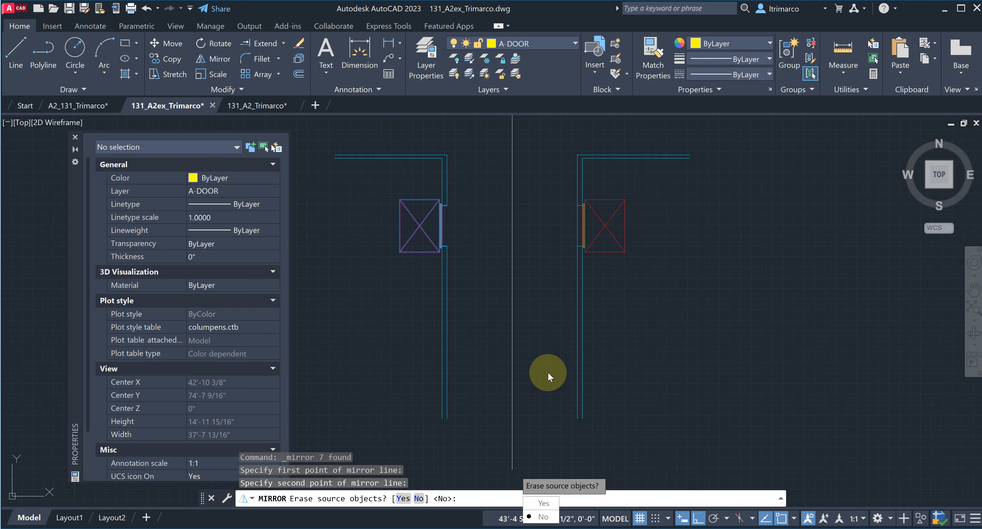
{"action": "key", "text": "Return"}
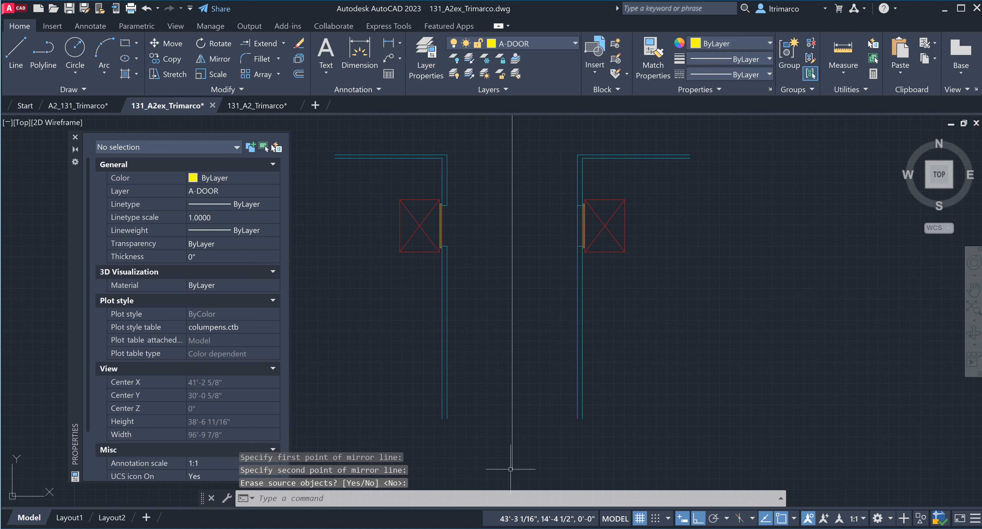
Isolate the A-WALL-FULL layer based on the two vertical lines of the right corridor wall.
{"action": "scroll", "coordinate": [595, 234], "scroll_direction": "up", "scroll_amount": 5}
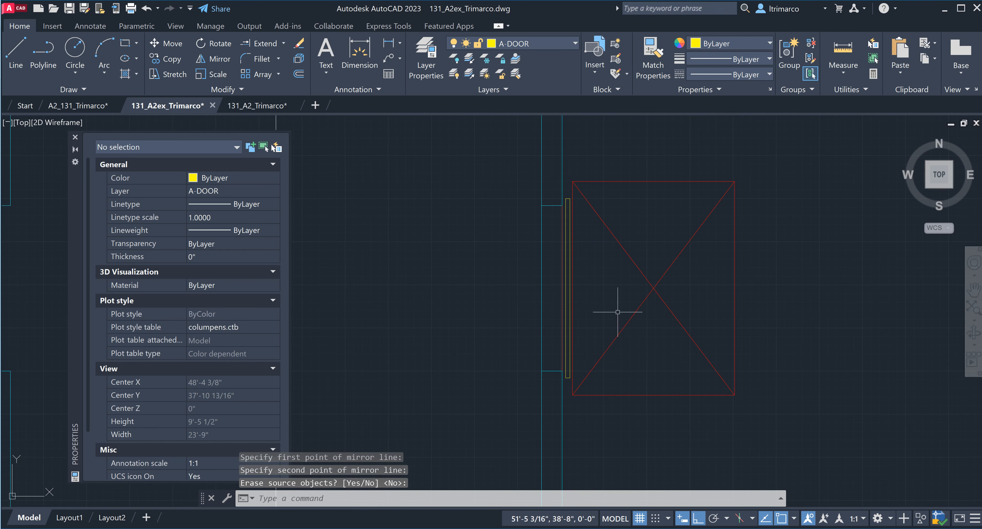
{"action": "key", "text": "Escape"}
{"action": "scroll", "coordinate": [650, 369], "scroll_direction": "down", "scroll_amount": 4}
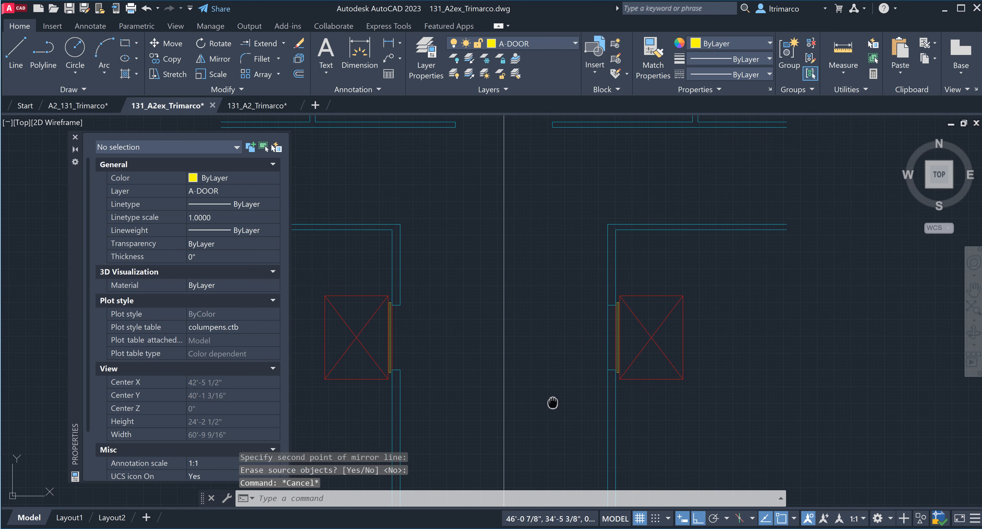
{"action": "scroll", "coordinate": [622, 366], "scroll_direction": "up", "scroll_amount": 4}
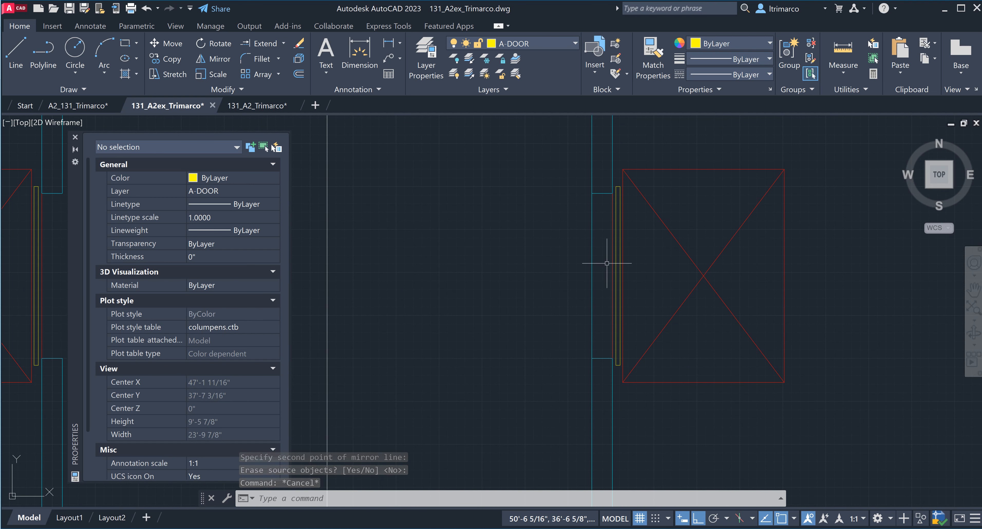
{"action": "scroll", "coordinate": [606, 279], "scroll_direction": "down", "scroll_amount": 4}
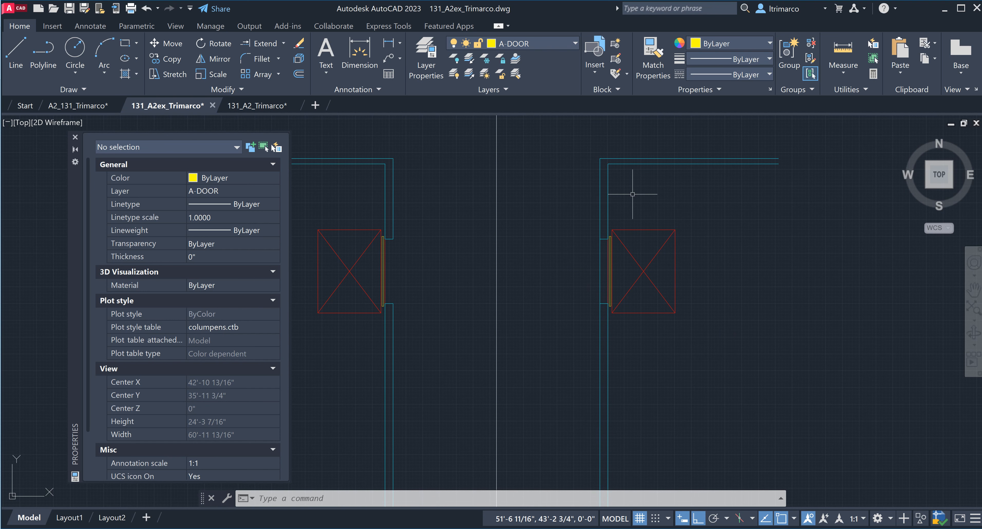
{"action": "middle_click_drag", "start_coordinate": [631, 202], "coordinate": [673, 202]}
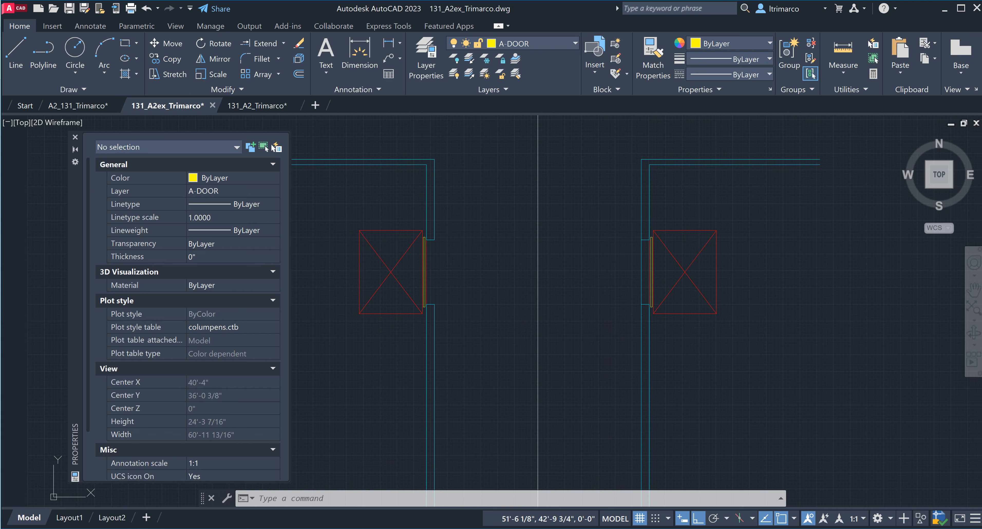
{"action": "left_click", "coordinate": [676, 213]}
{"action": "left_click", "coordinate": [595, 190]}
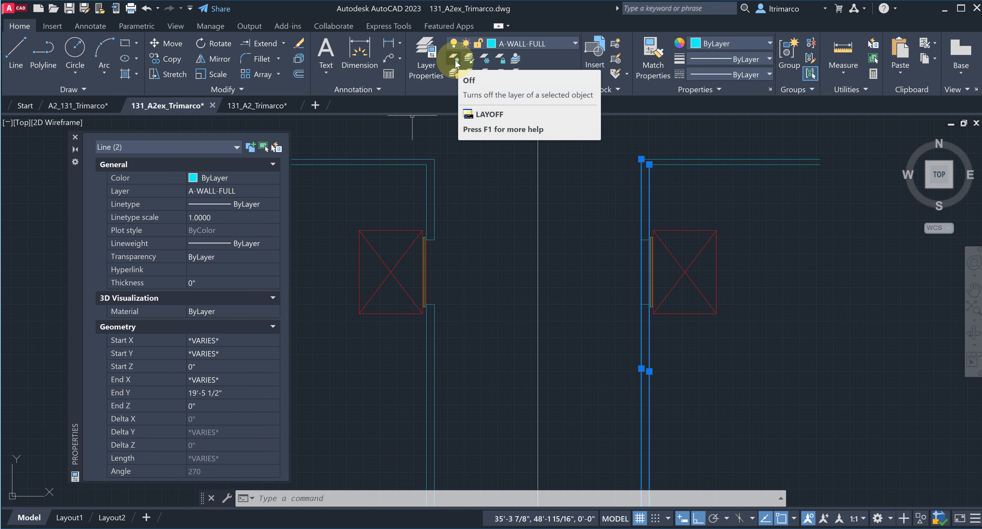
{"action": "left_click", "coordinate": [469, 61]}
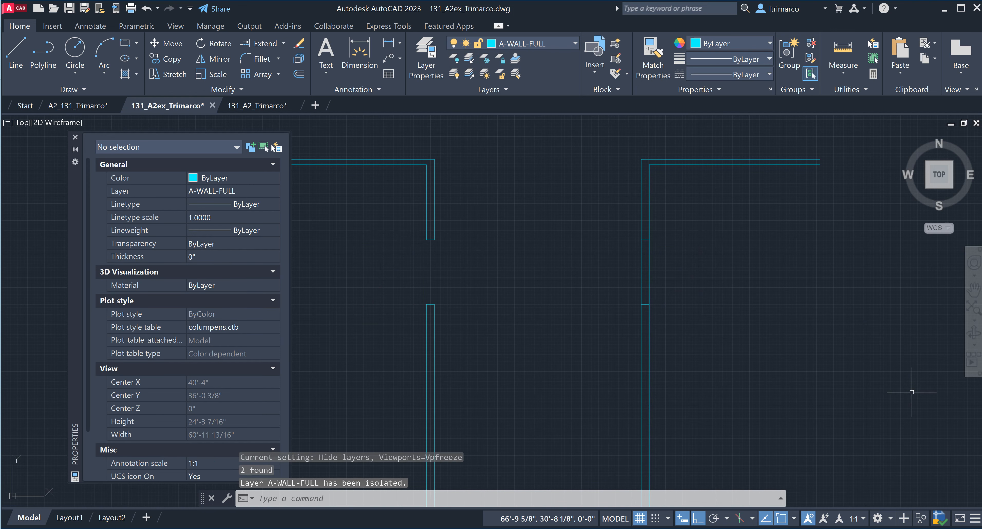
{"action": "scroll", "coordinate": [629, 324], "scroll_direction": "down", "scroll_amount": 4}
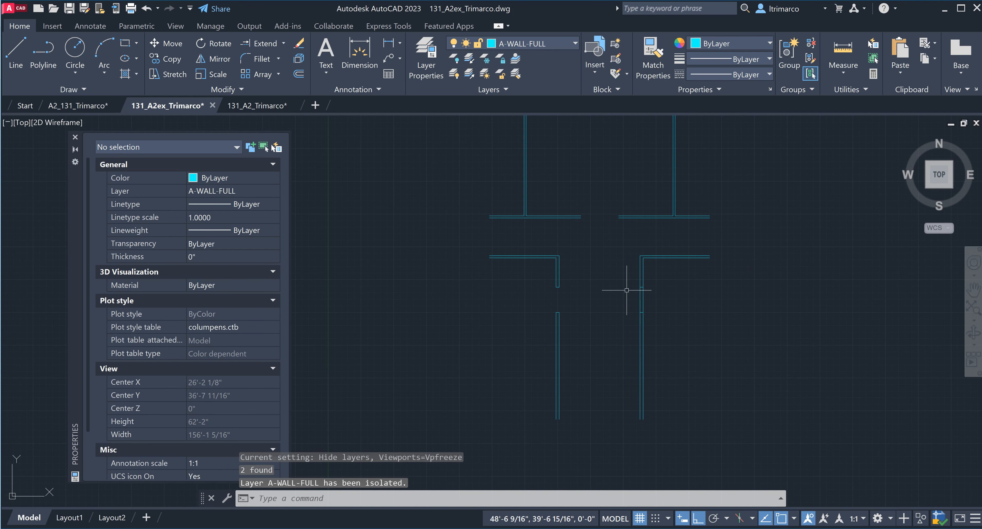
{"action": "mouse_move", "coordinate": [642, 266]}
{"action": "middle_mouse_down"}
{"action": "mouse_move", "coordinate": [593, 335]}
{"action": "mouse_move", "coordinate": [609, 304]}
{"action": "mouse_move", "coordinate": [610, 256]}
{"action": "middle_mouse_up"}
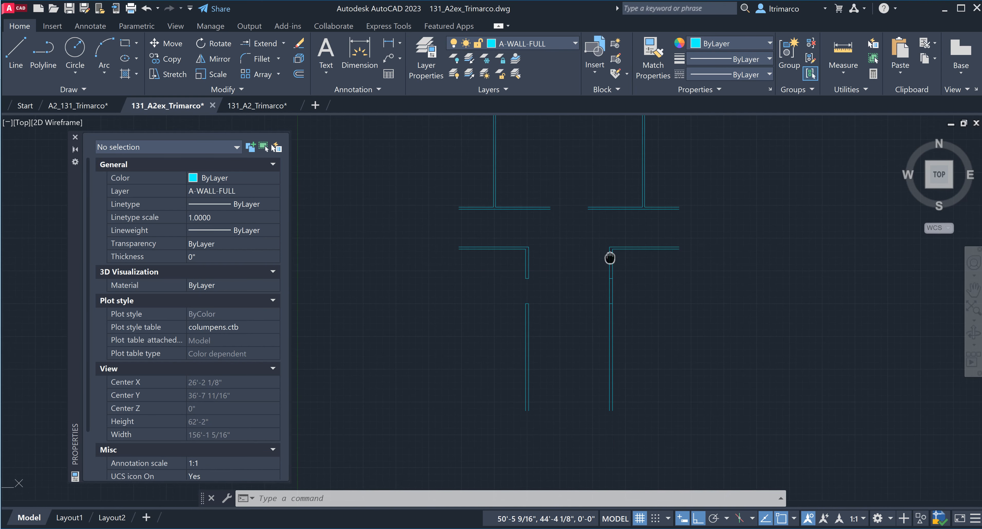
Try trimming both right corridor wall lines between the two jamb lines in a single pass, and undo that trim.
{"action": "scroll", "coordinate": [618, 314], "scroll_direction": "up", "scroll_amount": 5}
{"action": "type", "text": "trim"}
{"action": "key", "text": "Return"}
{"action": "left_click_drag", "start_coordinate": [626, 331], "coordinate": [489, 163]}
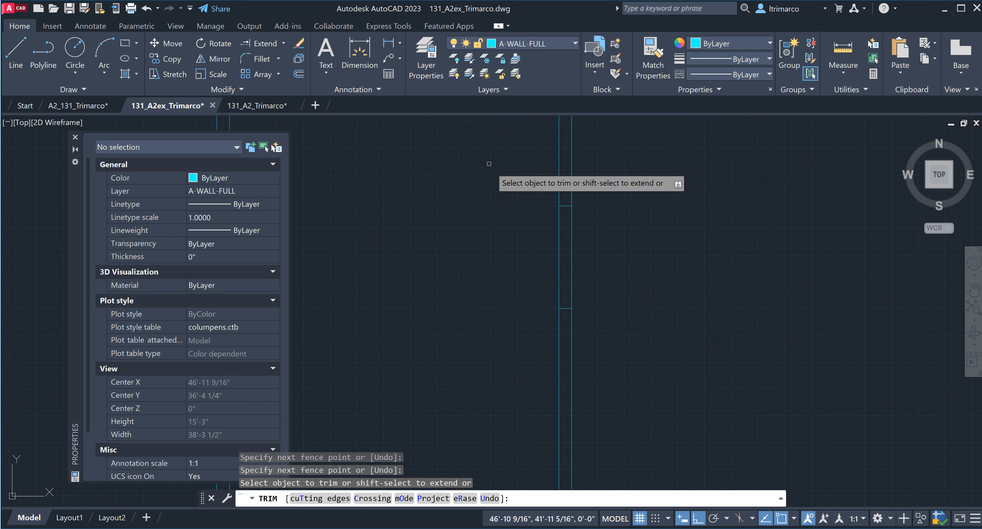
{"action": "key", "text": "Escape"}
{"action": "key", "text": "Escape"}
{"action": "key", "text": "Escape"}
{"action": "key", "text": "Escape"}
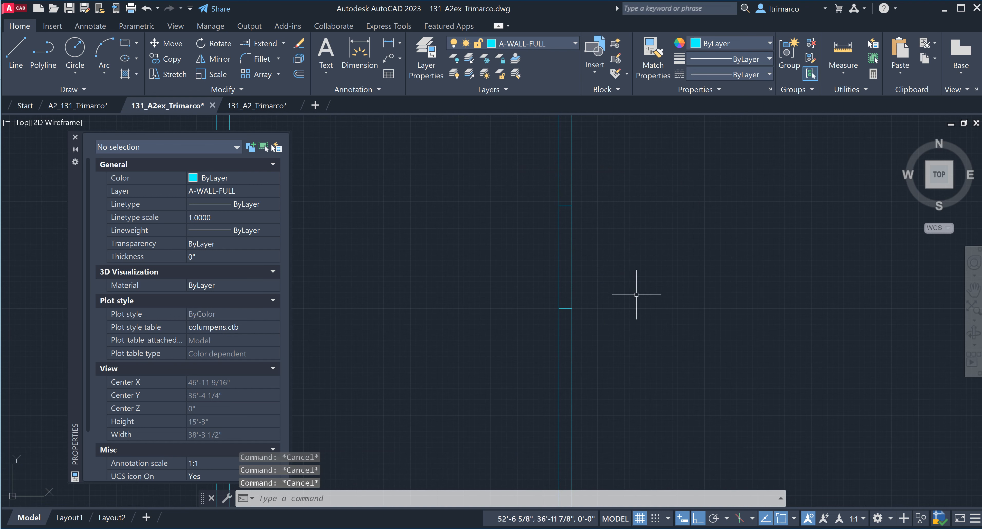
{"action": "key", "text": "Return"}
{"action": "left_click_drag", "start_coordinate": [634, 348], "coordinate": [510, 166]}
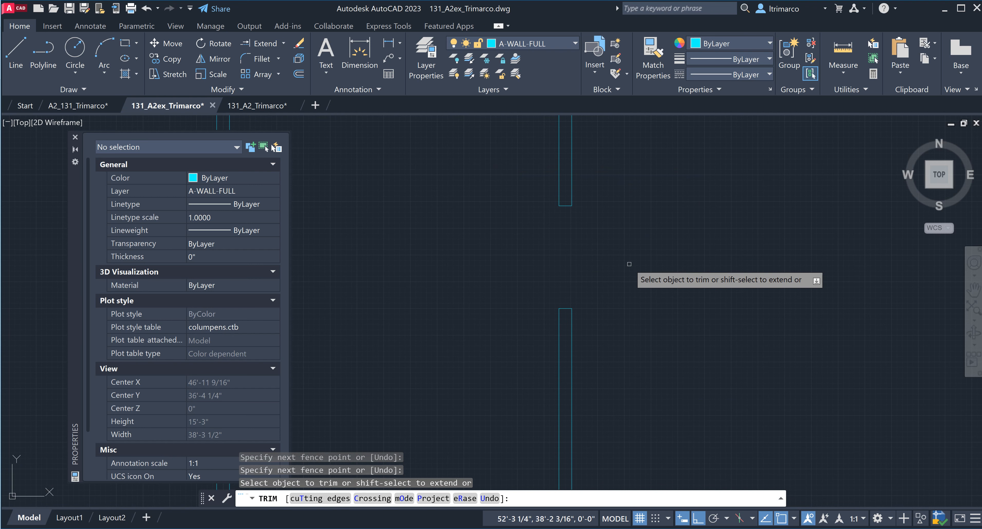
{"action": "key", "text": "Escape"}
{"action": "key", "text": "ctrl+z"}
{"action": "key", "text": "Escape"}
{"action": "key", "text": "Escape"}
Trim the two right corridor wall lines individually between the jamb lines to clear the elevator opening.
{"action": "type", "text": "tr"}
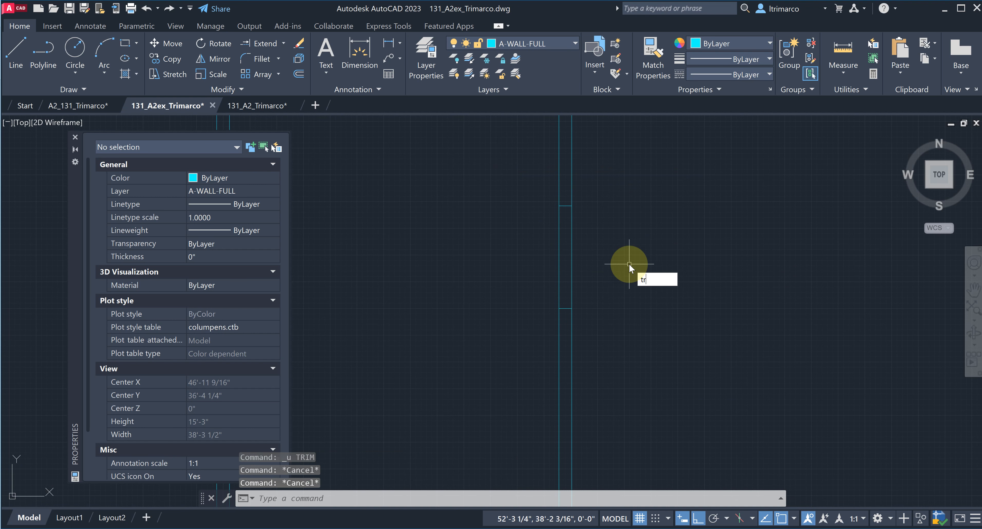
{"action": "key", "text": "Return"}
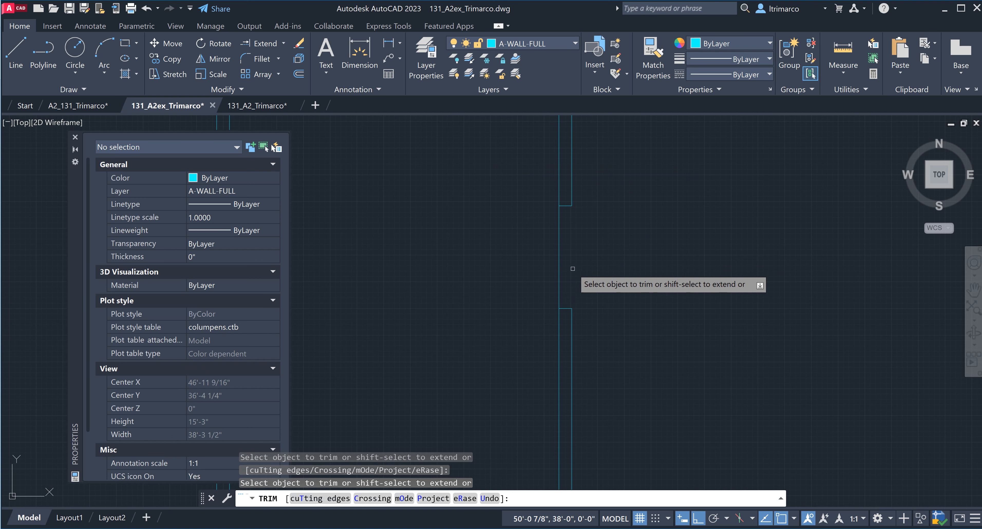
{"action": "mouse_move", "coordinate": [557, 264]}
{"action": "left_mouse_down"}
{"action": "mouse_move", "coordinate": [625, 256]}
{"action": "mouse_move", "coordinate": [611, 261]}
{"action": "left_mouse_up"}
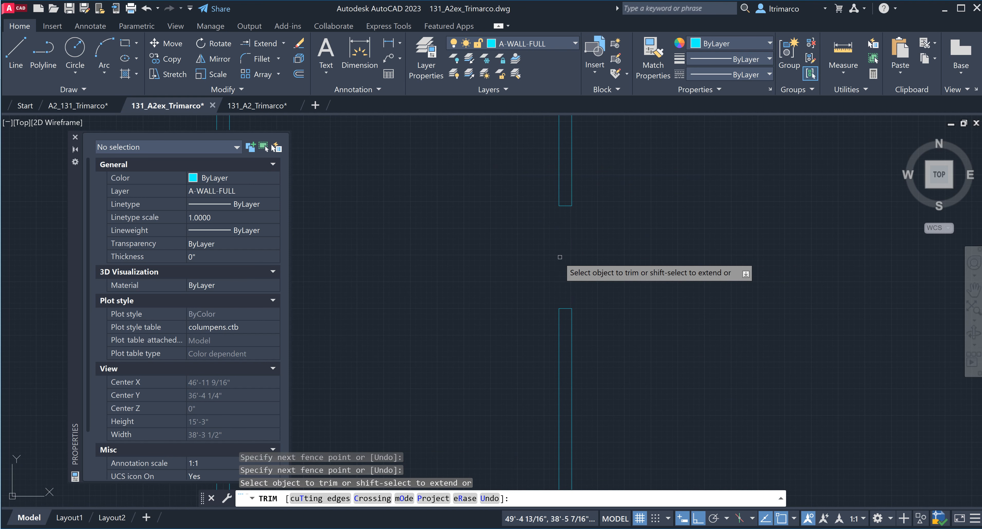
{"action": "key", "text": "Escape"}
{"action": "key", "text": "Escape"}
{"action": "key", "text": "Escape"}
Assign all the isolated wall lines to the A-WALL-FULL-NEW layer and restore the layers hidden by the isolation.
{"action": "scroll", "coordinate": [627, 307], "scroll_direction": "down", "scroll_amount": 6}
{"action": "scroll", "coordinate": [627, 308], "scroll_direction": "down", "scroll_amount": 3}
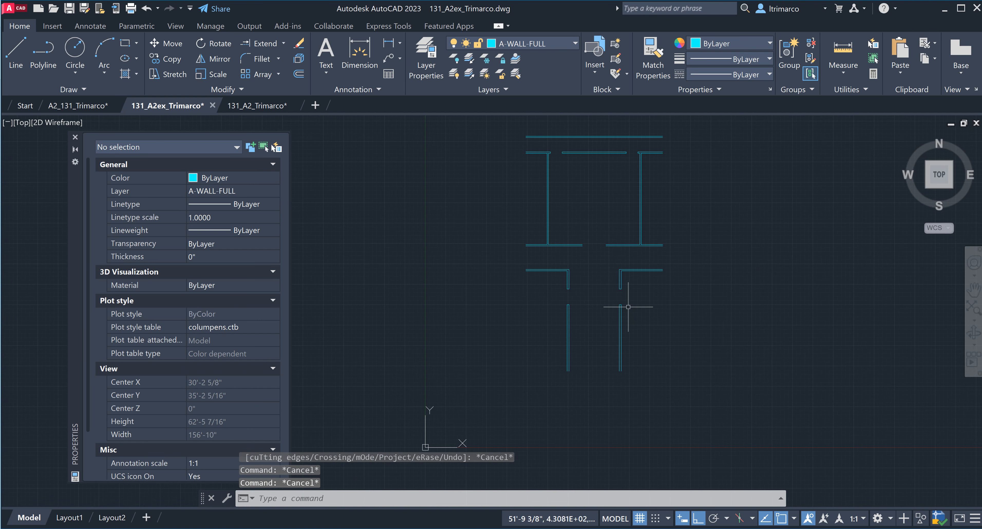
{"action": "left_click", "coordinate": [688, 422]}
{"action": "left_click", "coordinate": [474, 133]}
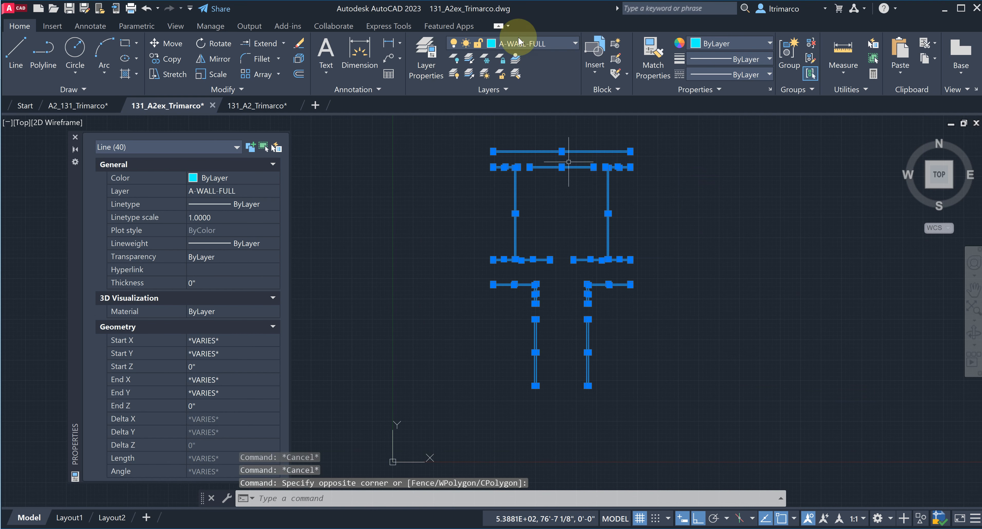
{"action": "left_click", "coordinate": [575, 44]}
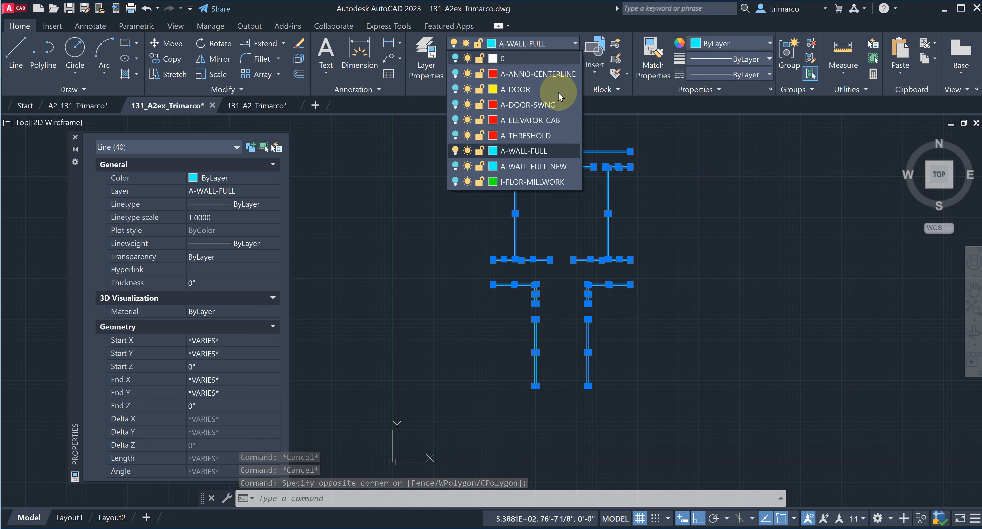
{"action": "left_click", "coordinate": [546, 167]}
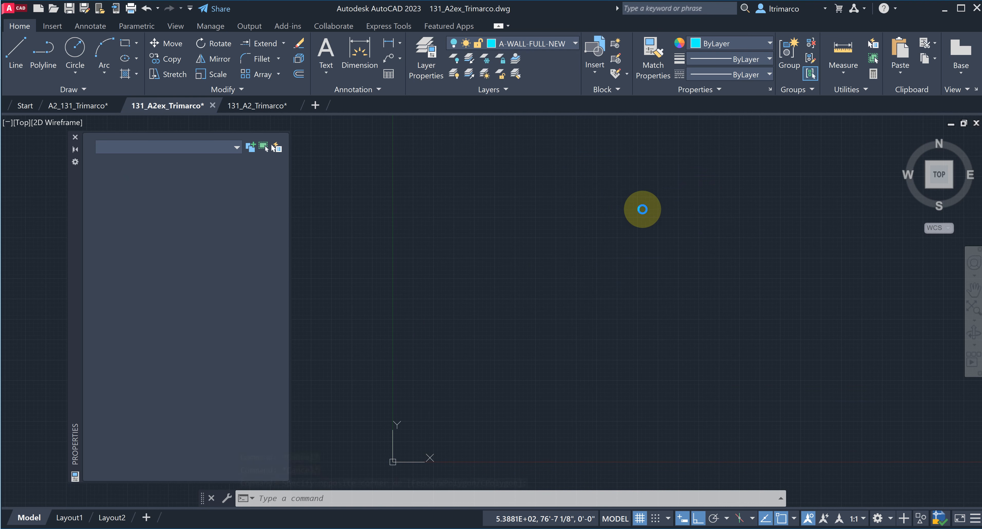
{"action": "left_click", "coordinate": [574, 286]}
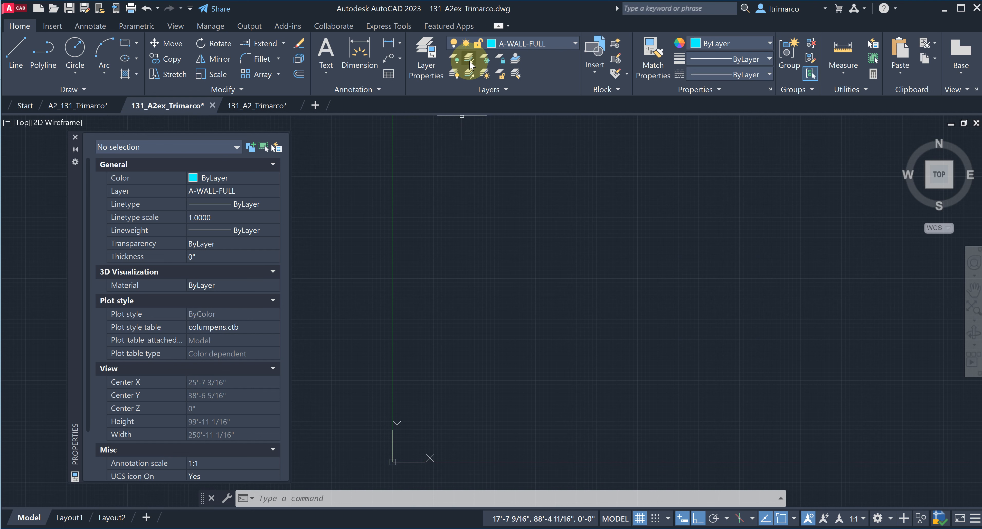
{"action": "left_click", "coordinate": [470, 76]}
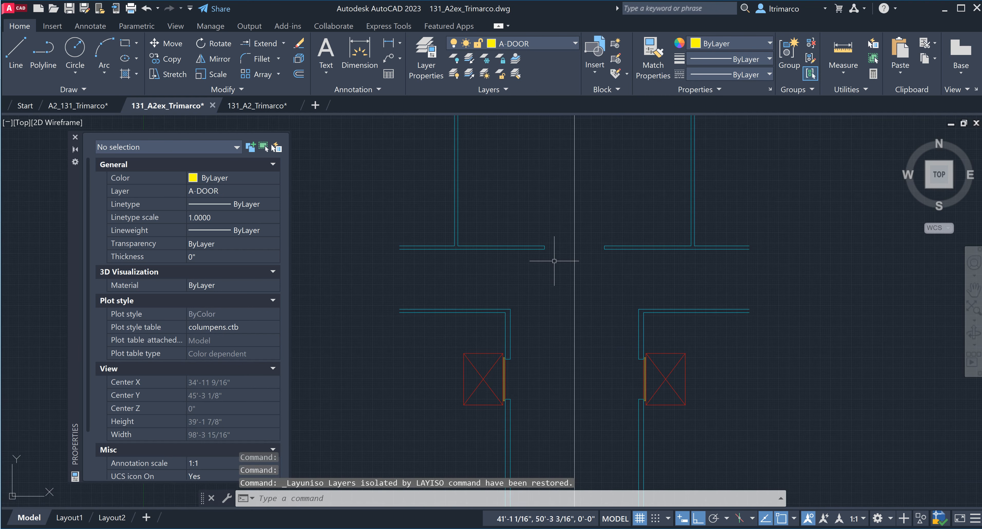
Isolate the A-WALL-FULL-NEW layer from a right corridor wall line to examine the walls, and restore the hidden layers.
{"action": "scroll", "coordinate": [560, 262], "scroll_direction": "up", "scroll_amount": 1}
{"action": "scroll", "coordinate": [628, 290], "scroll_direction": "up", "scroll_amount": 2}
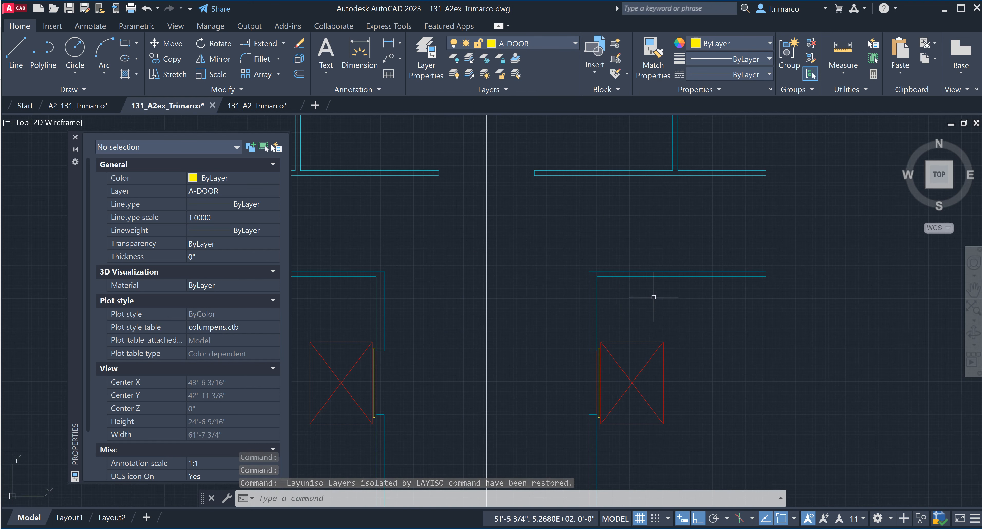
{"action": "left_click", "coordinate": [653, 297]}
{"action": "left_click", "coordinate": [639, 273]}
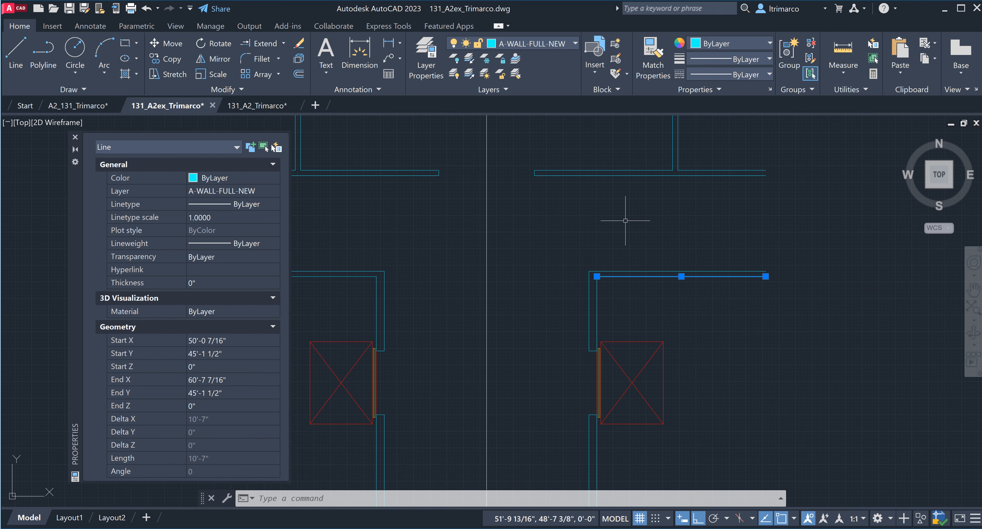
{"action": "left_click", "coordinate": [469, 58]}
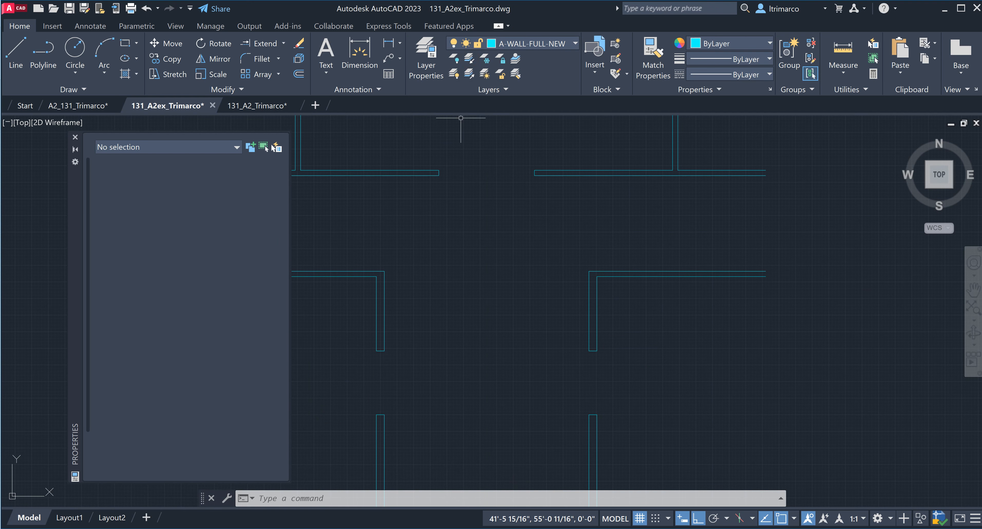
{"action": "scroll", "coordinate": [611, 265], "scroll_direction": "down", "scroll_amount": 3}
{"action": "scroll", "coordinate": [618, 305], "scroll_direction": "down", "scroll_amount": 3}
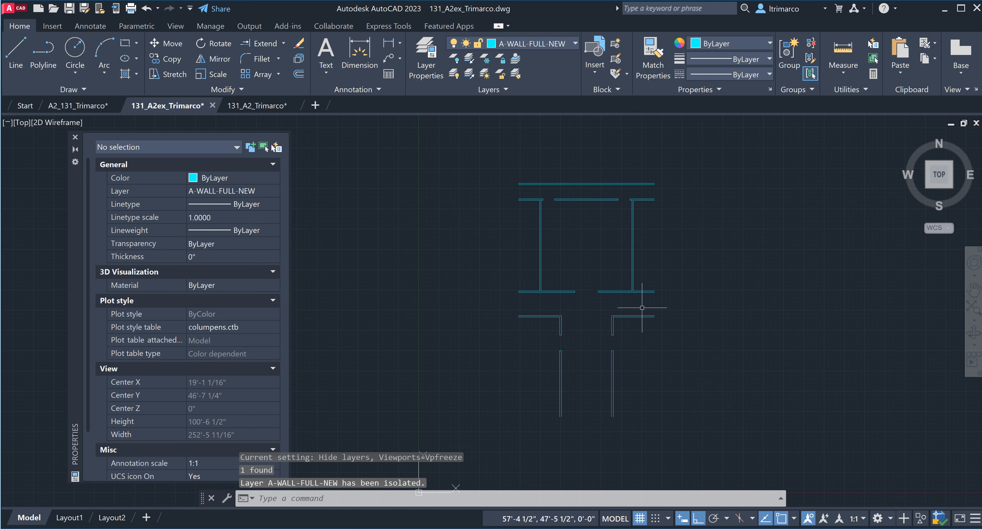
{"action": "scroll", "coordinate": [590, 260], "scroll_direction": "up", "scroll_amount": 2}
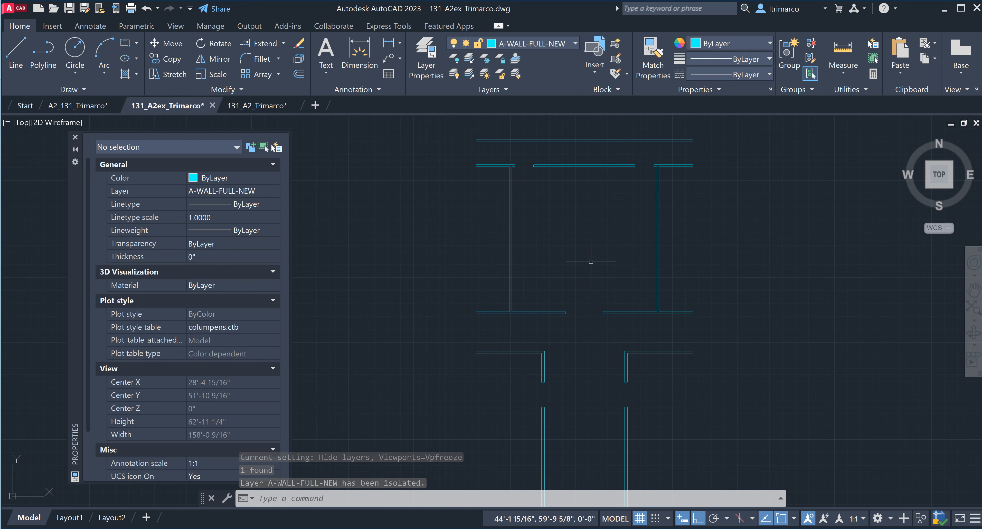
{"action": "scroll", "coordinate": [559, 214], "scroll_direction": "down", "scroll_amount": 2}
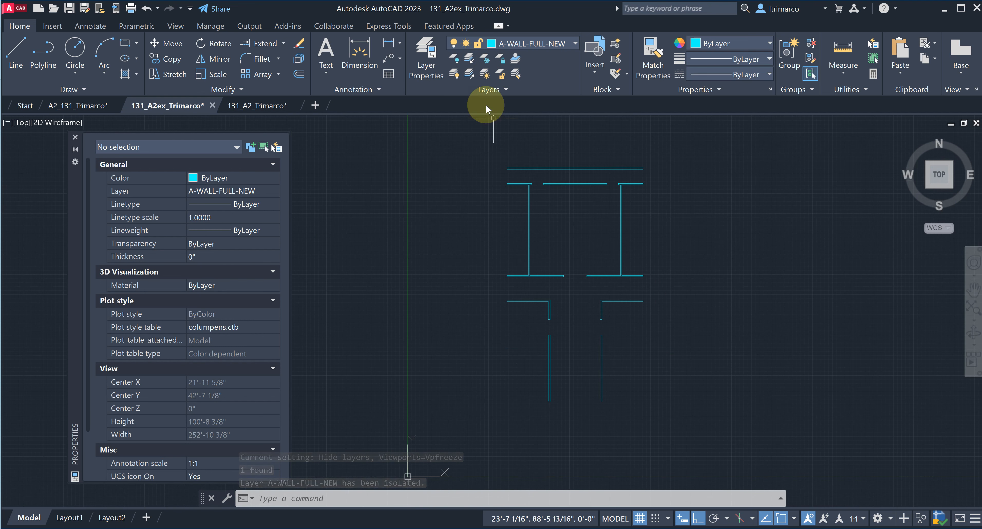
{"action": "left_click", "coordinate": [469, 74]}
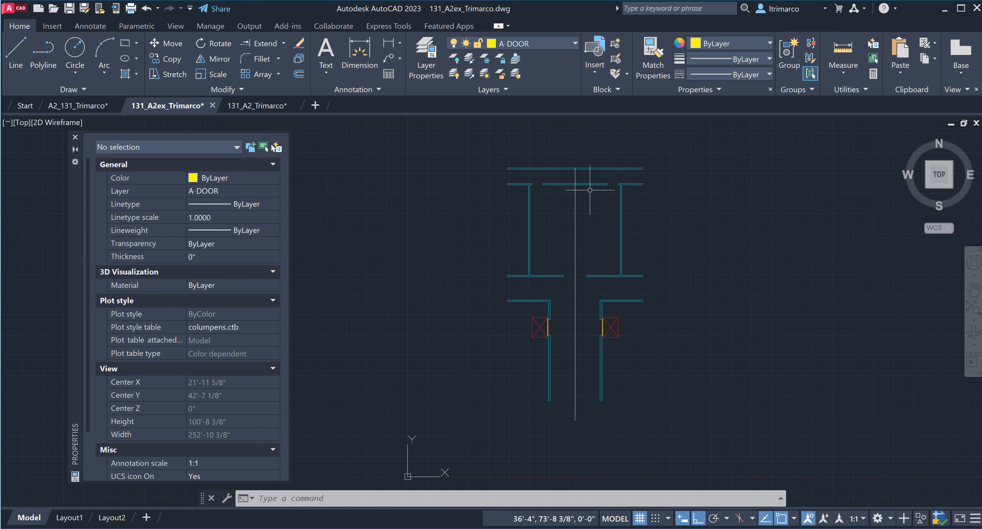
Check the elevator layout and spacing on the floor plan PDF in Acrobat and return to the lobby drawing in AutoCAD.
{"action": "scroll", "coordinate": [576, 374], "scroll_direction": "up", "scroll_amount": 4}
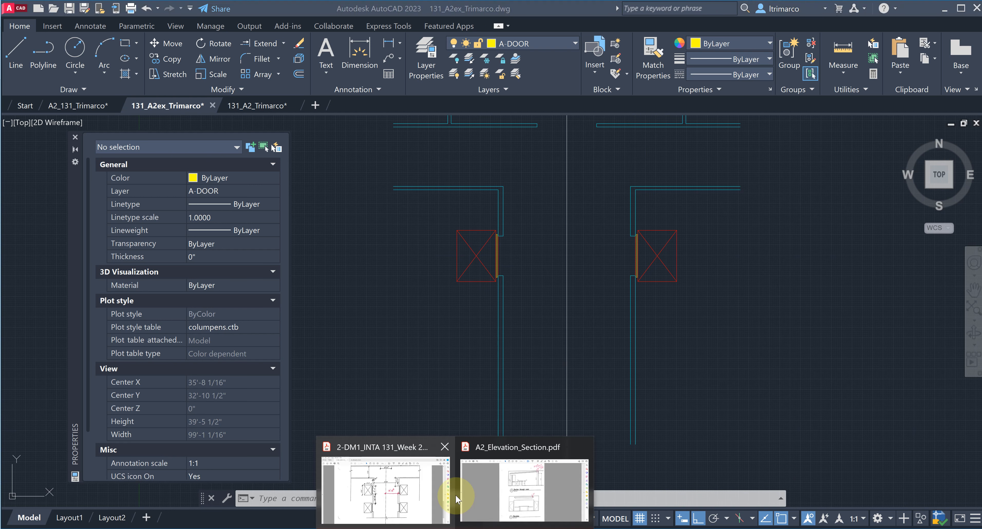
{"action": "left_click", "coordinate": [402, 495]}
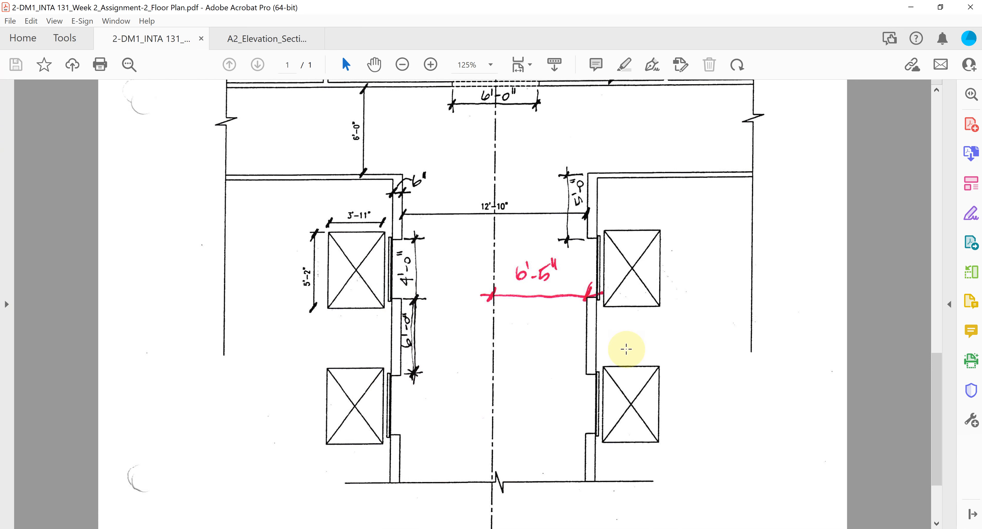
{"action": "left_click", "coordinate": [423, 528]}
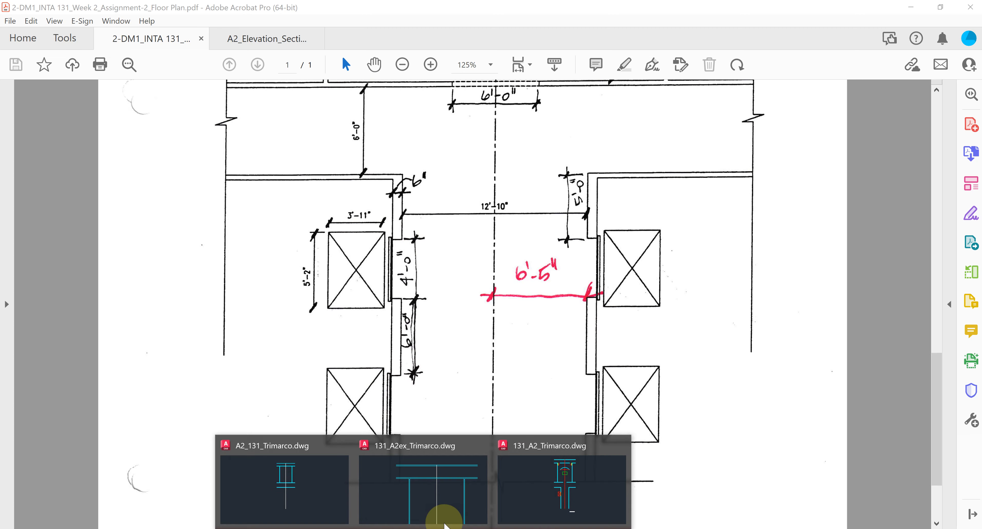
{"action": "left_click", "coordinate": [456, 488]}
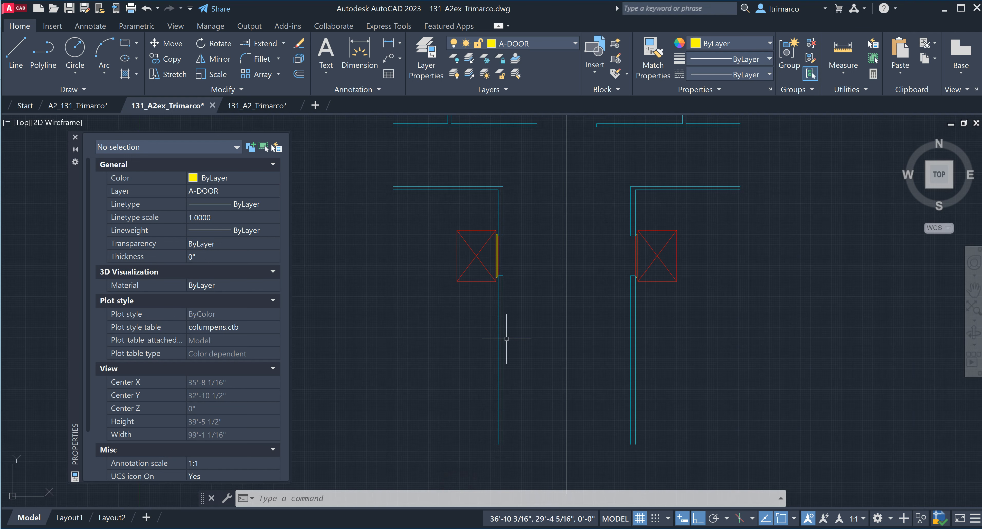
Save the drawing with both elevators and their openings in place along the corridor walls.
{"action": "middle_click_drag", "start_coordinate": [612, 267], "coordinate": [571, 362]}
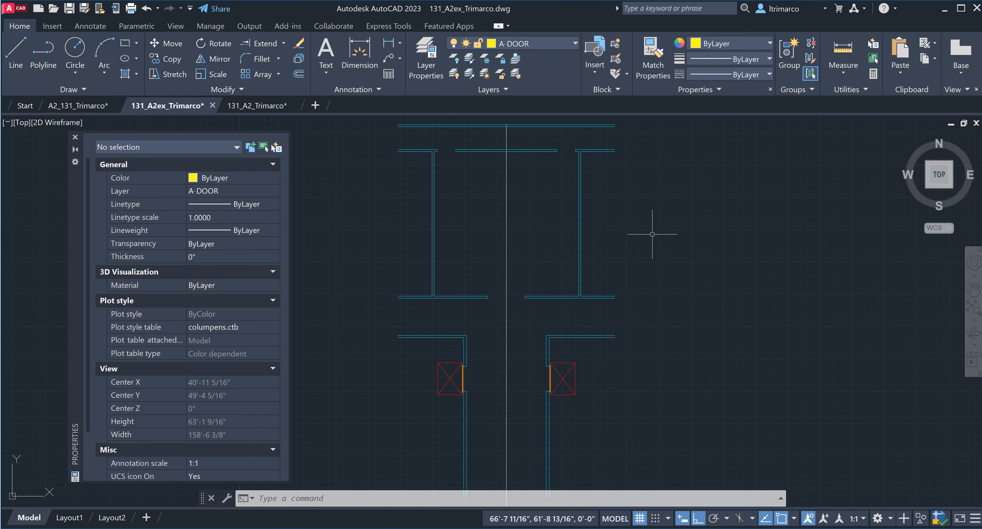
{"action": "scroll", "coordinate": [645, 262], "scroll_direction": "down", "scroll_amount": 2}
{"action": "middle_click_drag", "start_coordinate": [643, 263], "coordinate": [590, 266]}
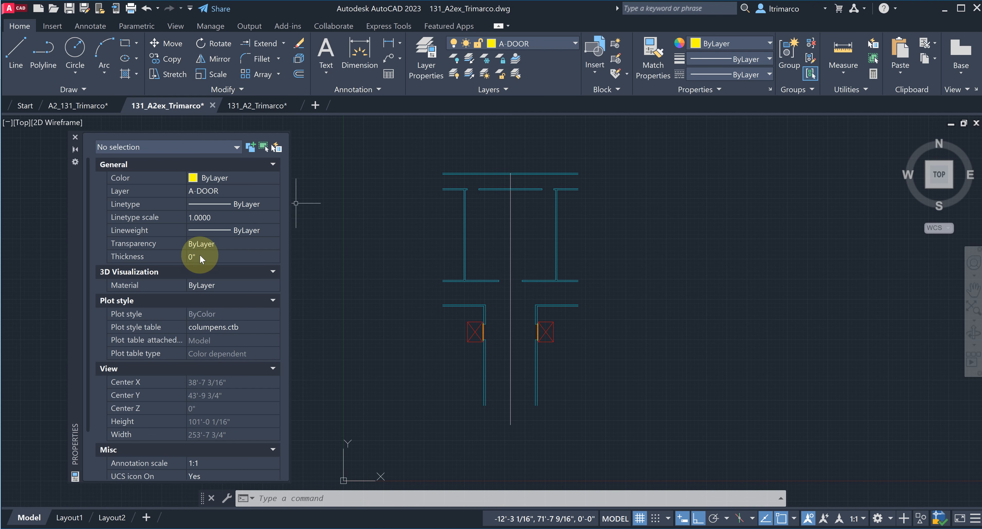
{"action": "mouse_move", "coordinate": [77, 213]}
{"action": "left_mouse_down"}
{"action": "mouse_move", "coordinate": [89, 221]}
{"action": "mouse_move", "coordinate": [73, 209]}
{"action": "left_mouse_up"}
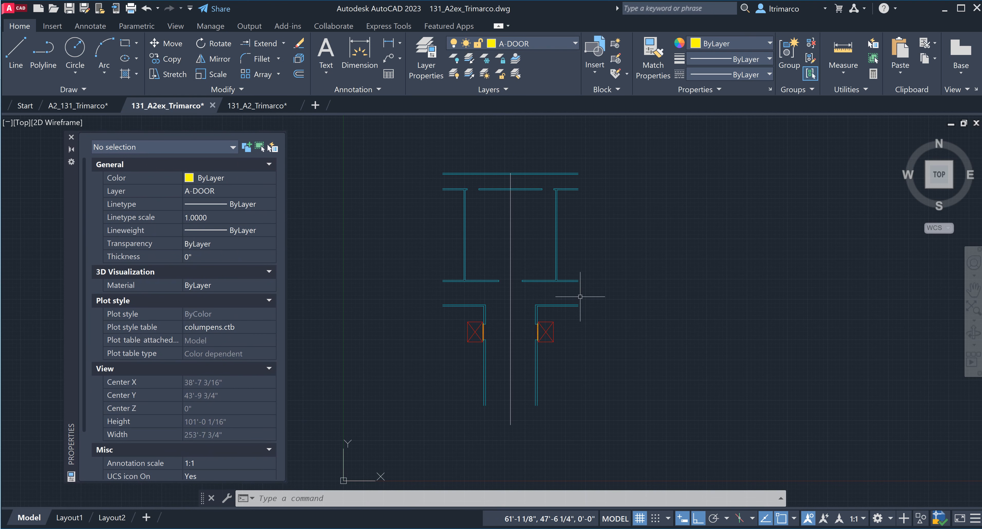
{"action": "key", "text": "ctrl+s"}
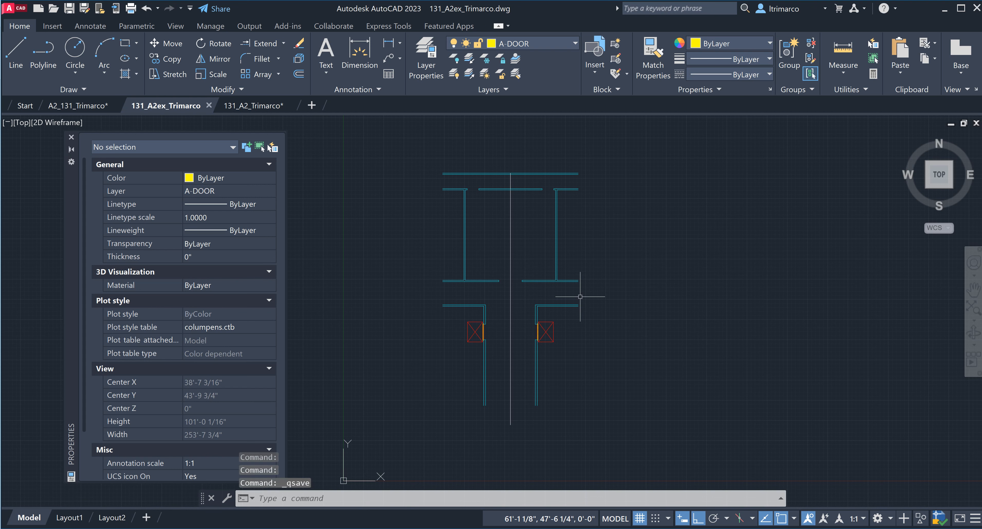